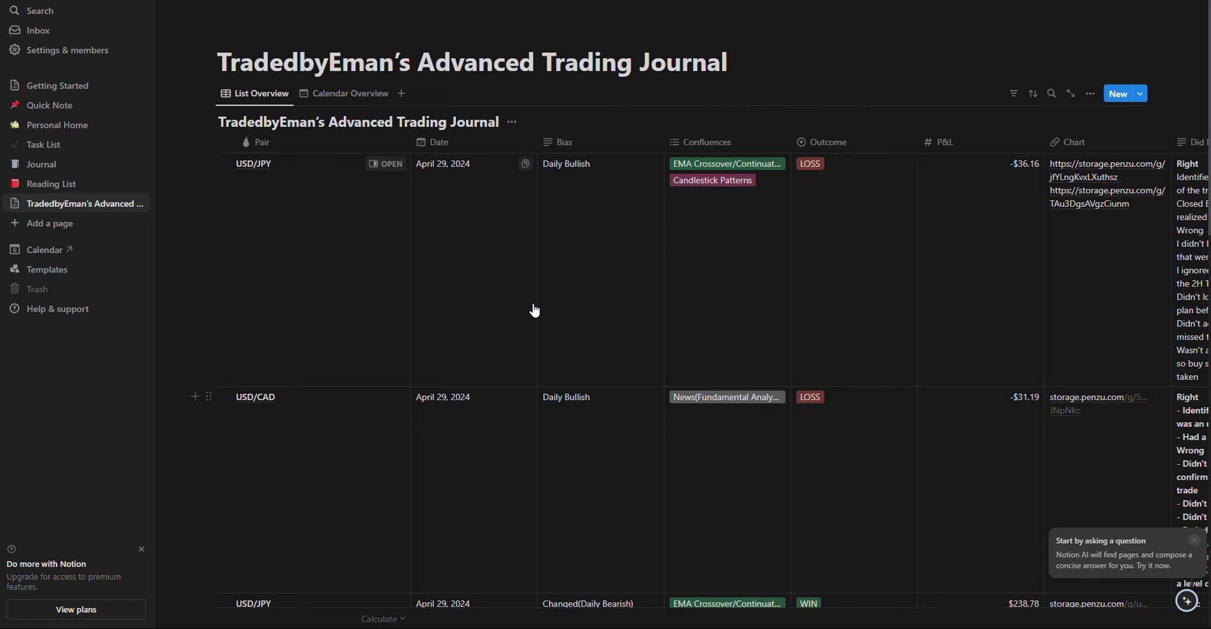
Examine the entries and columns of the existing trading journal's list, across to the Did Right and Wrong column
{"action": "scroll", "coordinate": [454, 373], "scroll_direction": "down", "scroll_amount": 1}
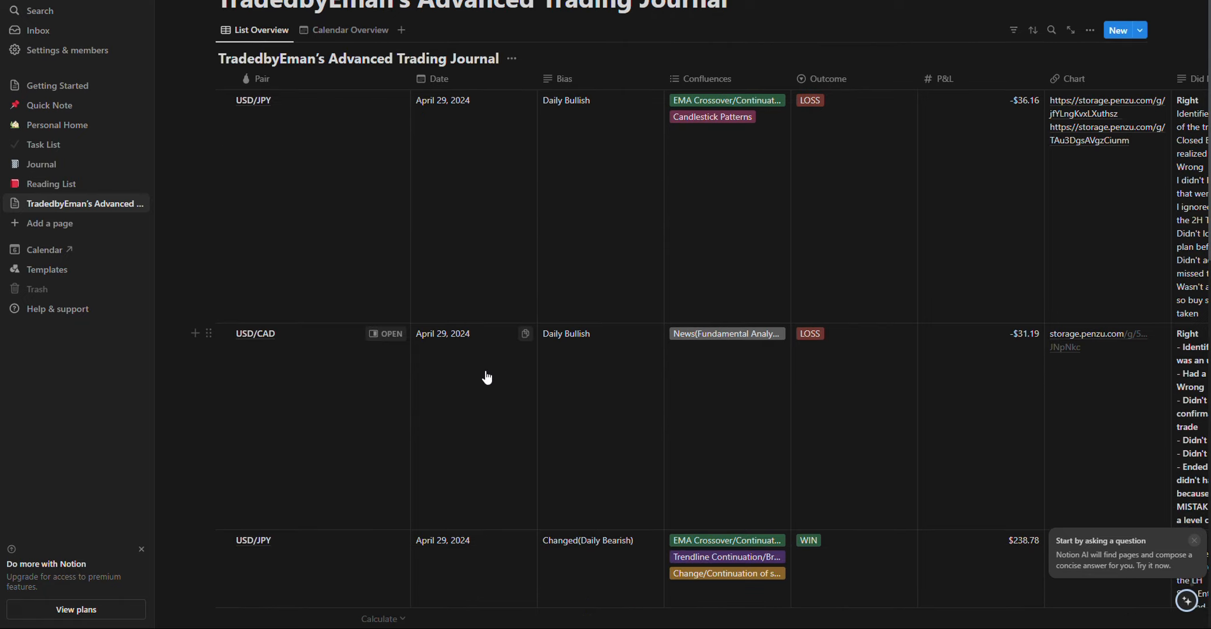
{"action": "scroll", "coordinate": [483, 381], "scroll_direction": "up", "scroll_amount": 1}
{"action": "scroll", "coordinate": [481, 407], "scroll_direction": "down", "scroll_amount": 2}
{"action": "scroll", "coordinate": [475, 513], "scroll_direction": "down", "scroll_amount": 1}
{"action": "scroll", "coordinate": [442, 378], "scroll_direction": "up", "scroll_amount": 3}
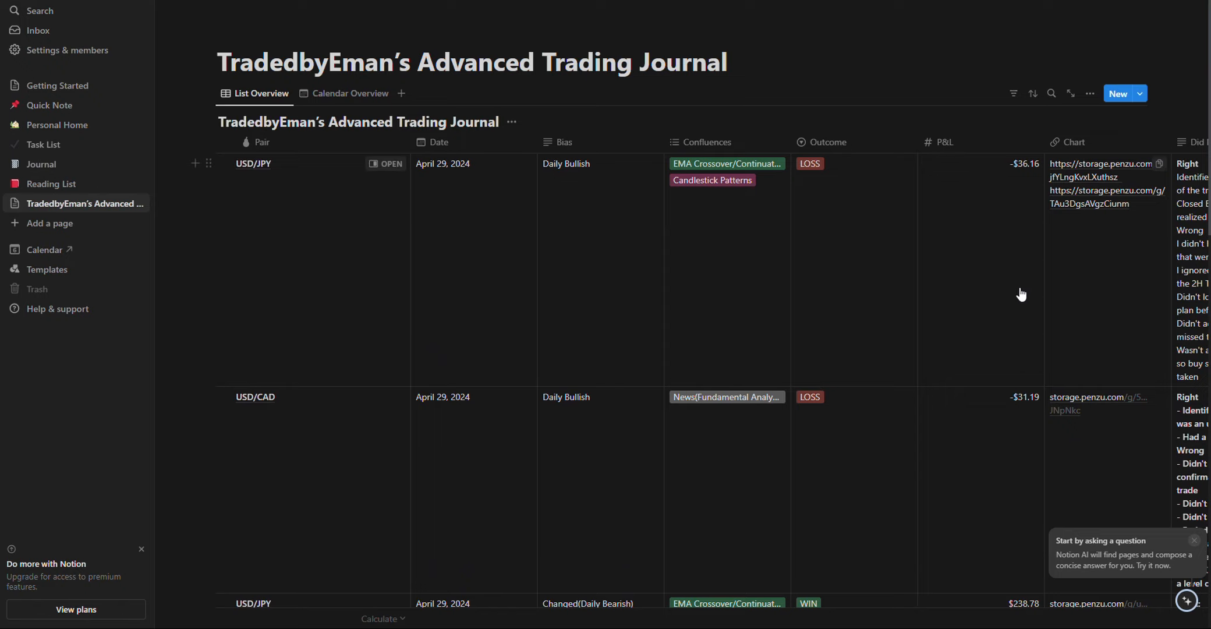
{"action": "scroll", "coordinate": [307, 560], "scroll_direction": "down", "scroll_amount": 15}
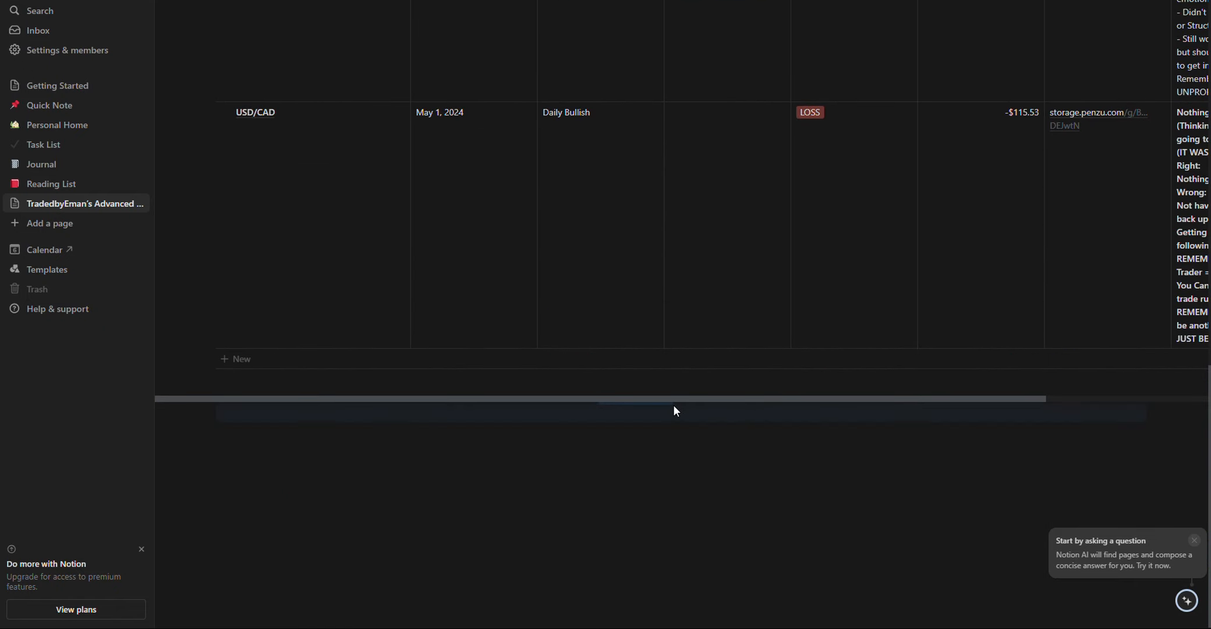
{"action": "scroll", "coordinate": [640, 400], "scroll_direction": "right", "scroll_amount": 3}
{"action": "scroll", "coordinate": [940, 278], "scroll_direction": "up", "scroll_amount": 15}
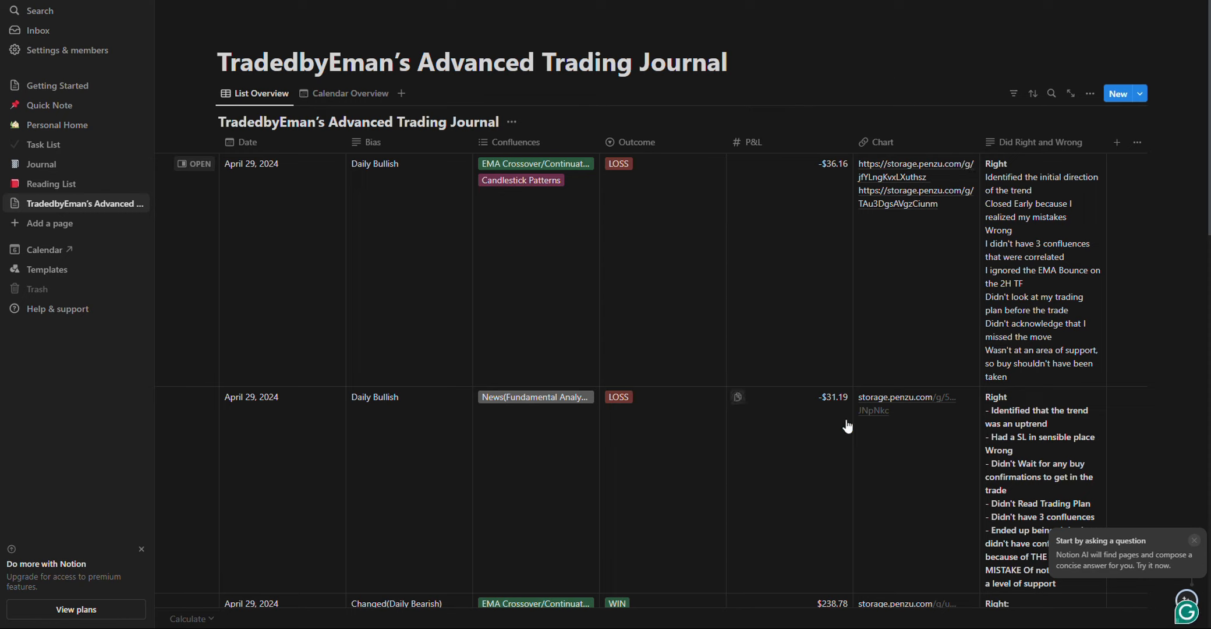
Check the property types available for a new column, and view the journal's Calendar Overview before returning to List Overview
{"action": "left_click", "coordinate": [1117, 144]}
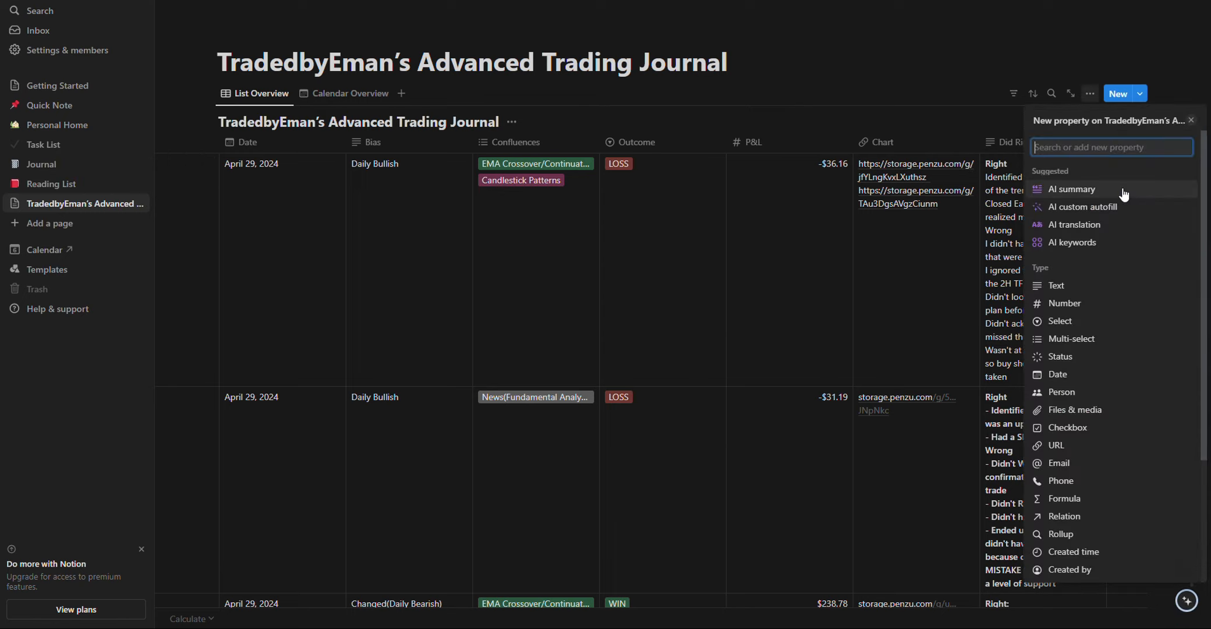
{"action": "left_click", "coordinate": [1194, 122]}
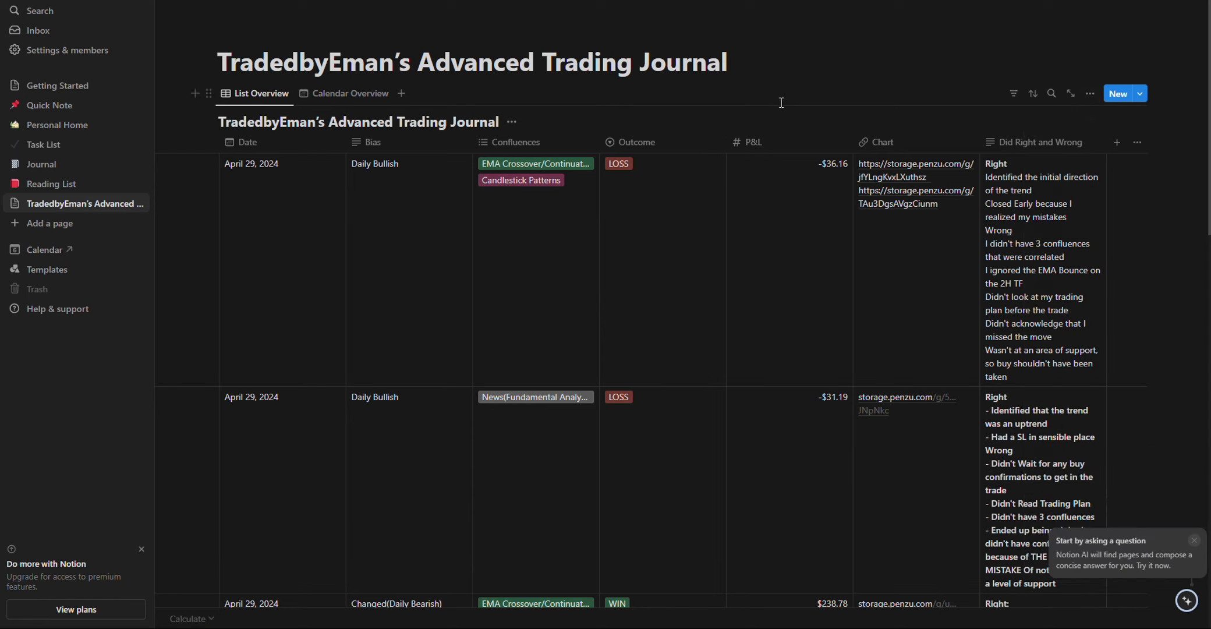
{"action": "left_click", "coordinate": [349, 104]}
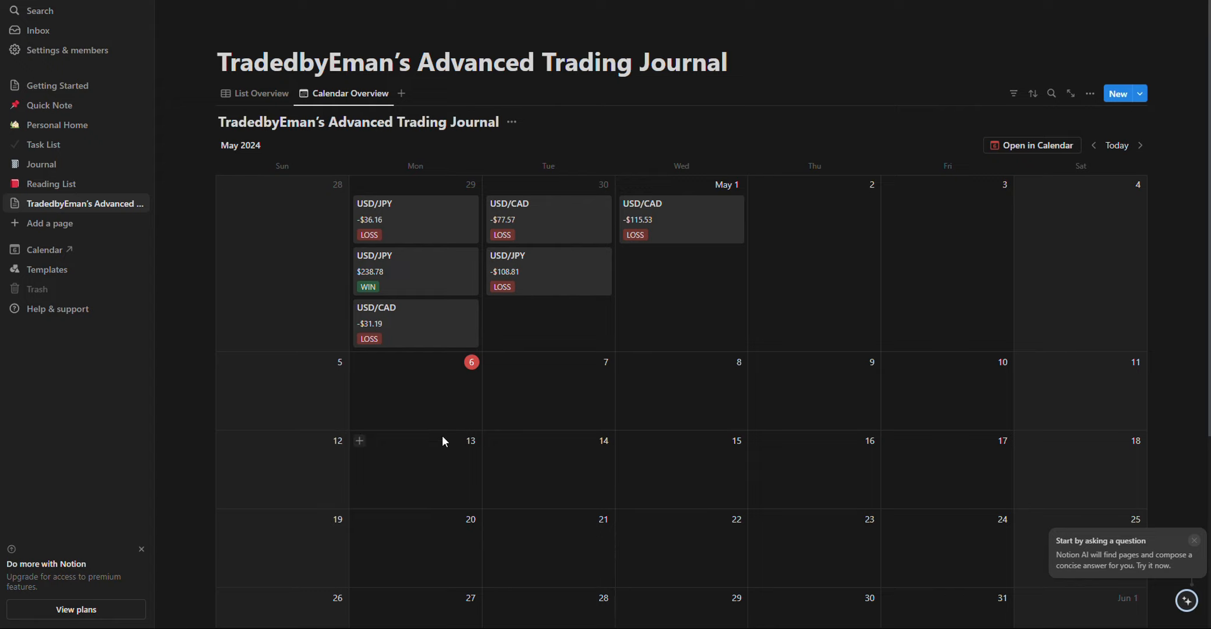
{"action": "left_click", "coordinate": [269, 96]}
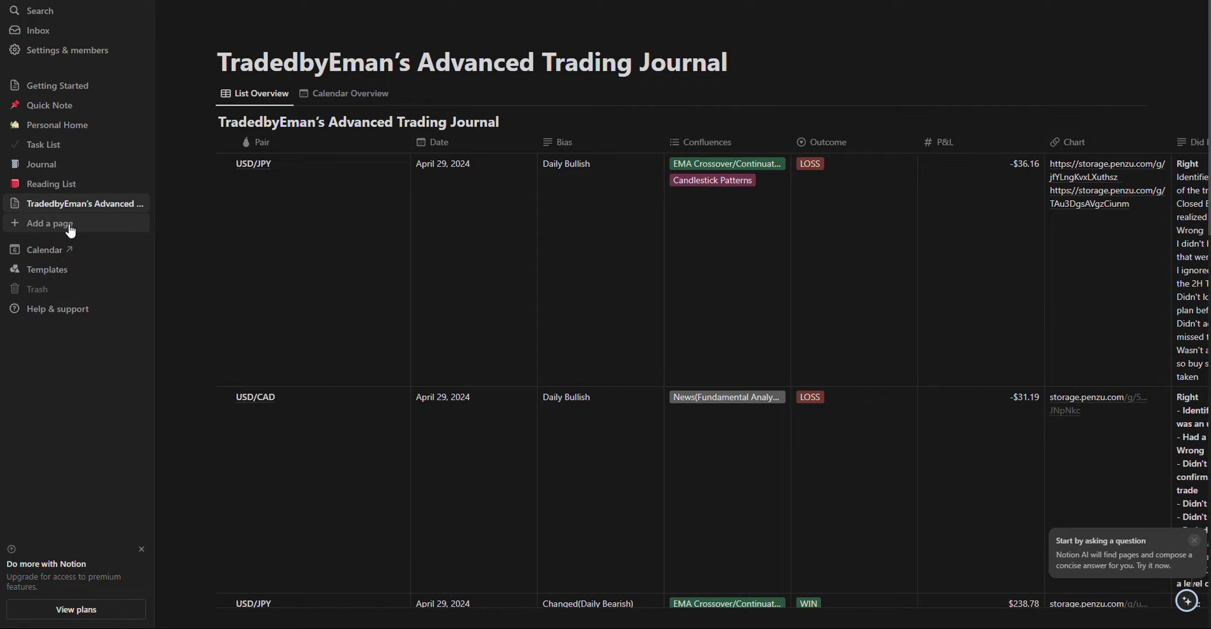
Add a new page titled "Trading Journal 1"
{"action": "left_click", "coordinate": [50, 223]}
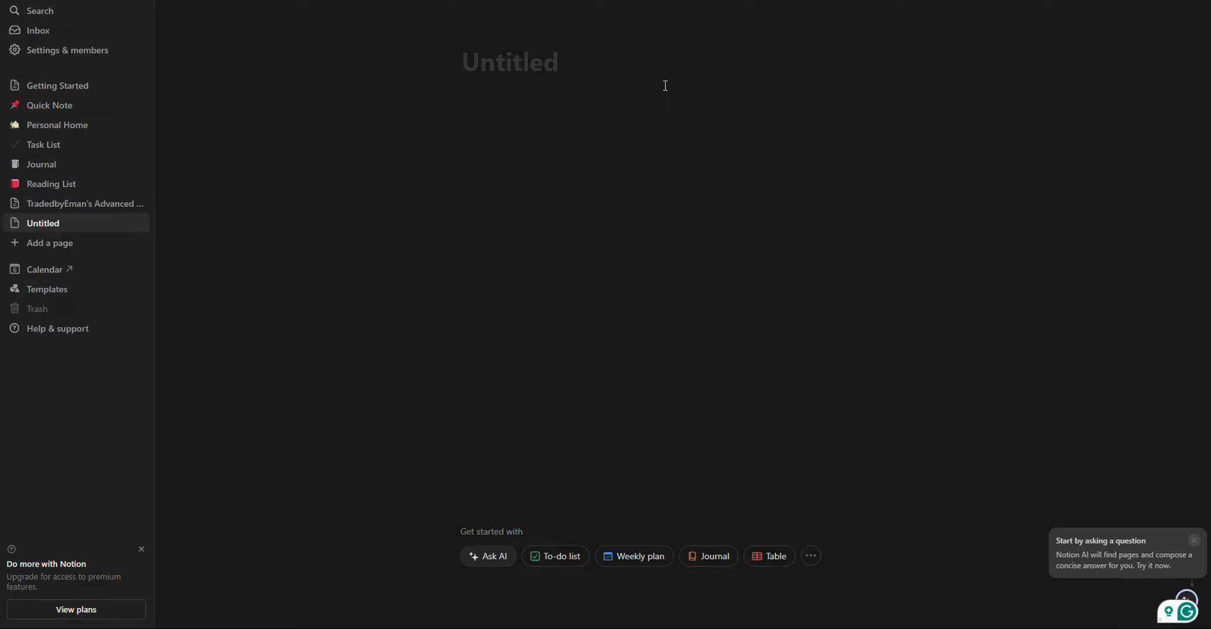
{"action": "type", "text": "Traded"}
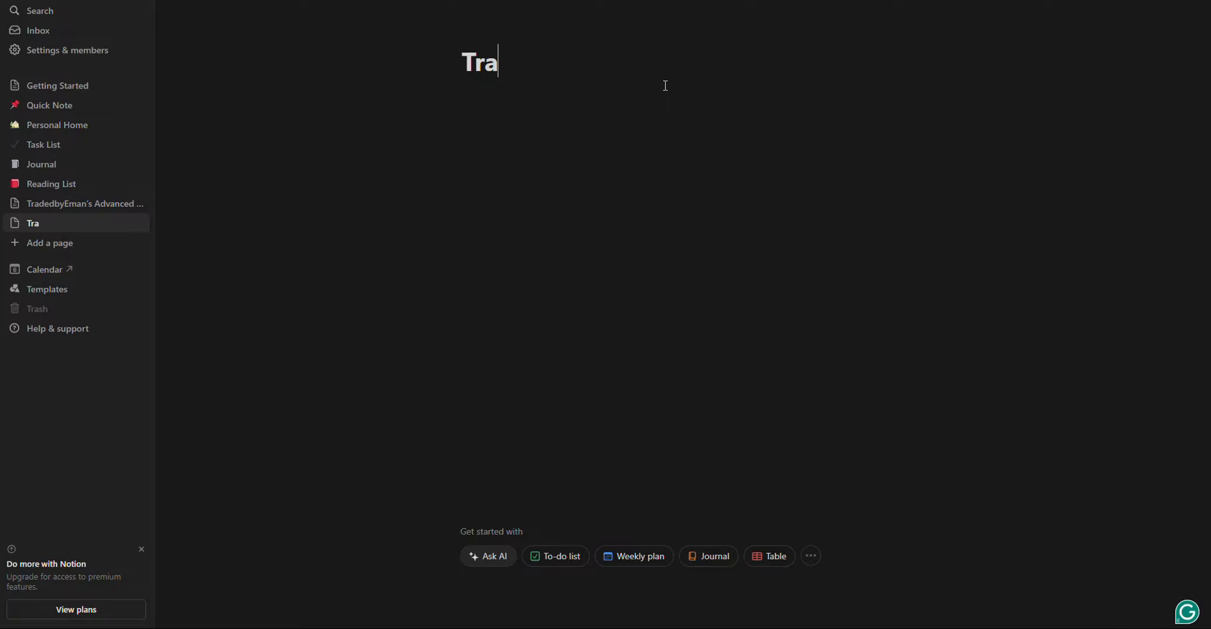
{"action": "key", "text": "BackSpace"}
{"action": "key", "text": "BackSpace"}
{"action": "type", "text": "ing Journal 1"}
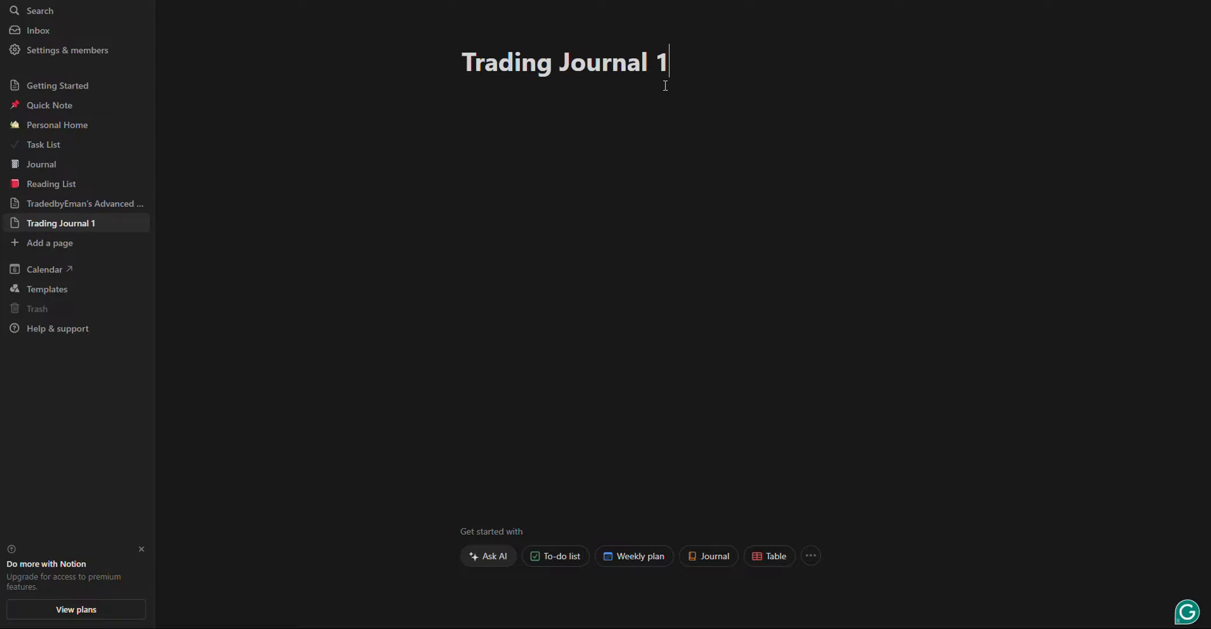
{"action": "key", "text": "Return"}
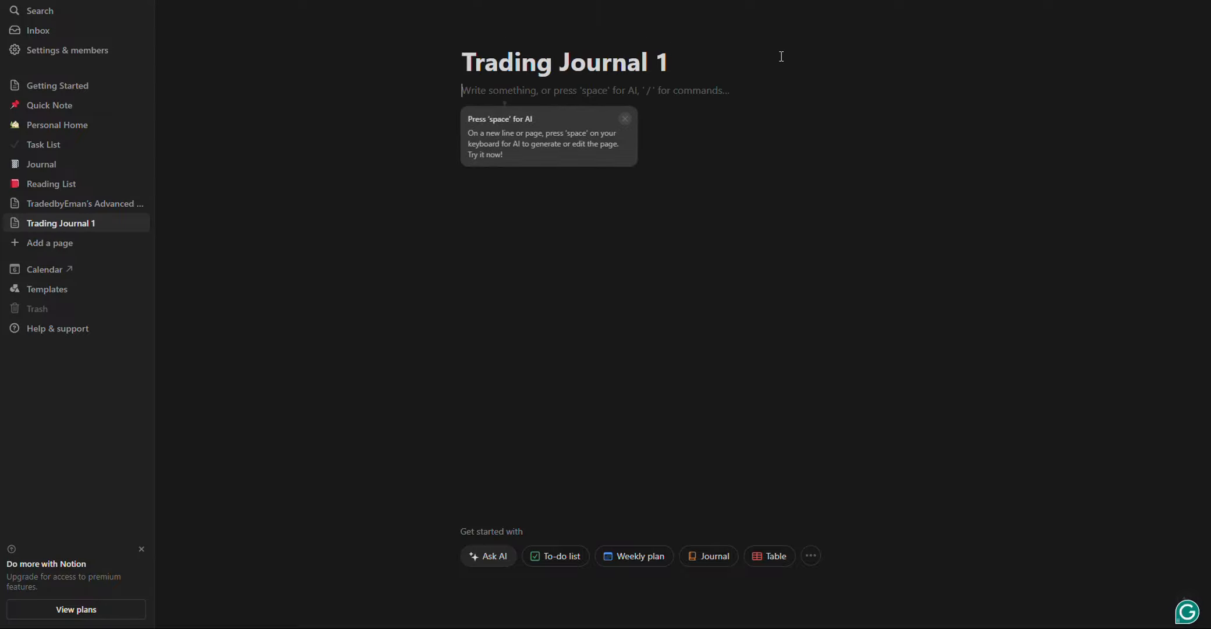
Insert a table view database under the page title and name it "Trading Journal 1"
{"action": "type", "text": "/"}
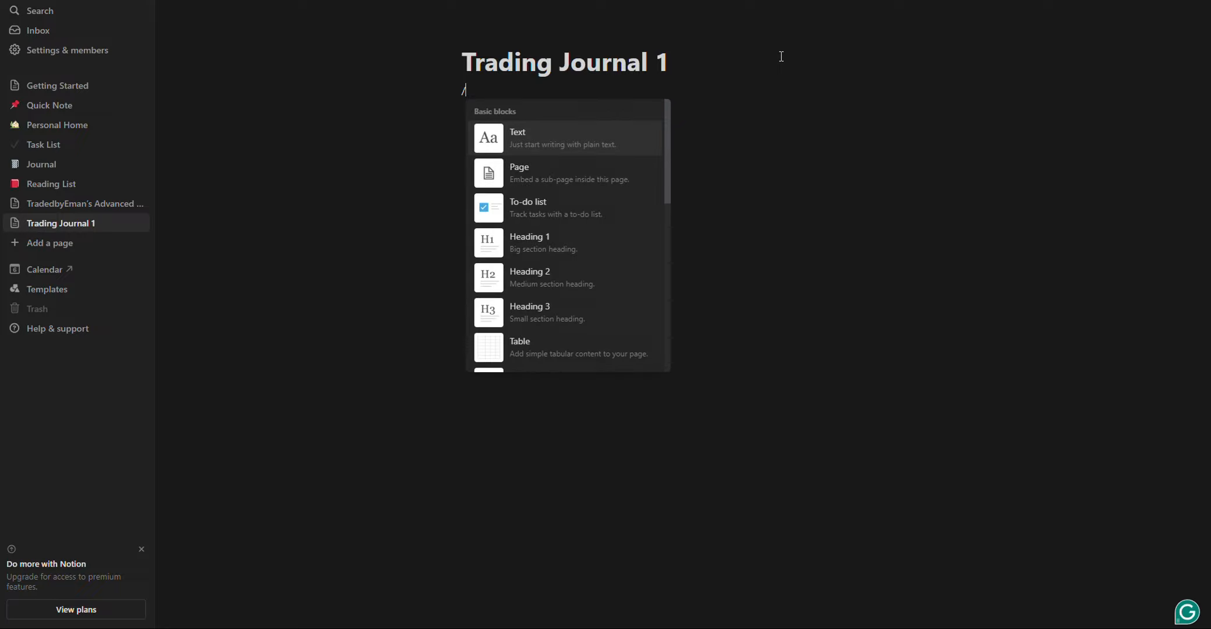
{"action": "type", "text": "view"}
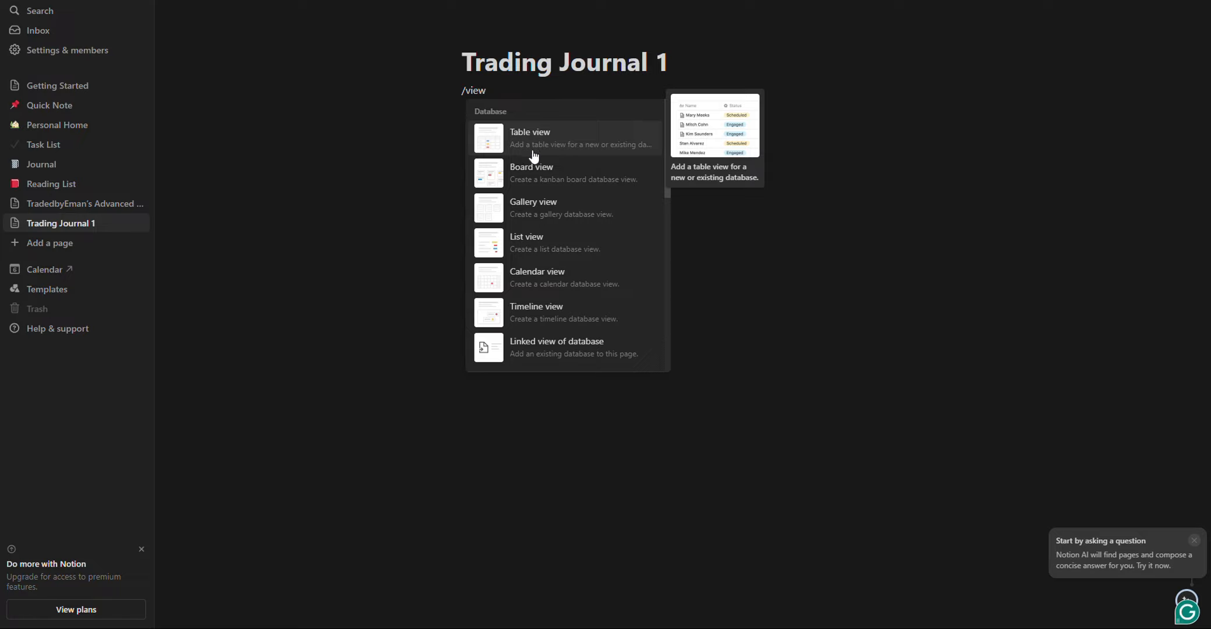
{"action": "left_click", "coordinate": [541, 145]}
{"action": "left_click", "coordinate": [480, 124]}
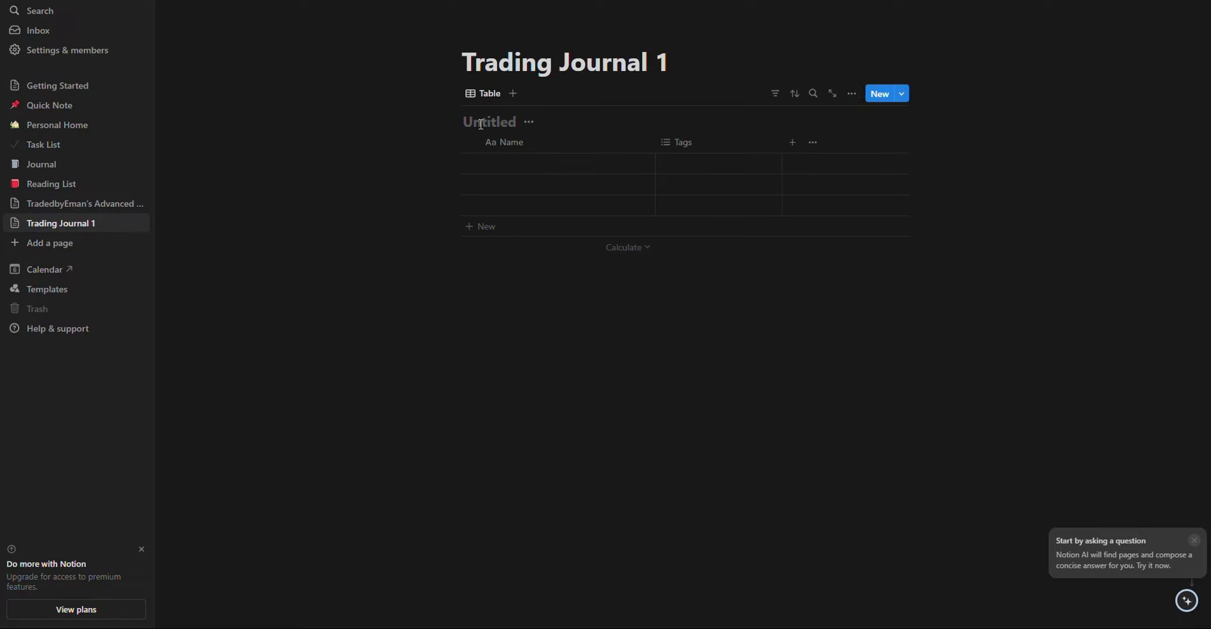
{"action": "type", "text": "T"}
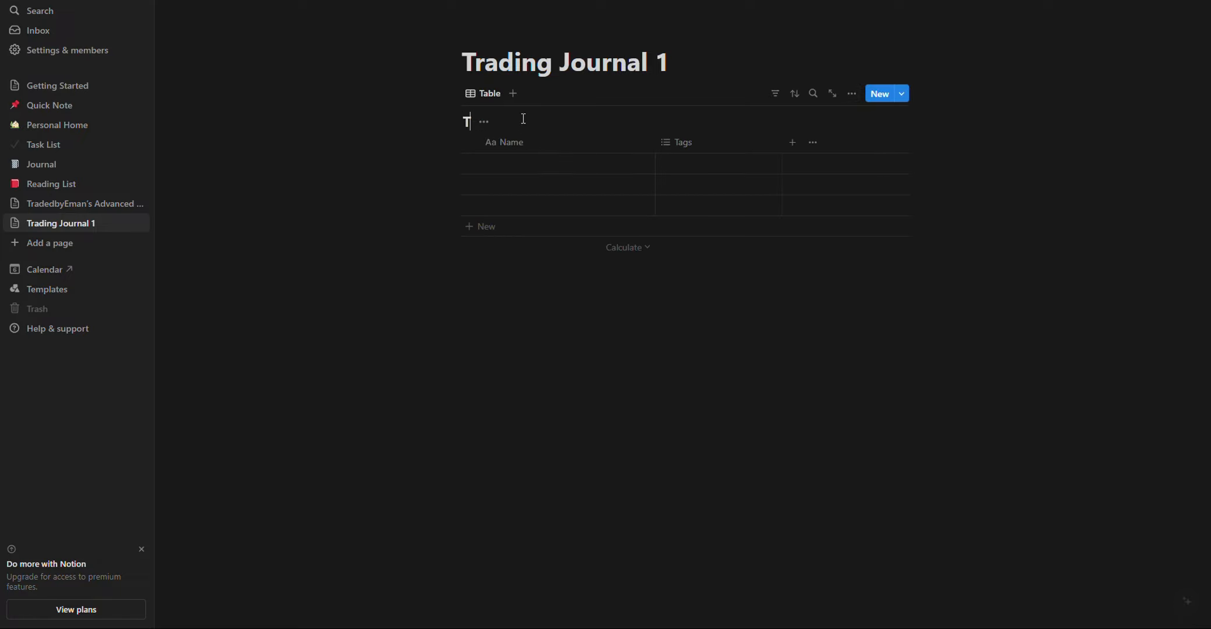
{"action": "type", "text": "rading AJoun"}
{"action": "key", "text": "BackSpace"}
{"action": "type", "text": "Journal 1"}
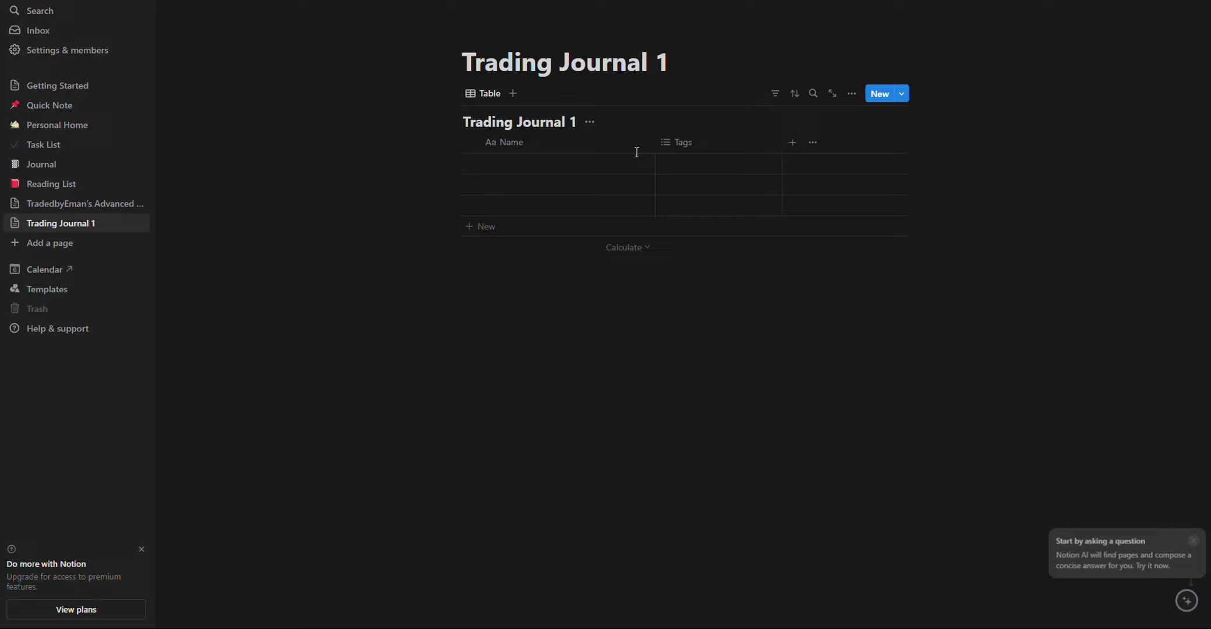
Rename the Name column to "Pair" and give it the pear icon
{"action": "left_click", "coordinate": [506, 142]}
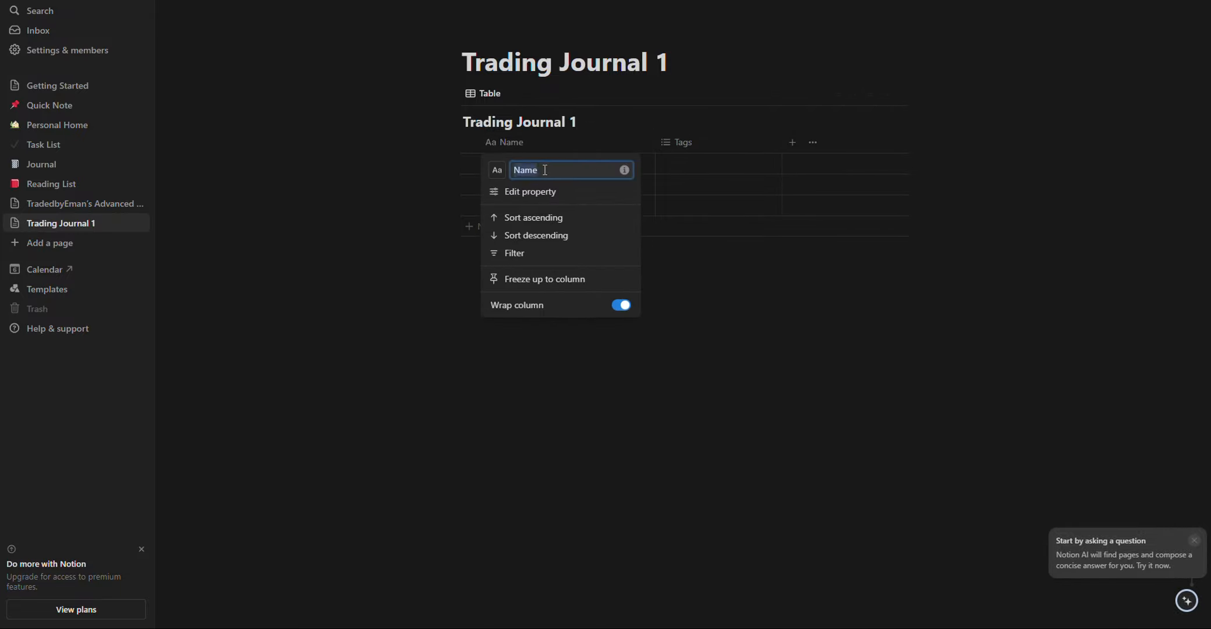
{"action": "type", "text": "Pair"}
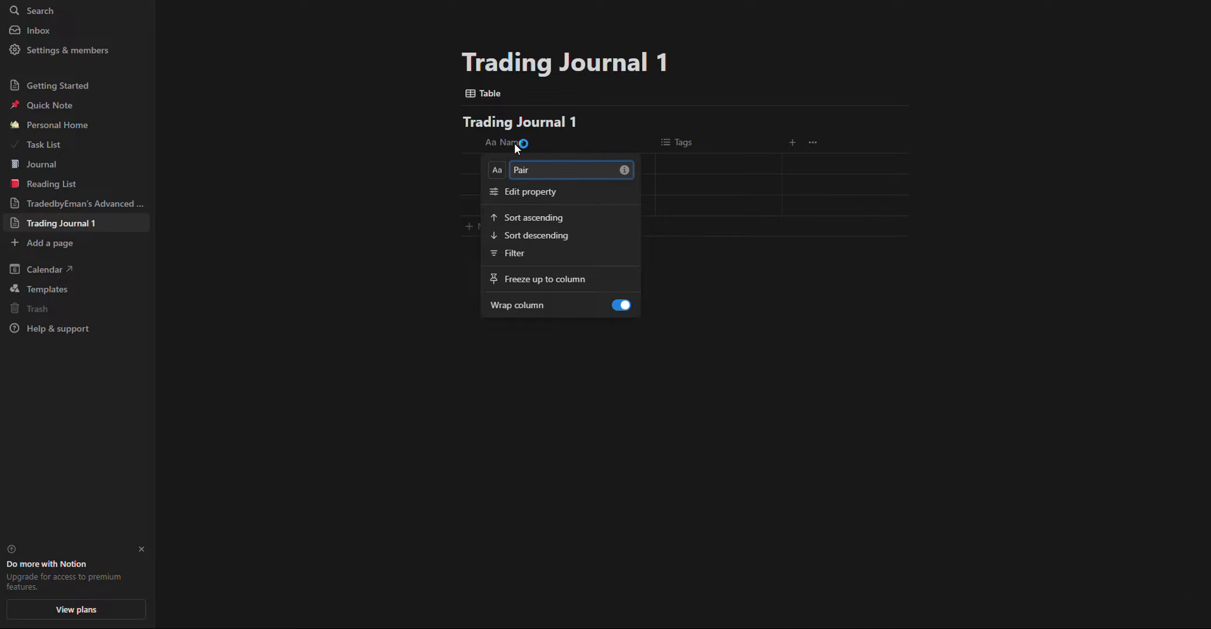
{"action": "left_click", "coordinate": [496, 173]}
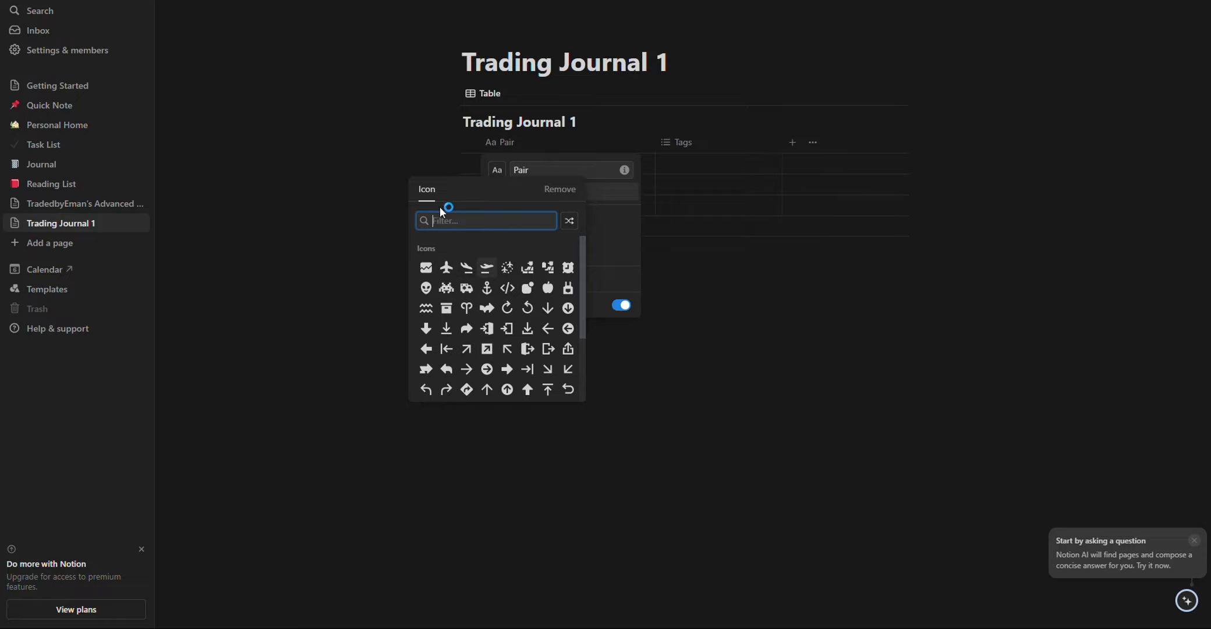
{"action": "type", "text": "pear"}
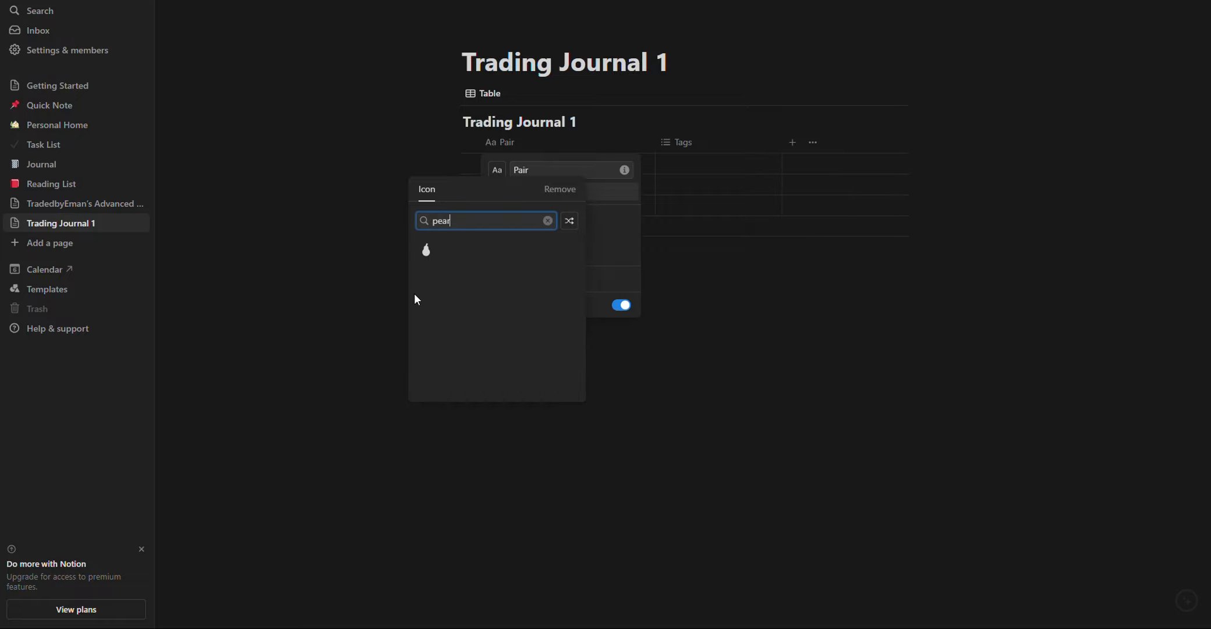
{"action": "left_click", "coordinate": [426, 250]}
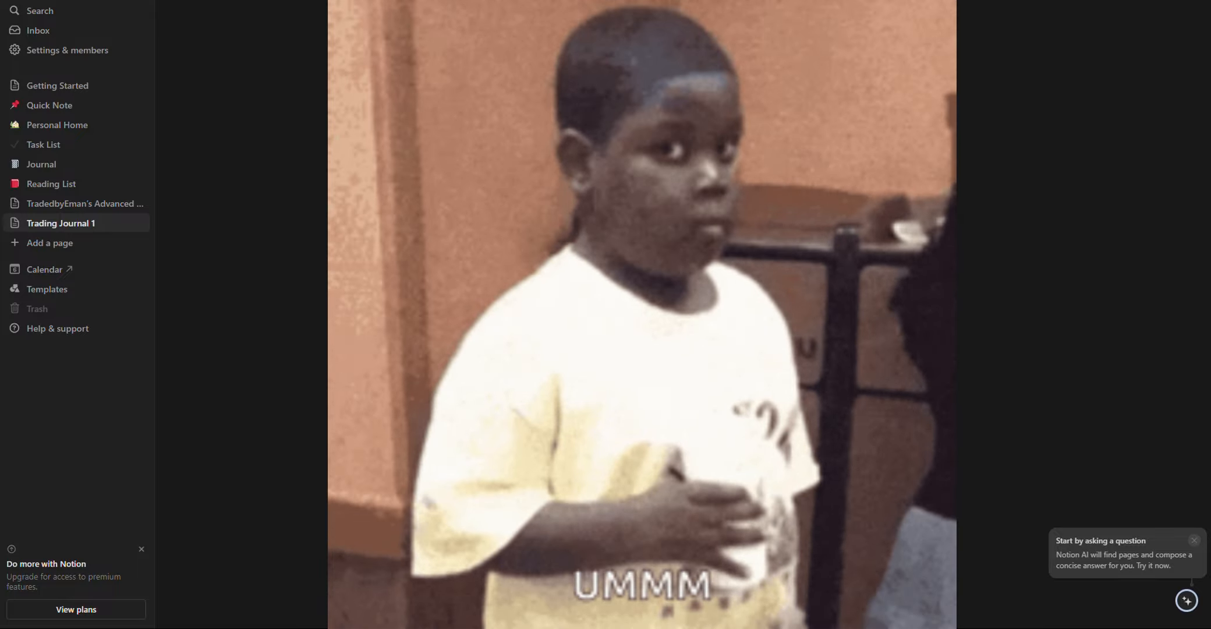
Enter USD/JPY as the pair in the first row, and move the writing-assistant widget out of the table's way
{"action": "left_click", "coordinate": [513, 164]}
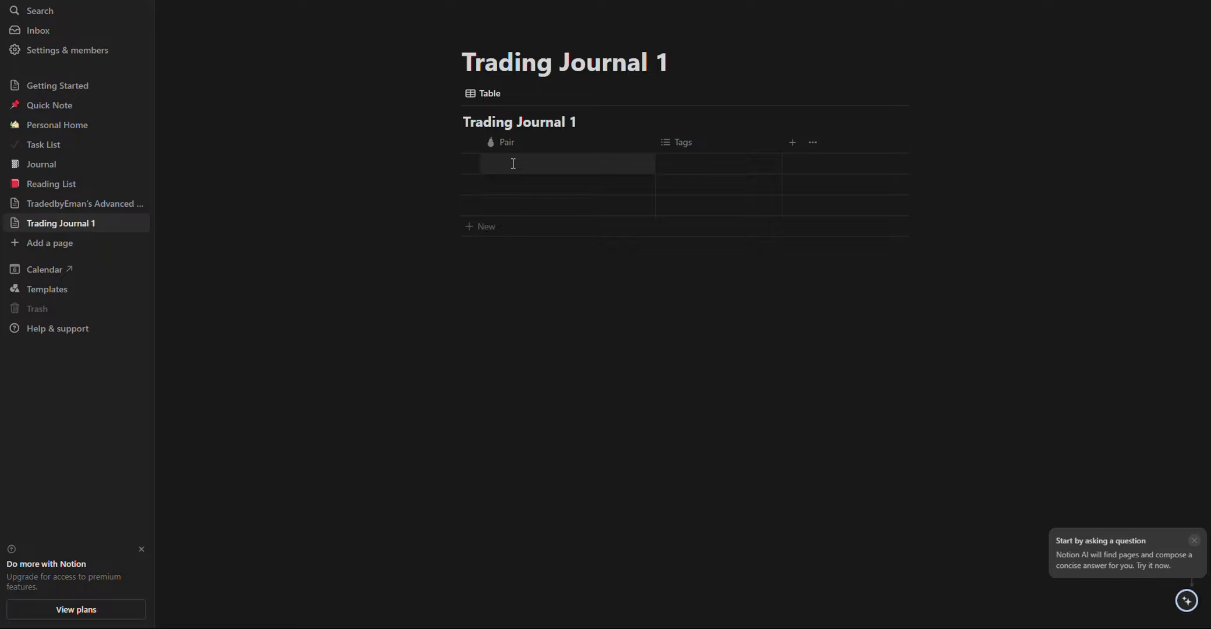
{"action": "type", "text": "usd"}
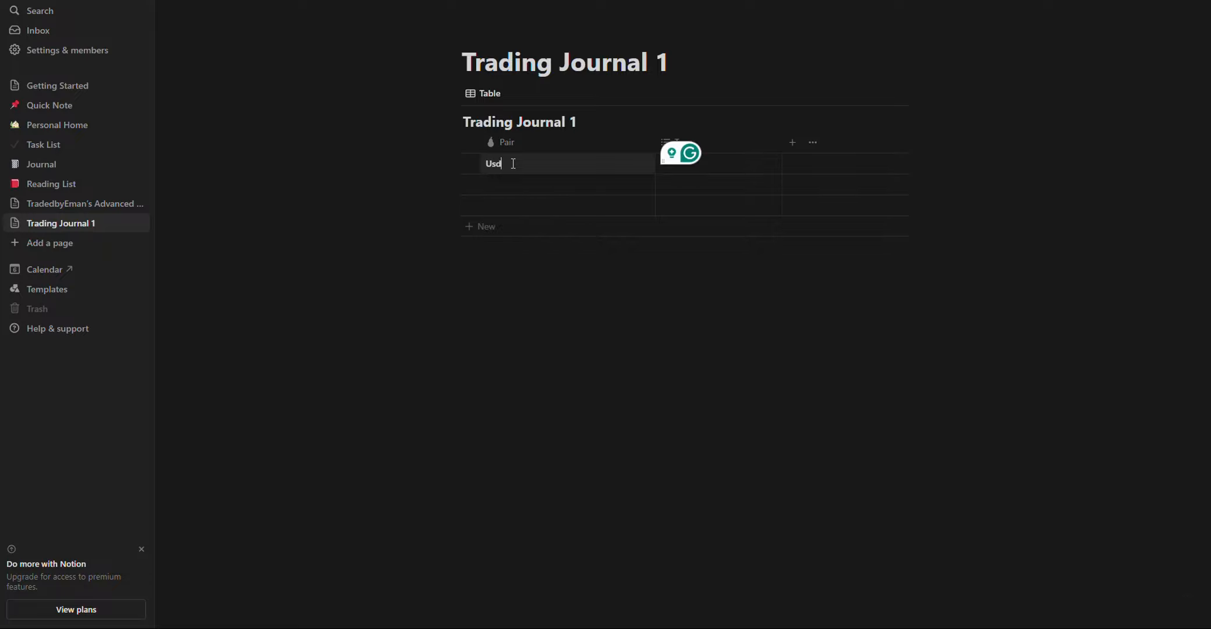
{"action": "key", "text": "BackSpace"}
{"action": "key", "text": "BackSpace"}
{"action": "type", "text": "SD/JPY"}
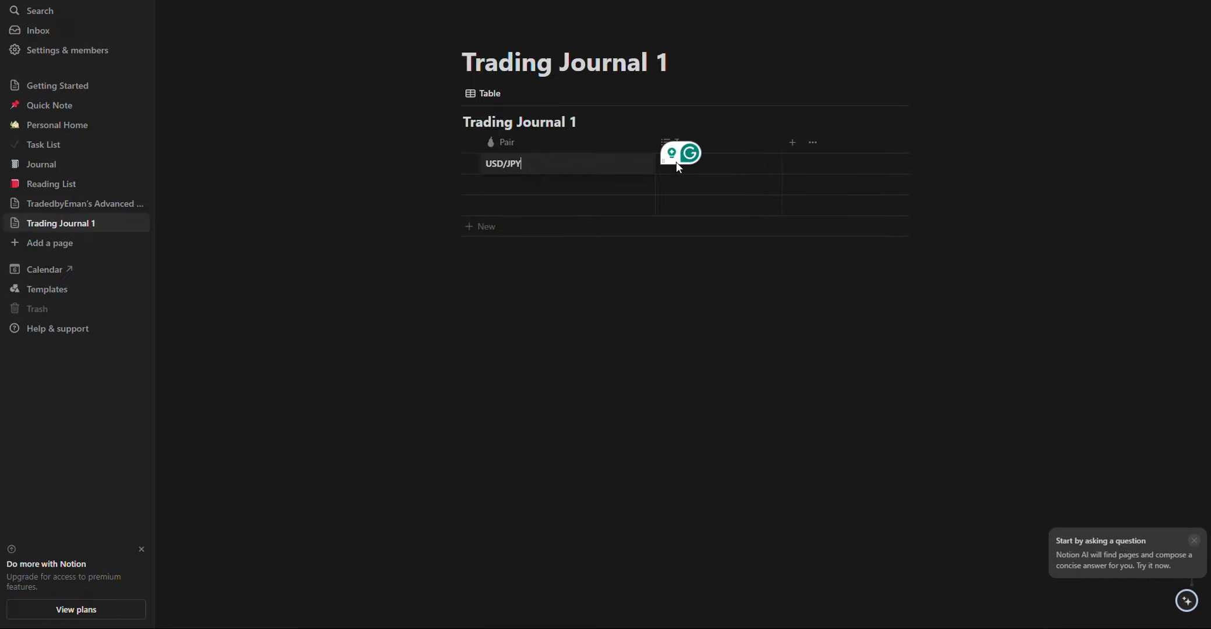
{"action": "left_click_drag", "start_coordinate": [676, 161], "coordinate": [7, 373]}
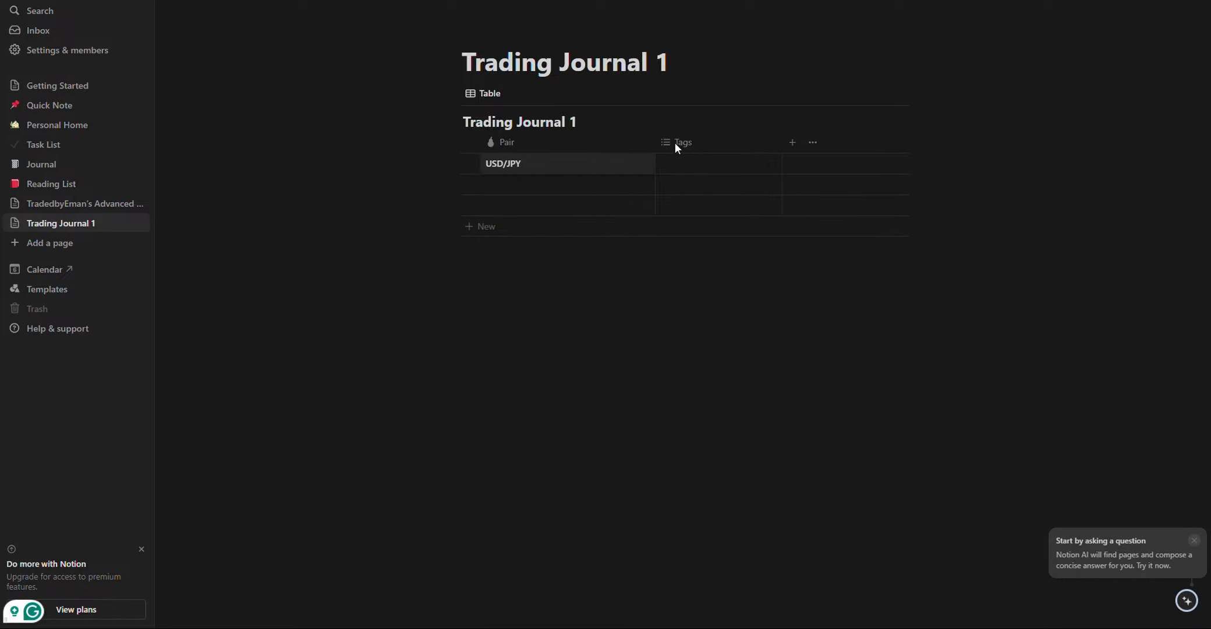
{"action": "left_click", "coordinate": [690, 142]}
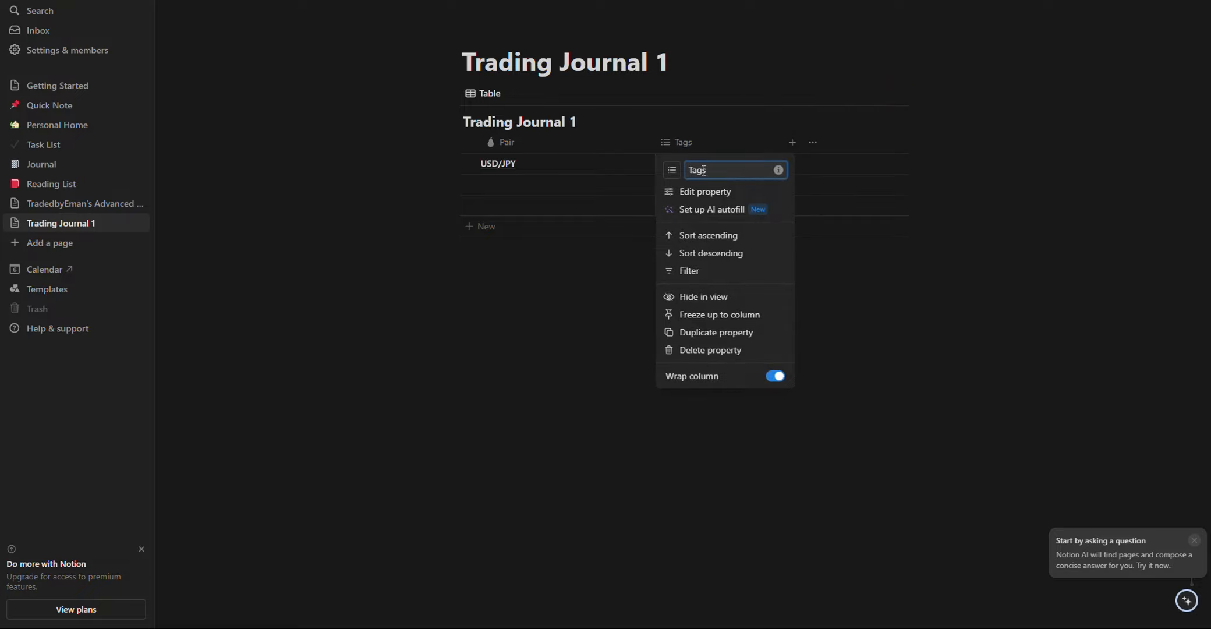
{"action": "left_click", "coordinate": [710, 192]}
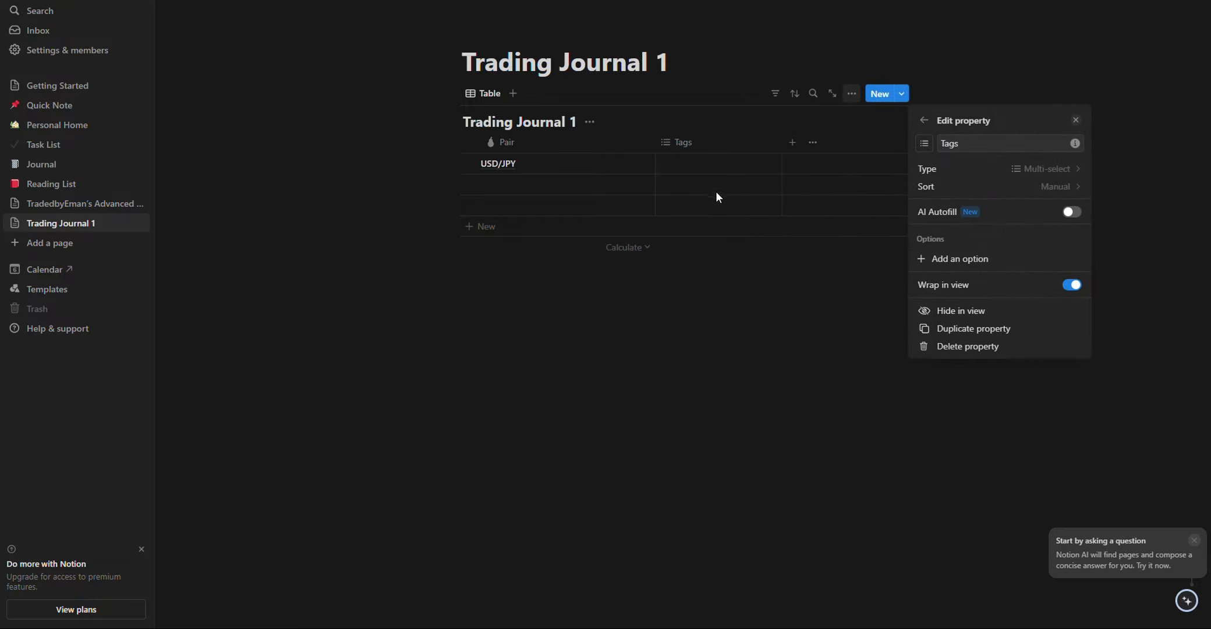
{"action": "left_click", "coordinate": [924, 120]}
{"action": "left_click", "coordinate": [924, 120]}
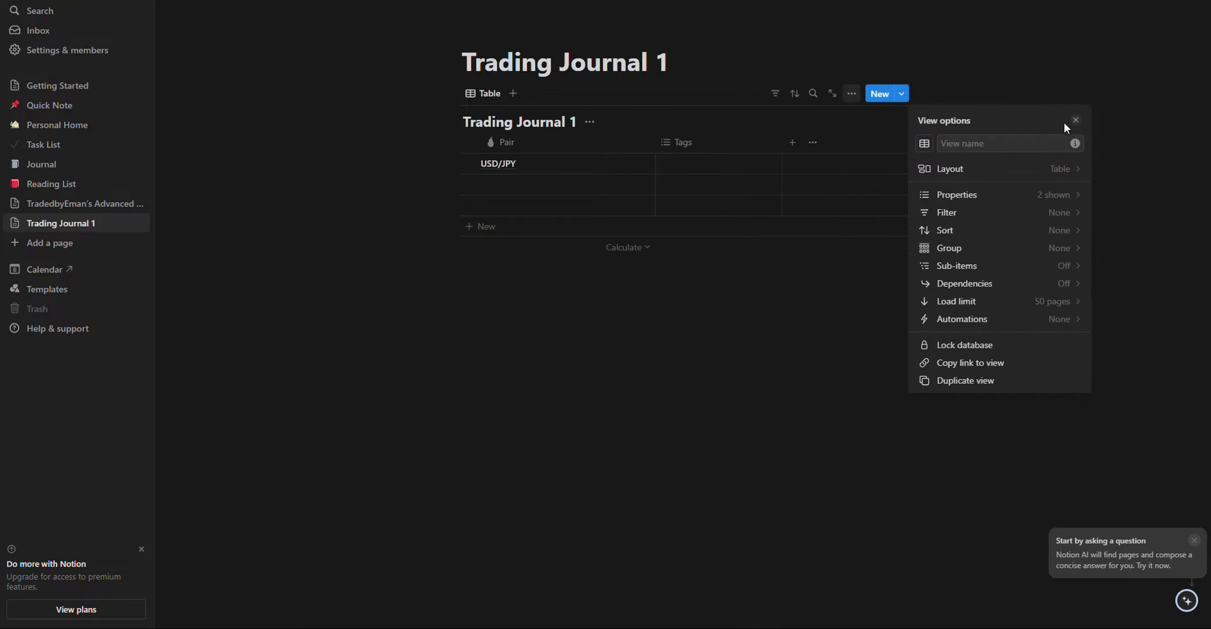
{"action": "left_click", "coordinate": [1074, 120]}
Change the Tags column's property type to Date and rename the column "Date"
{"action": "left_click", "coordinate": [698, 144]}
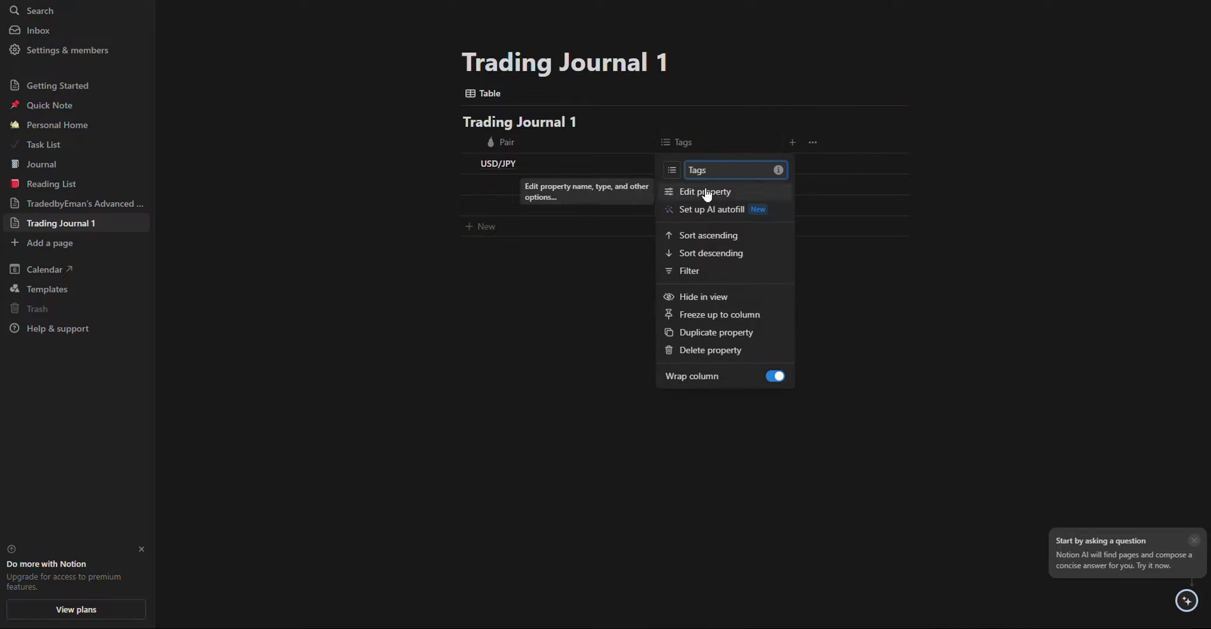
{"action": "left_click", "coordinate": [705, 192]}
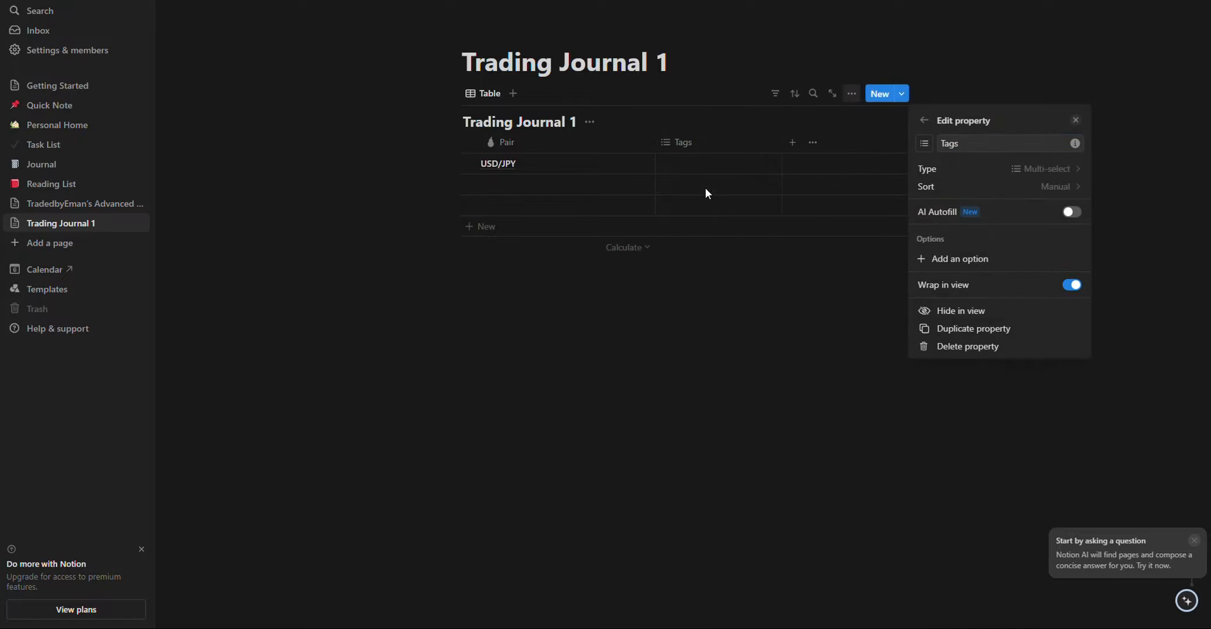
{"action": "left_click", "coordinate": [967, 173]}
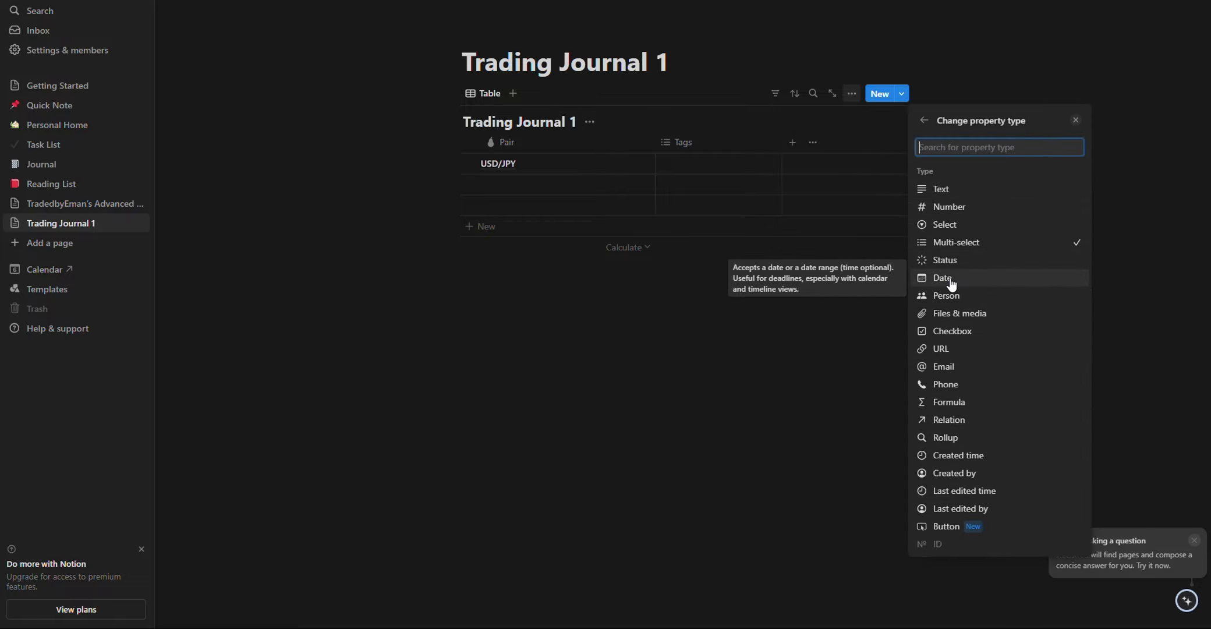
{"action": "left_click", "coordinate": [951, 279]}
{"action": "double_click", "coordinate": [957, 145]}
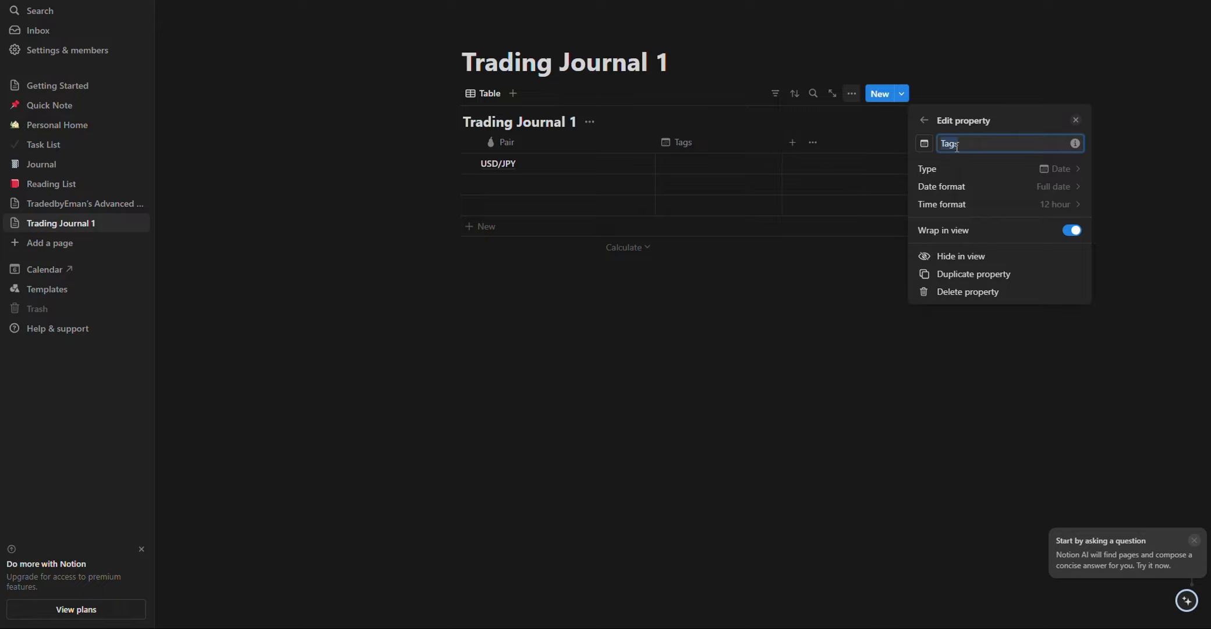
{"action": "type", "text": "Date"}
{"action": "left_click", "coordinate": [745, 311]}
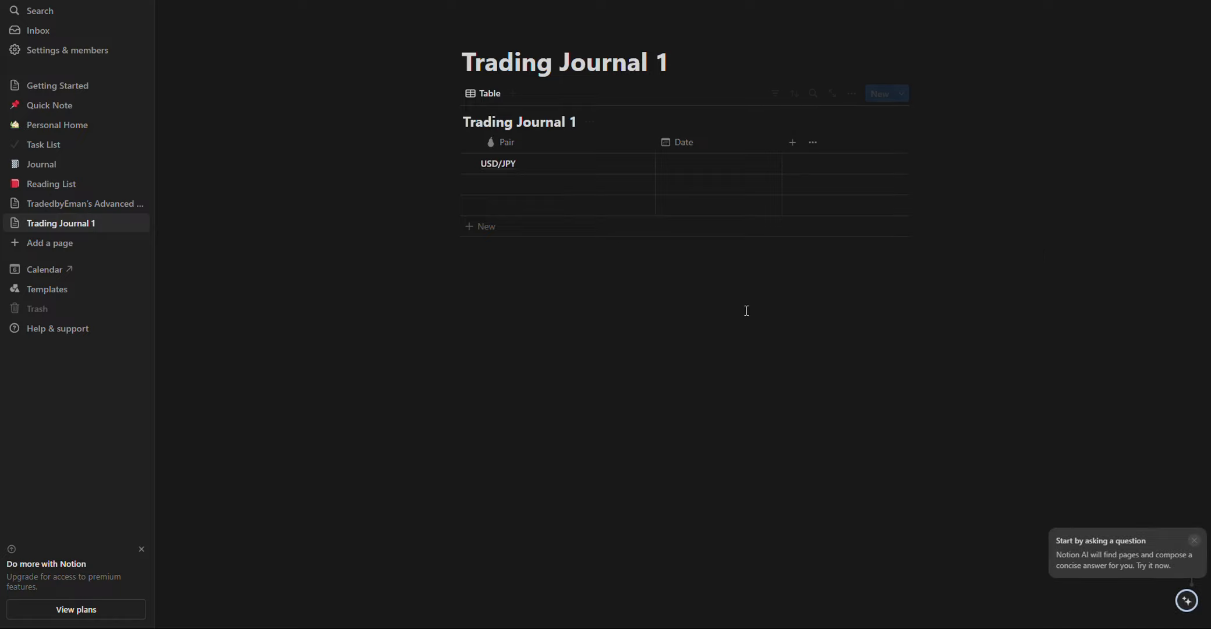
Set the first row's date to May 1, 2024
{"action": "left_click", "coordinate": [690, 171]}
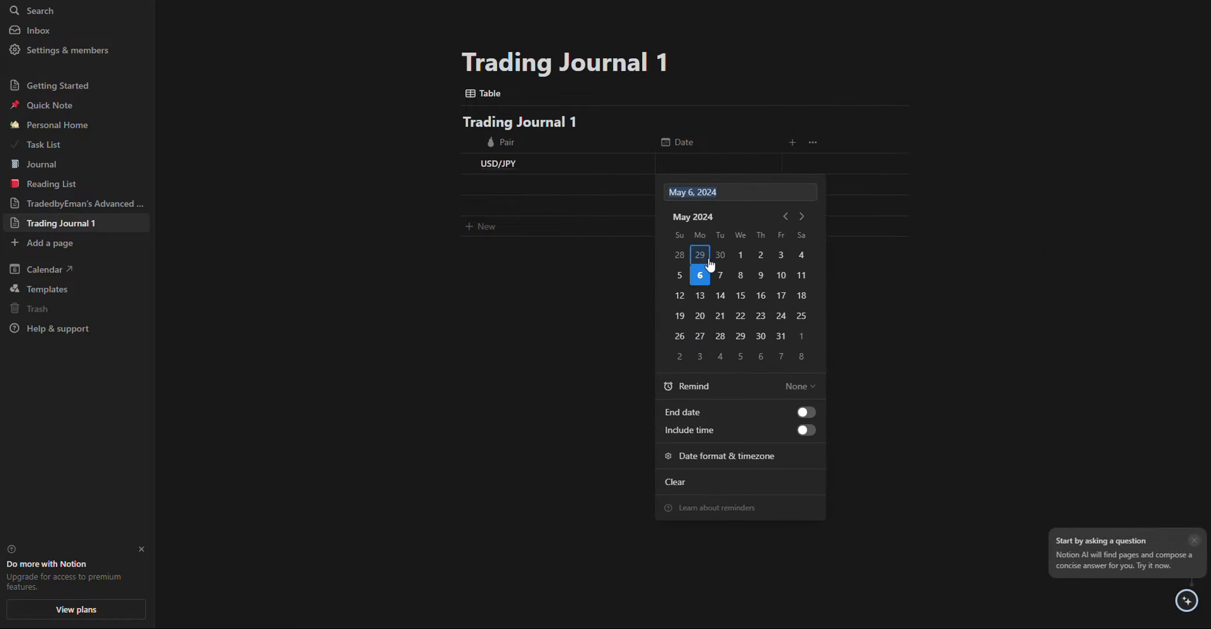
{"action": "left_click", "coordinate": [740, 255]}
{"action": "left_click", "coordinate": [893, 235]}
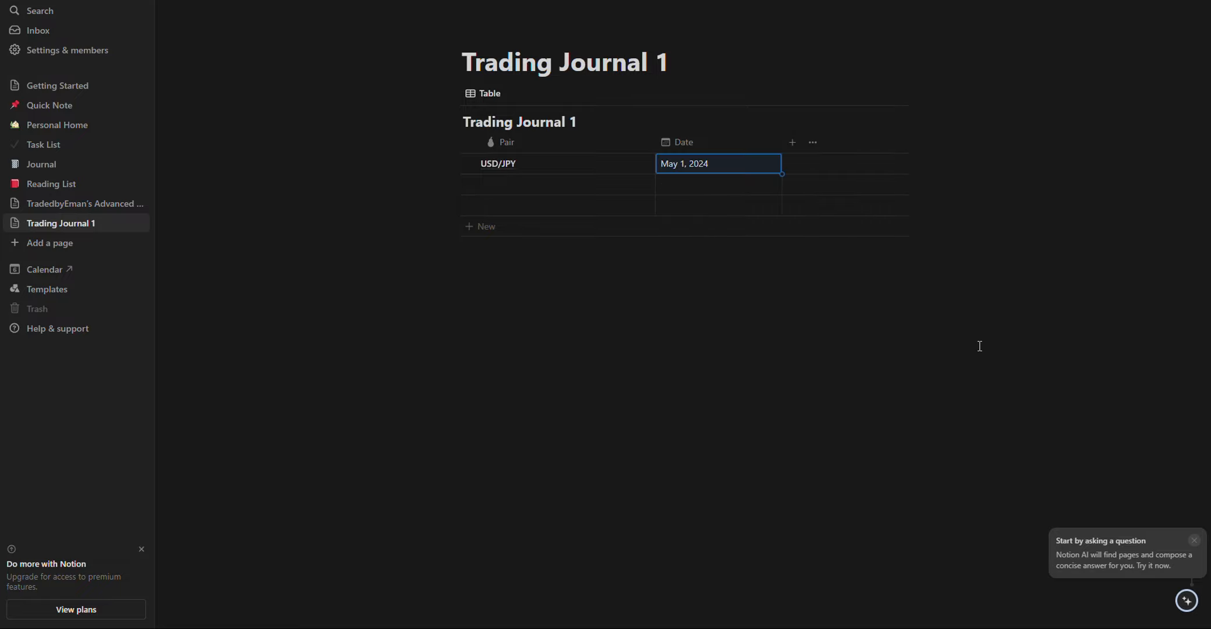
Add a Text property column to the table and name it "Daily Bais"
{"action": "left_click", "coordinate": [792, 142]}
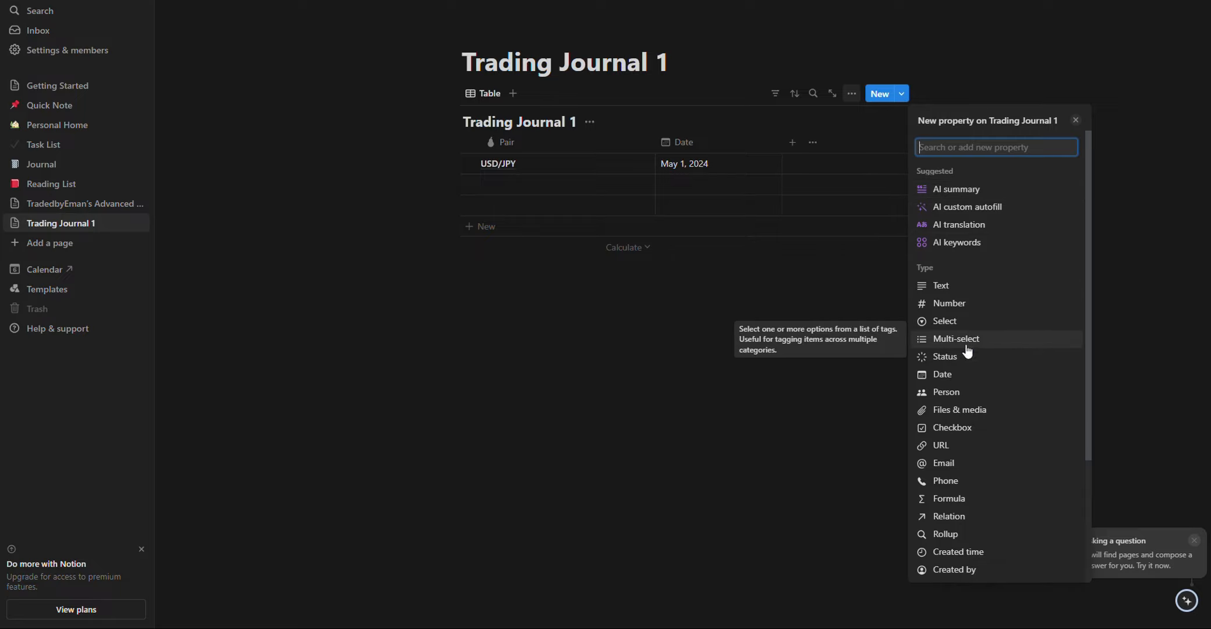
{"action": "left_click", "coordinate": [962, 286]}
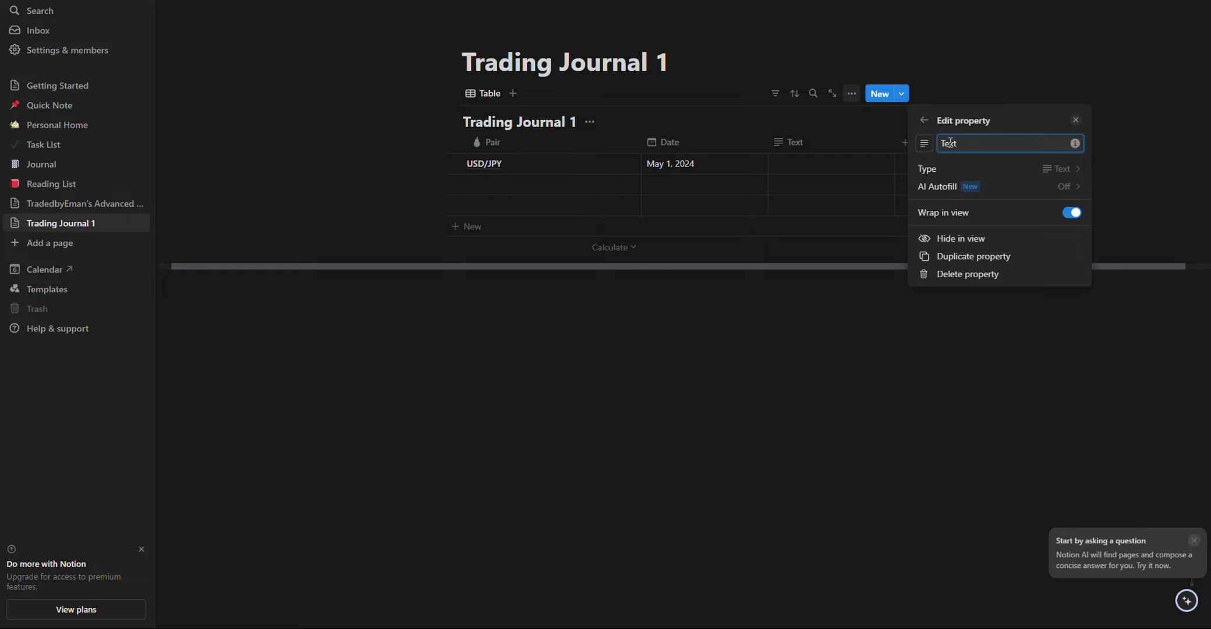
{"action": "type", "text": "D"}
{"action": "left_click", "coordinate": [828, 162]}
Enter "Daily Bearish" in the USD/JPY row's Daily Bais cell
{"action": "left_click", "coordinate": [808, 163]}
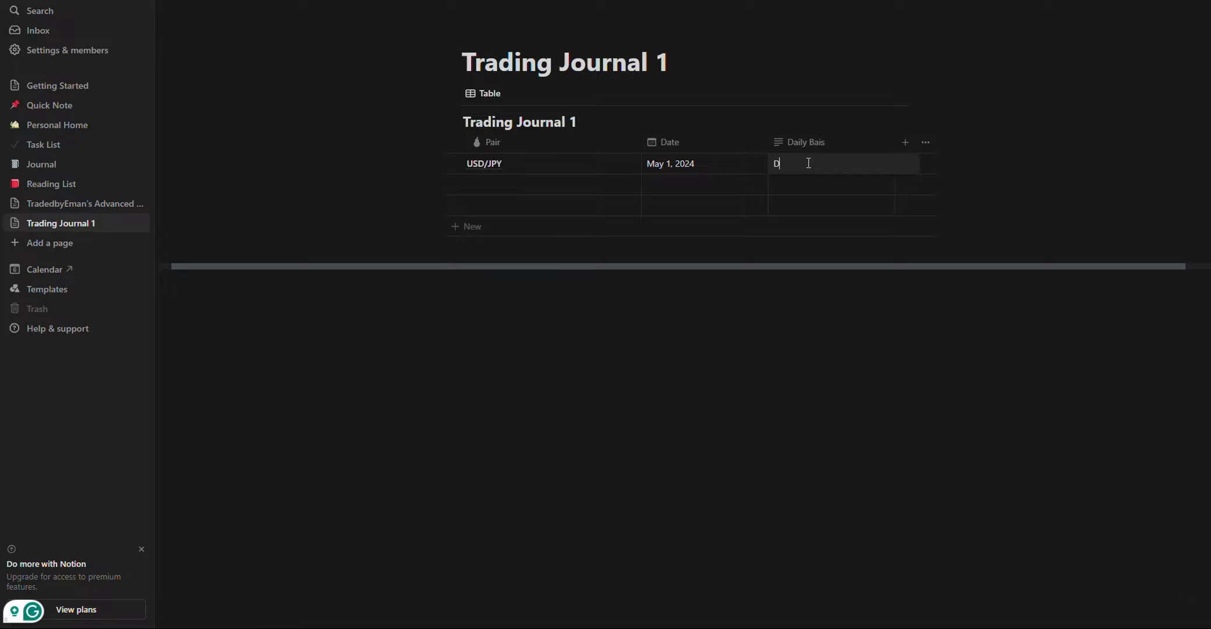
{"action": "type", "text": "Daily Be"}
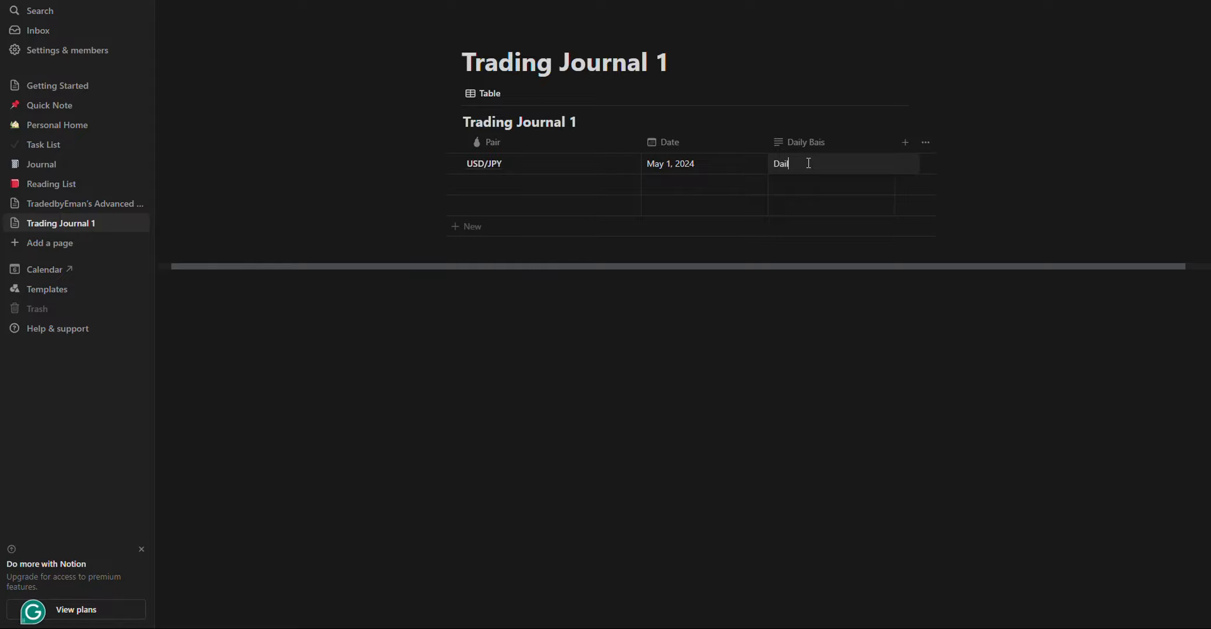
{"action": "type", "text": "arish"}
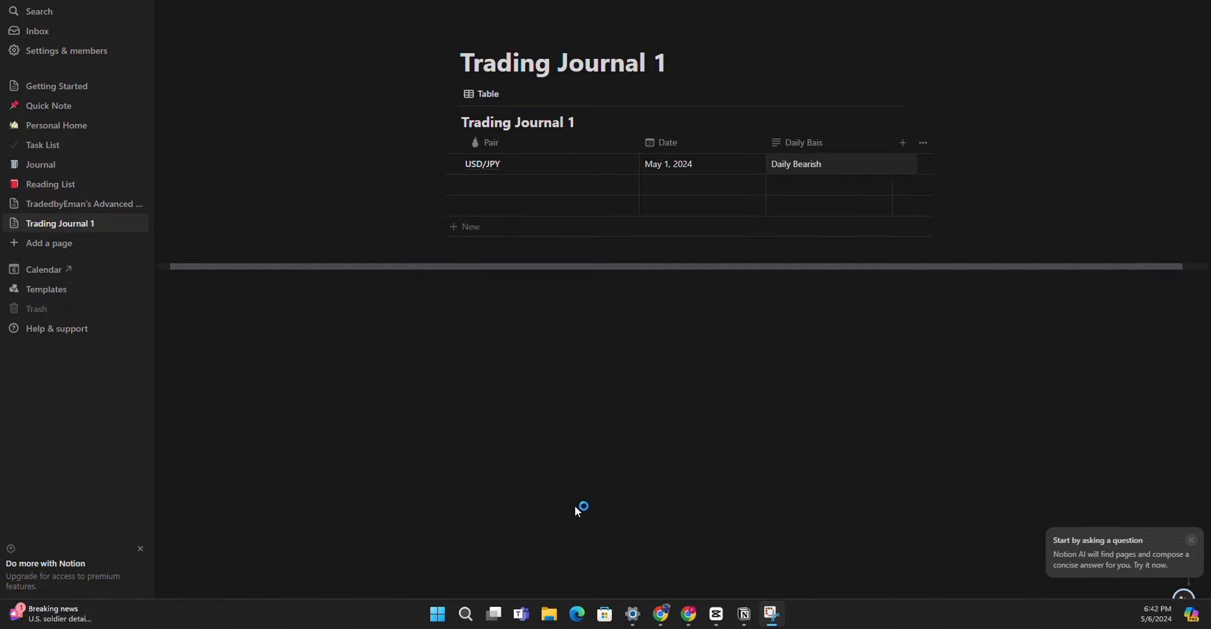
Switch to the TradingView chart and examine the USD/JPY price direction on the daily timeframe
{"action": "mouse_move", "coordinate": [668, 616]}
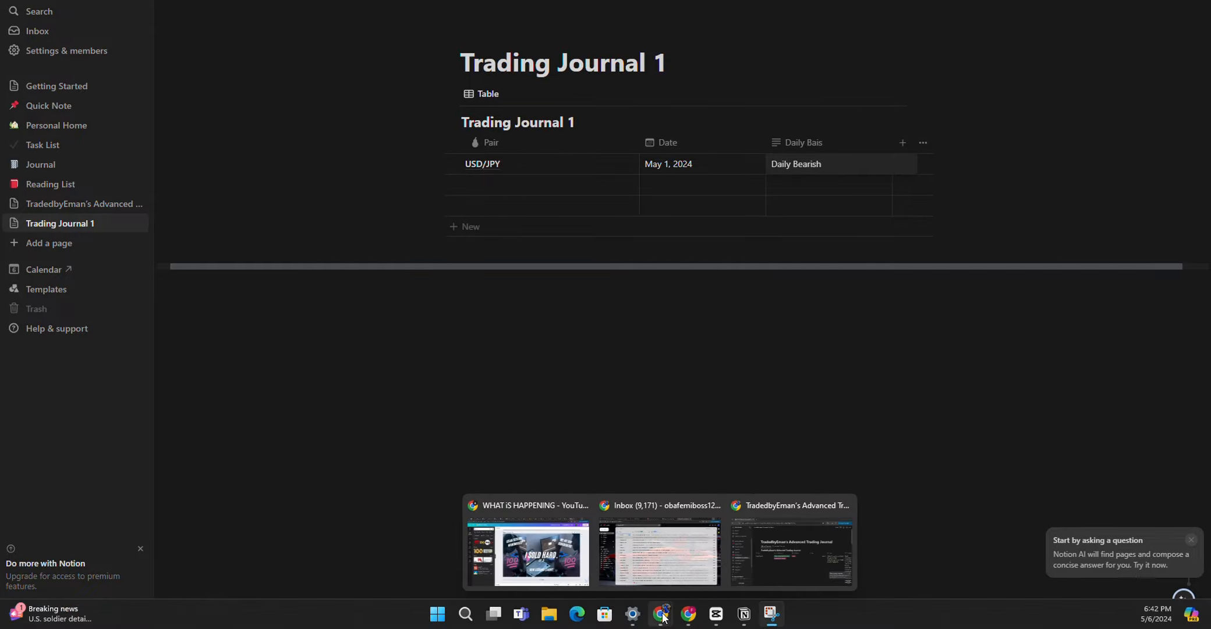
{"action": "left_click", "coordinate": [632, 613]}
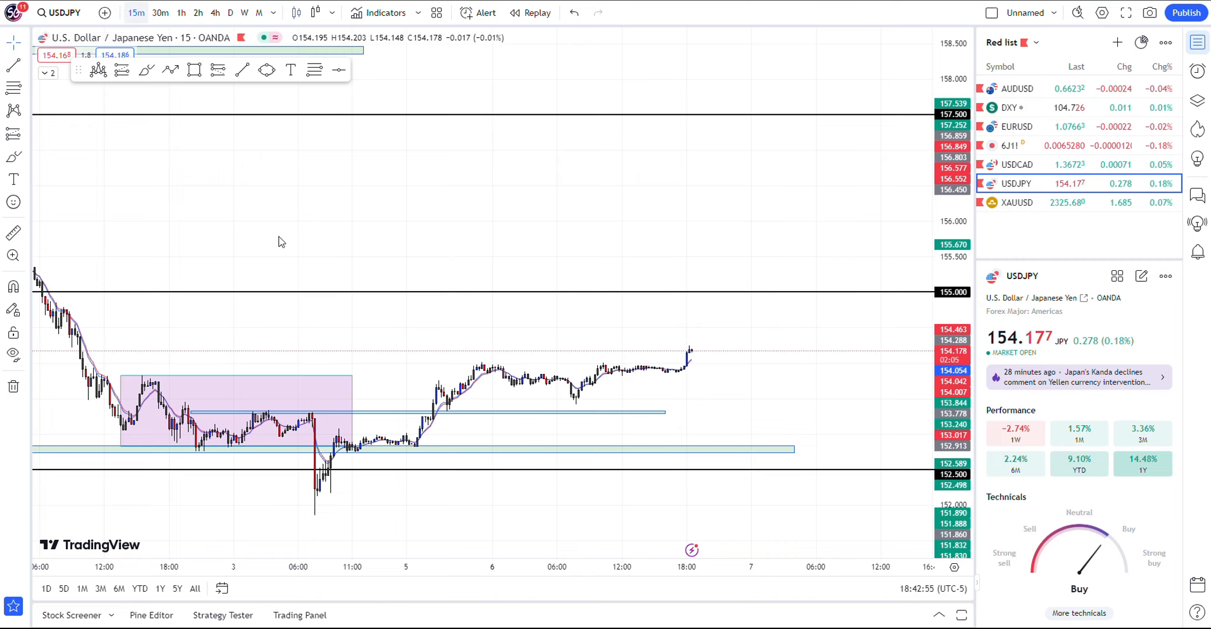
{"action": "scroll", "coordinate": [442, 373], "scroll_direction": "up", "scroll_amount": 4}
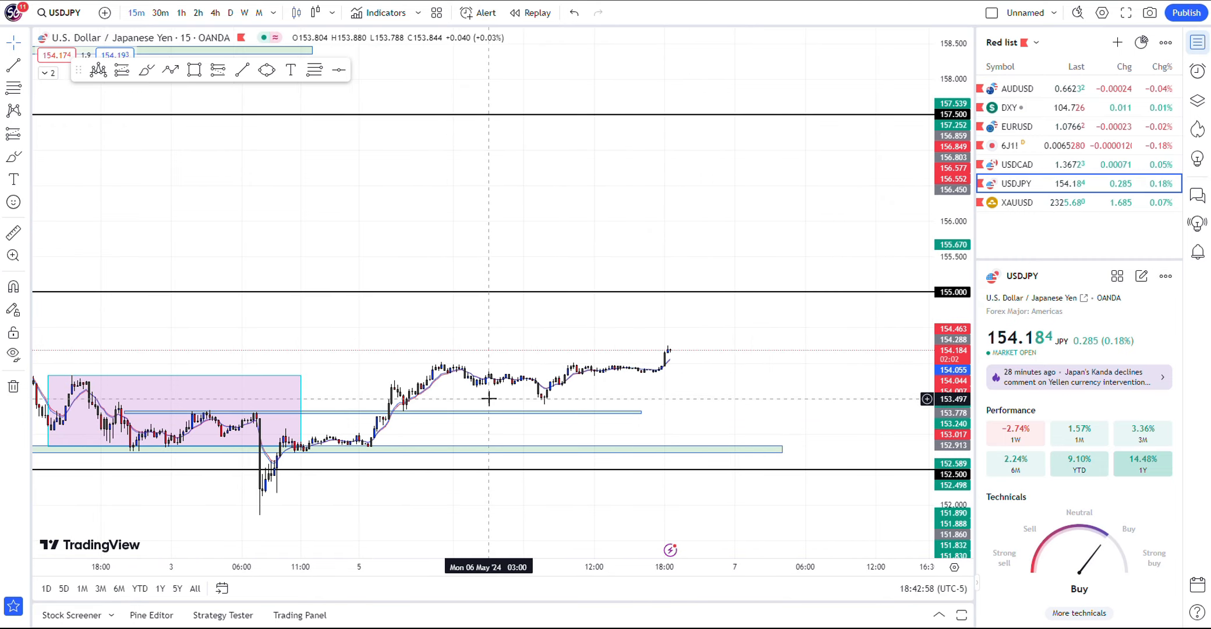
{"action": "left_click_drag", "start_coordinate": [407, 333], "coordinate": [447, 289]}
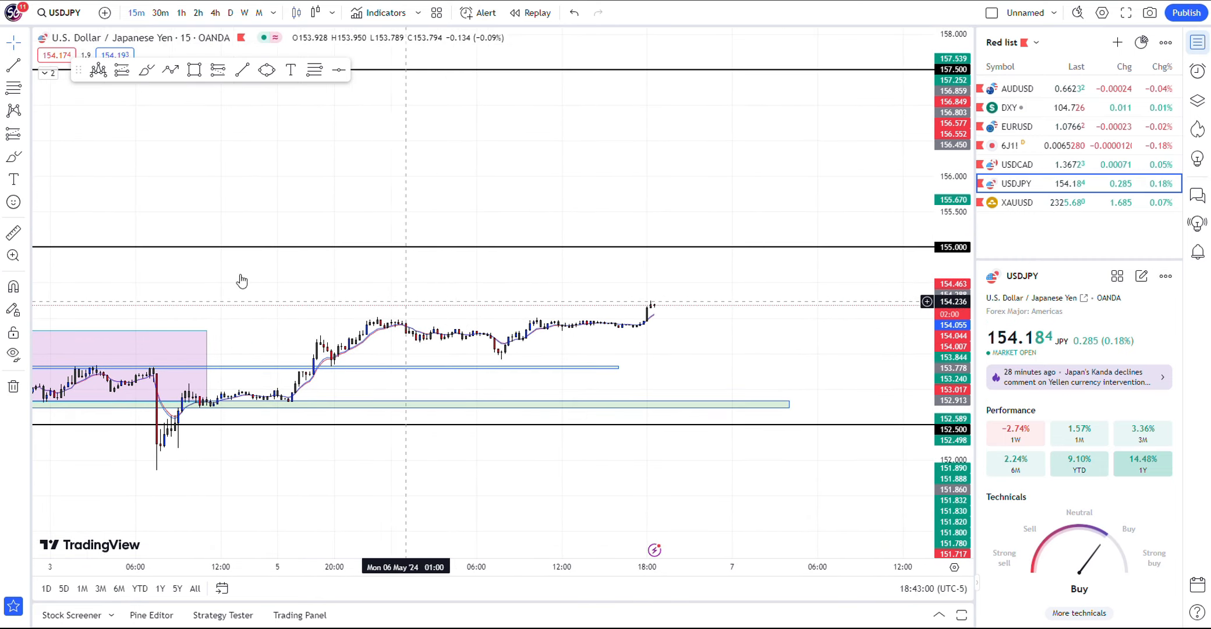
{"action": "left_click", "coordinate": [230, 12]}
{"action": "scroll", "coordinate": [641, 335], "scroll_direction": "up", "scroll_amount": 2}
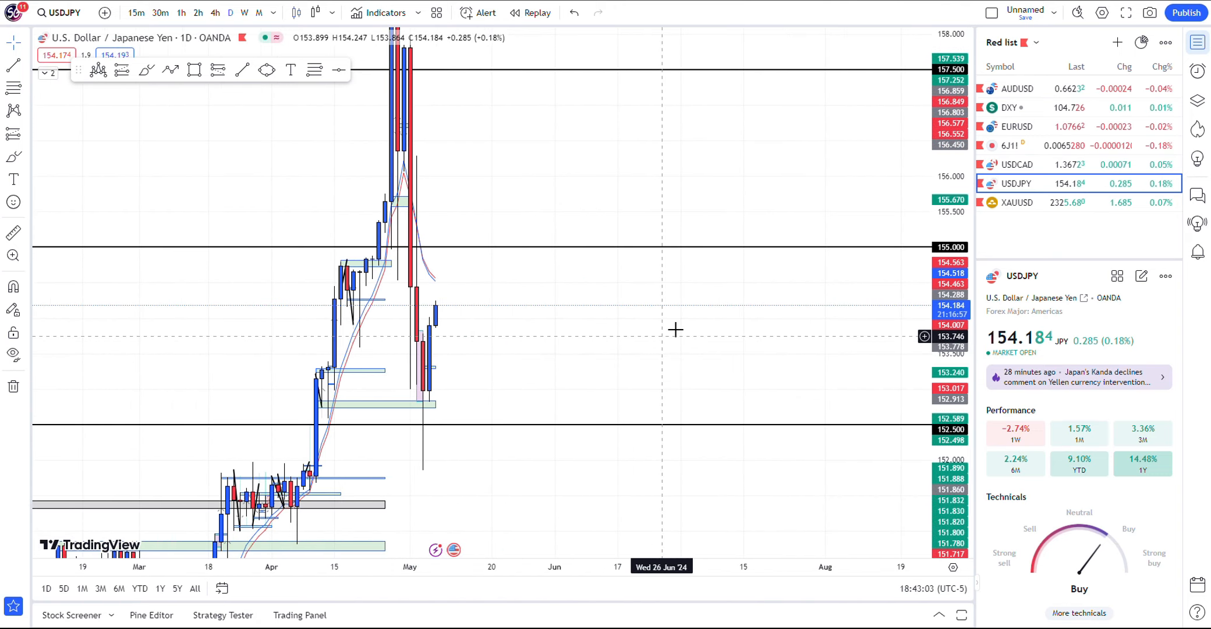
{"action": "scroll", "coordinate": [582, 350], "scroll_direction": "up", "scroll_amount": 3}
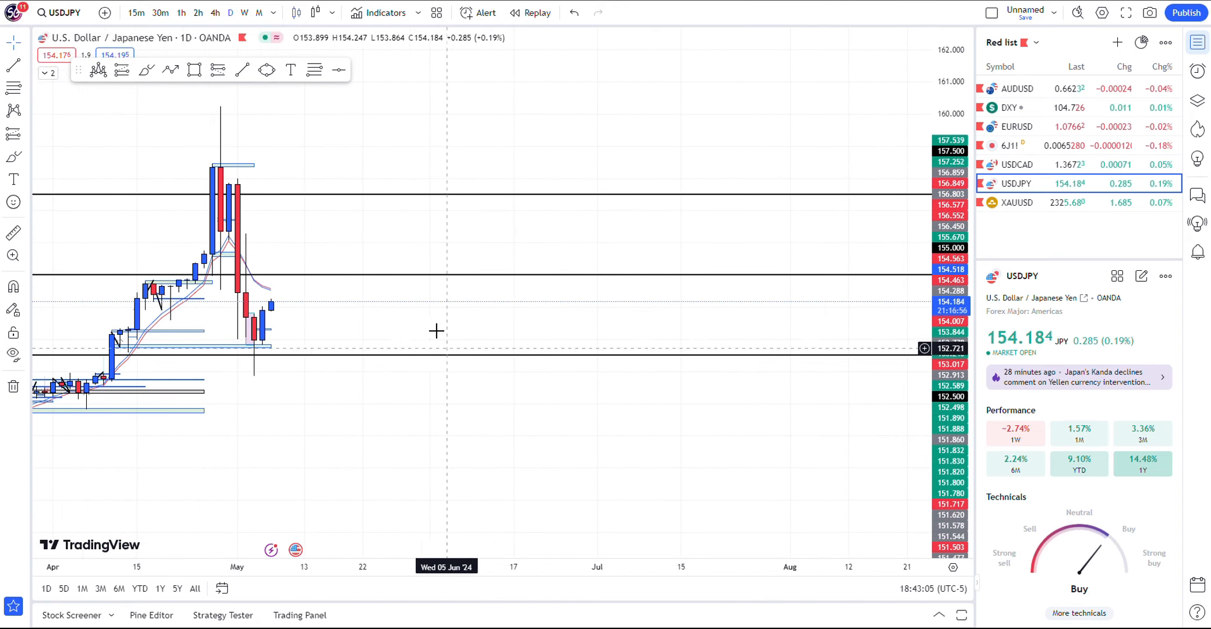
{"action": "scroll", "coordinate": [264, 315], "scroll_direction": "down", "scroll_amount": 1}
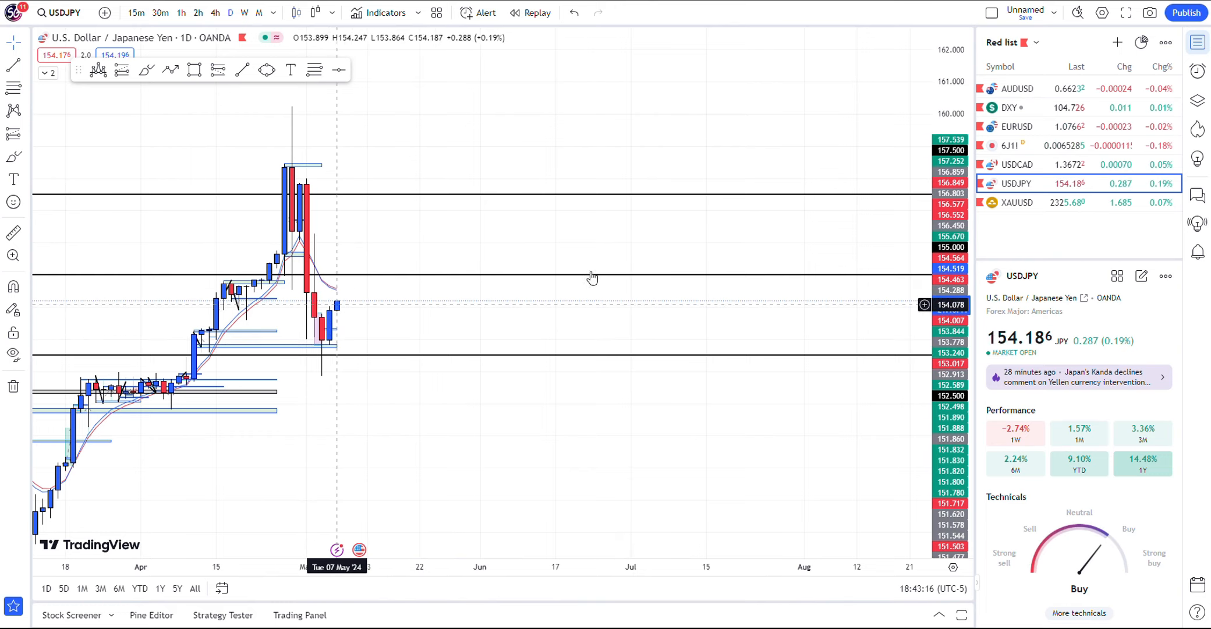
Return to Notion and set the USD/JPY row's Daily Bais to "Daily Bullish"
{"action": "key", "text": "alt+Tab"}
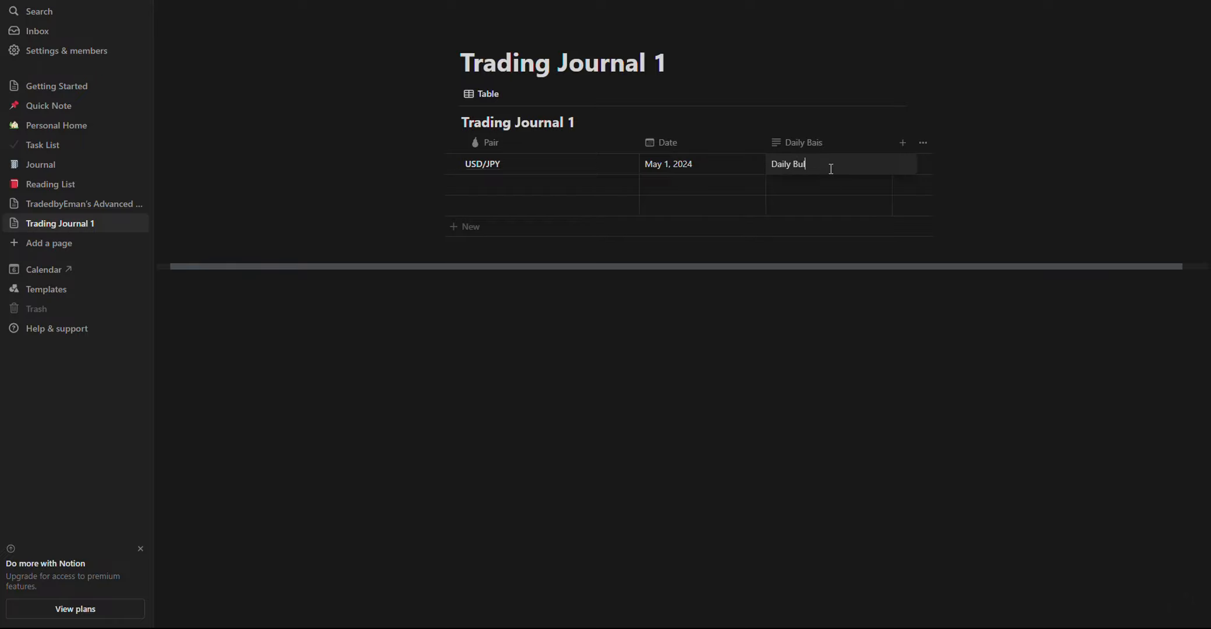
{"action": "type", "text": "llish"}
Add a Multi-select property column with the option "Moving Average Crossover"
{"action": "left_click", "coordinate": [902, 144]}
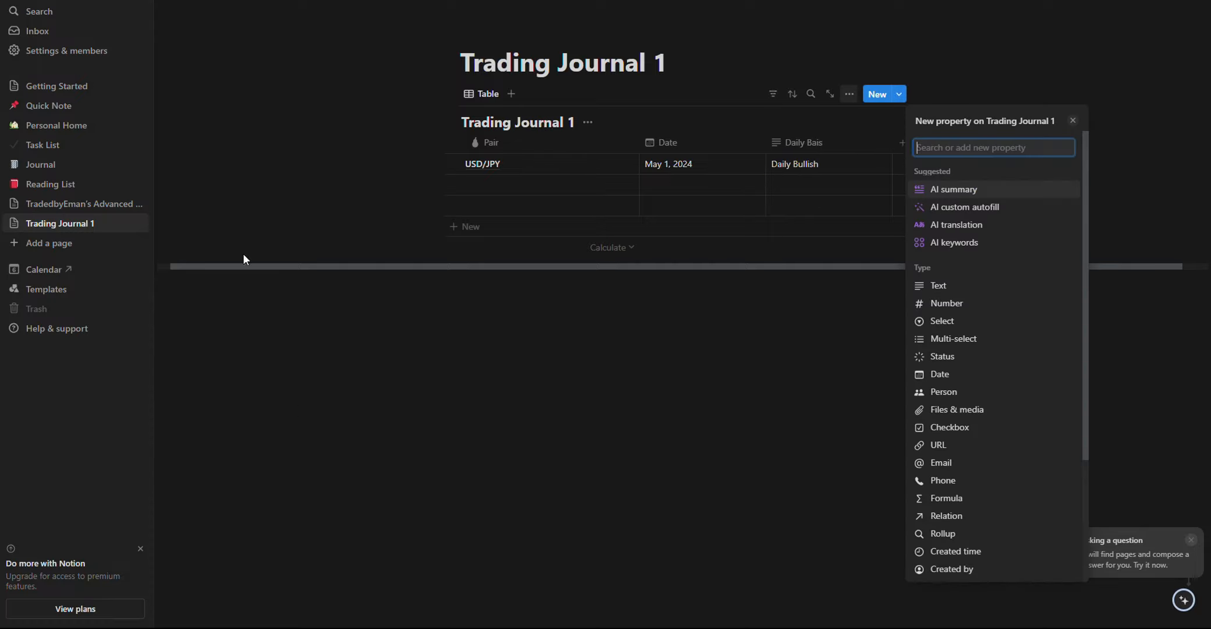
{"action": "left_click", "coordinate": [978, 343]}
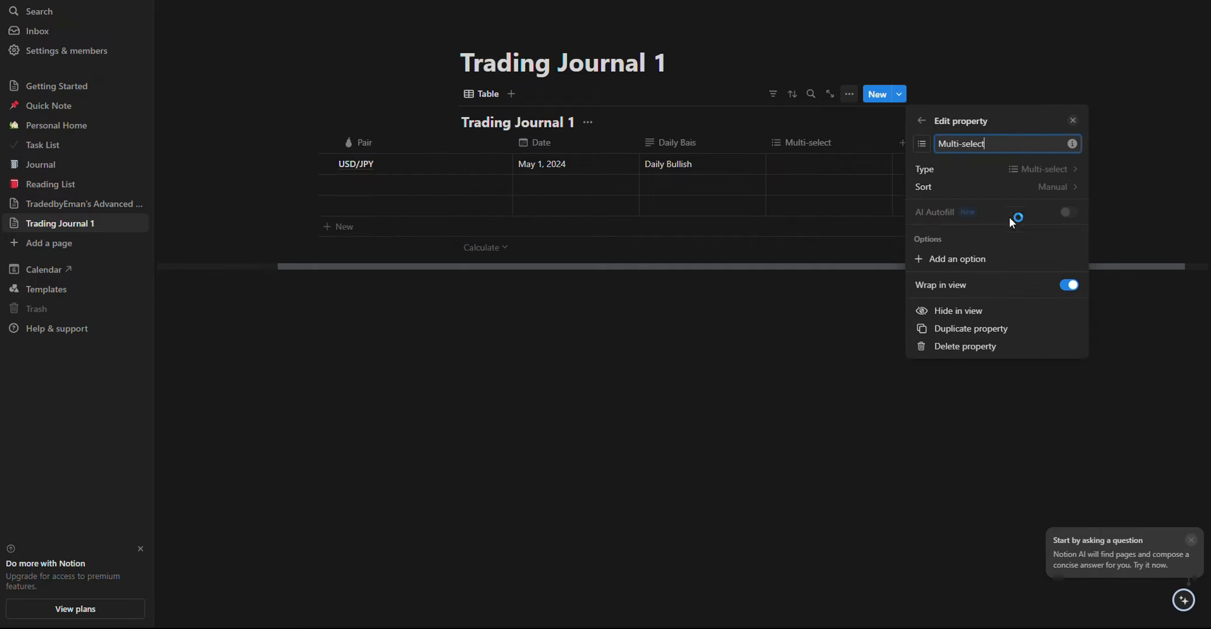
{"action": "left_click", "coordinate": [947, 261]}
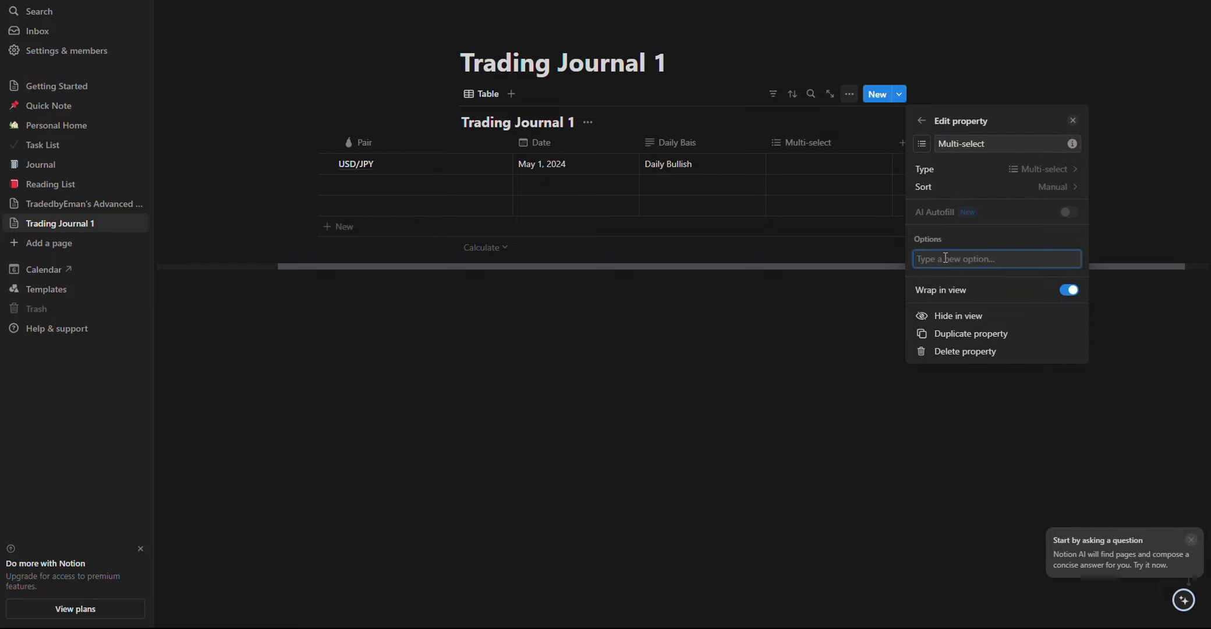
{"action": "type", "text": "Mo"}
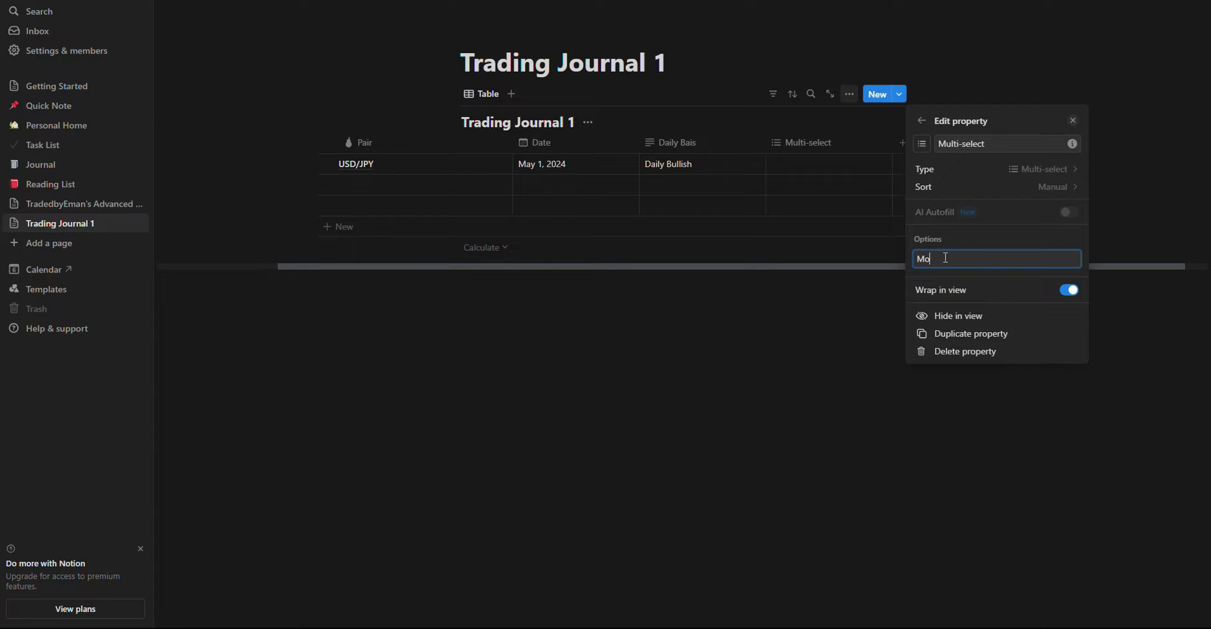
{"action": "type", "text": "ving Average Crosspover"}
{"action": "left_click", "coordinate": [1011, 259]}
{"action": "key", "text": "BackSpace"}
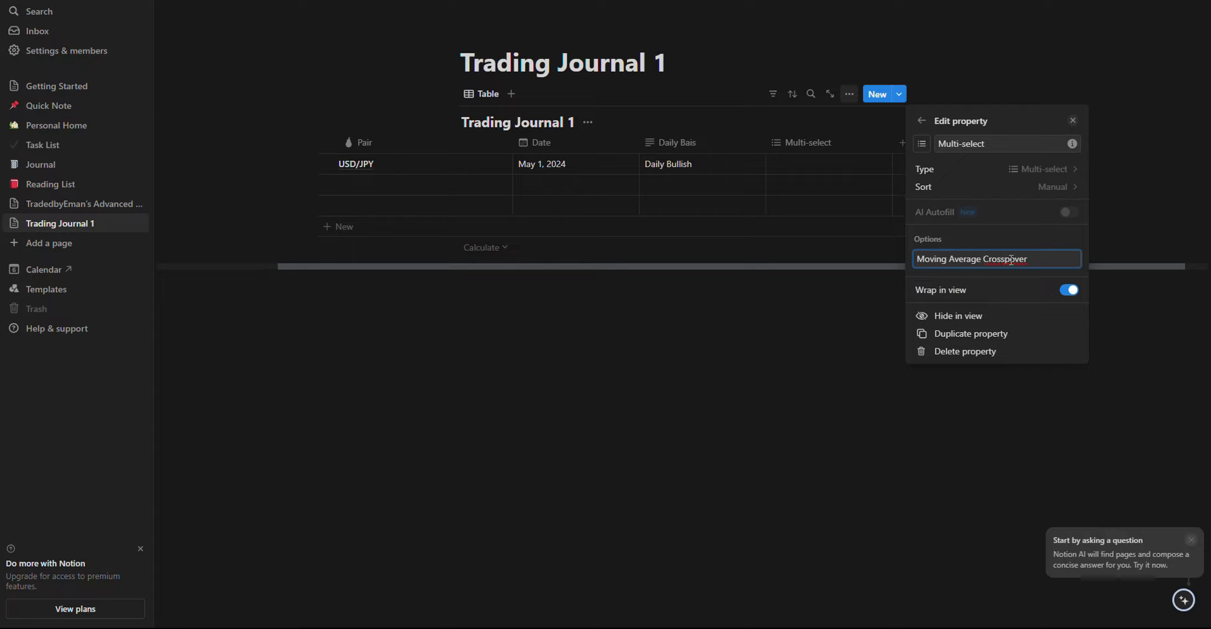
{"action": "key", "text": "Return"}
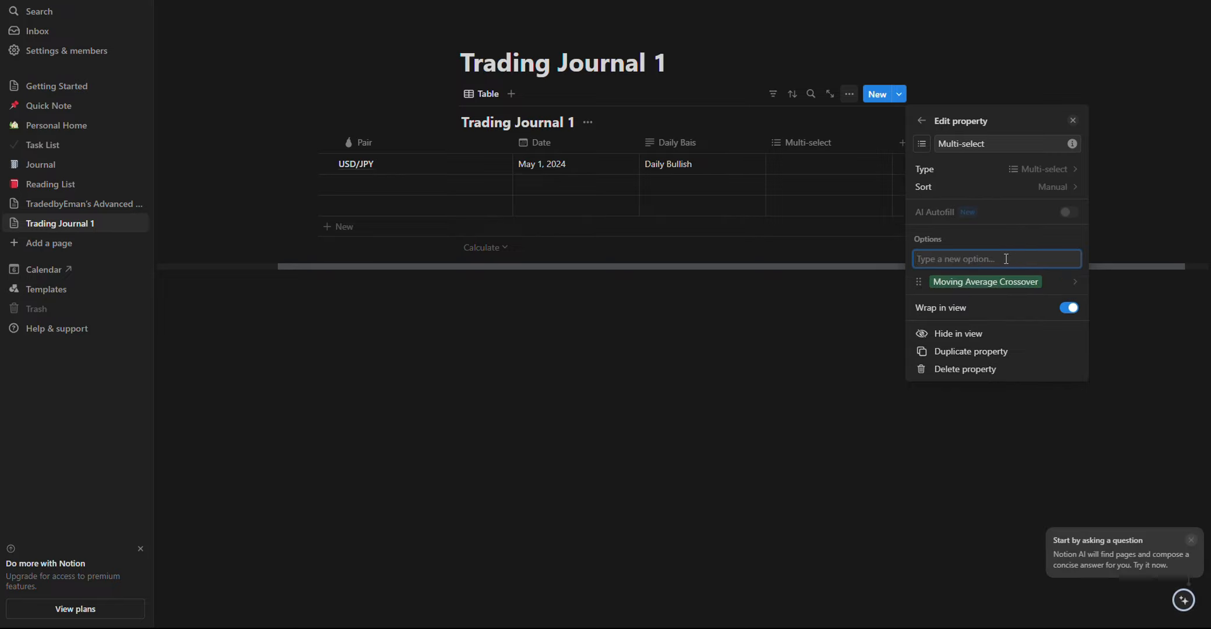
Add the options "CandleStick Patterns", "Fundemental Analysis" and "trendline bounce" to the Multi-select property
{"action": "type", "text": "Cand"}
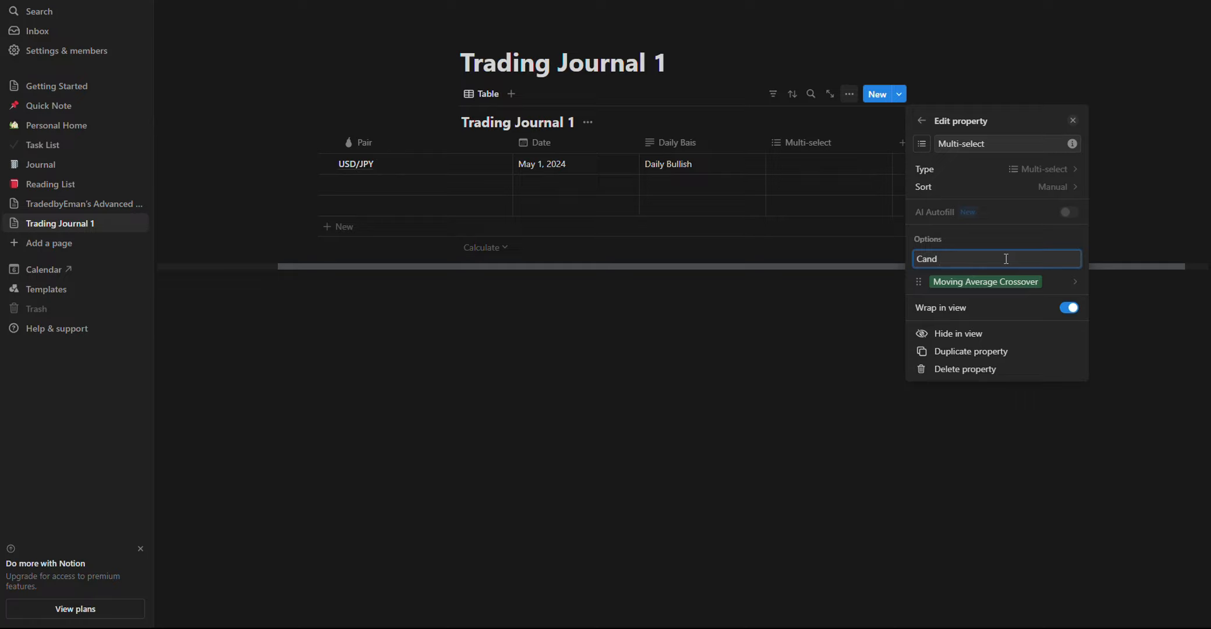
{"action": "type", "text": "leStick Patterns"}
{"action": "key", "text": "Return"}
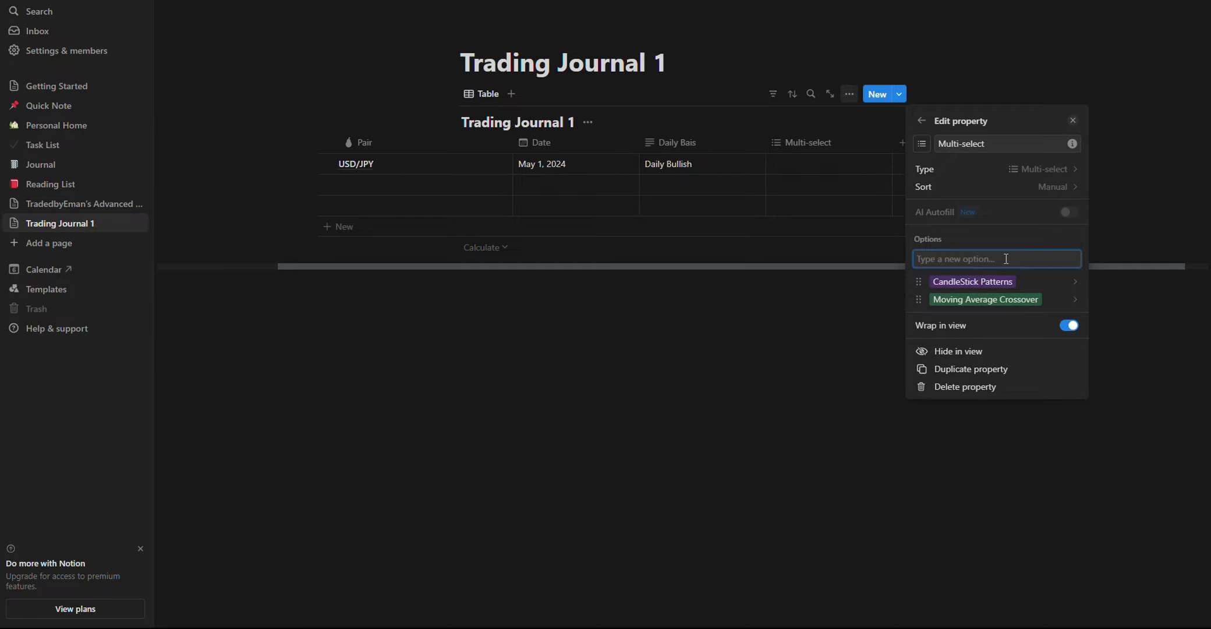
{"action": "type", "text": "Fundemental Analysis"}
{"action": "key", "text": "Return"}
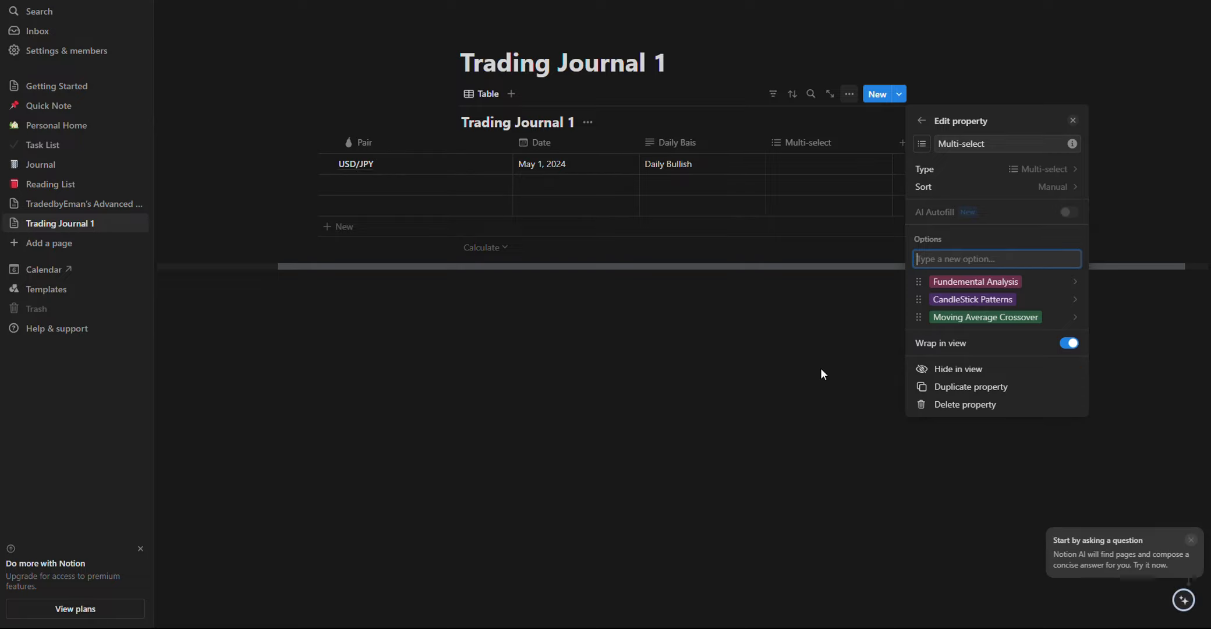
{"action": "type", "text": "trendline bounce"}
{"action": "key", "text": "Return"}
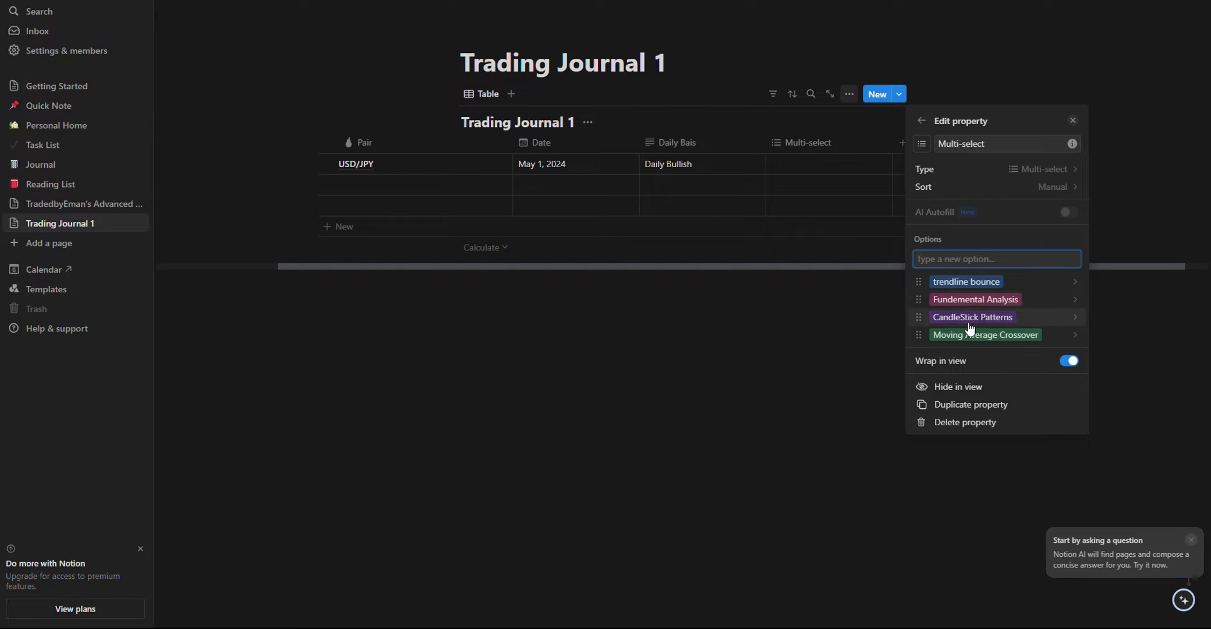
{"action": "left_click", "coordinate": [866, 309]}
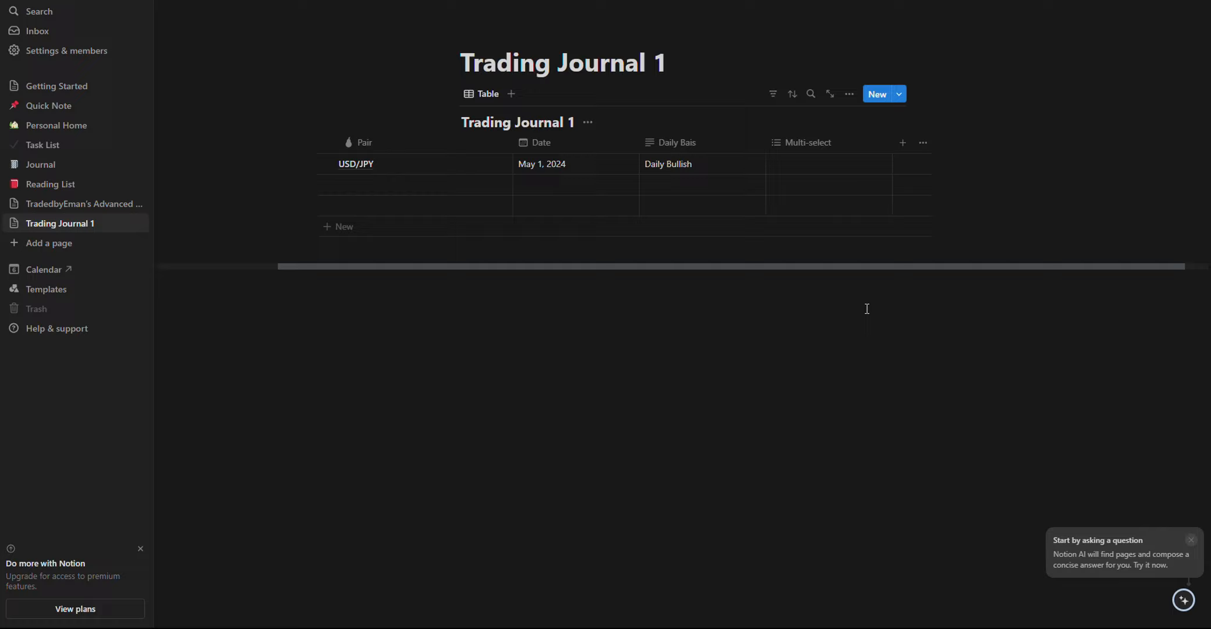
Tag the USD/JPY row with "trendline bounce" and "Fundemental Analysis" in the Multi-select column
{"action": "left_click", "coordinate": [791, 165]}
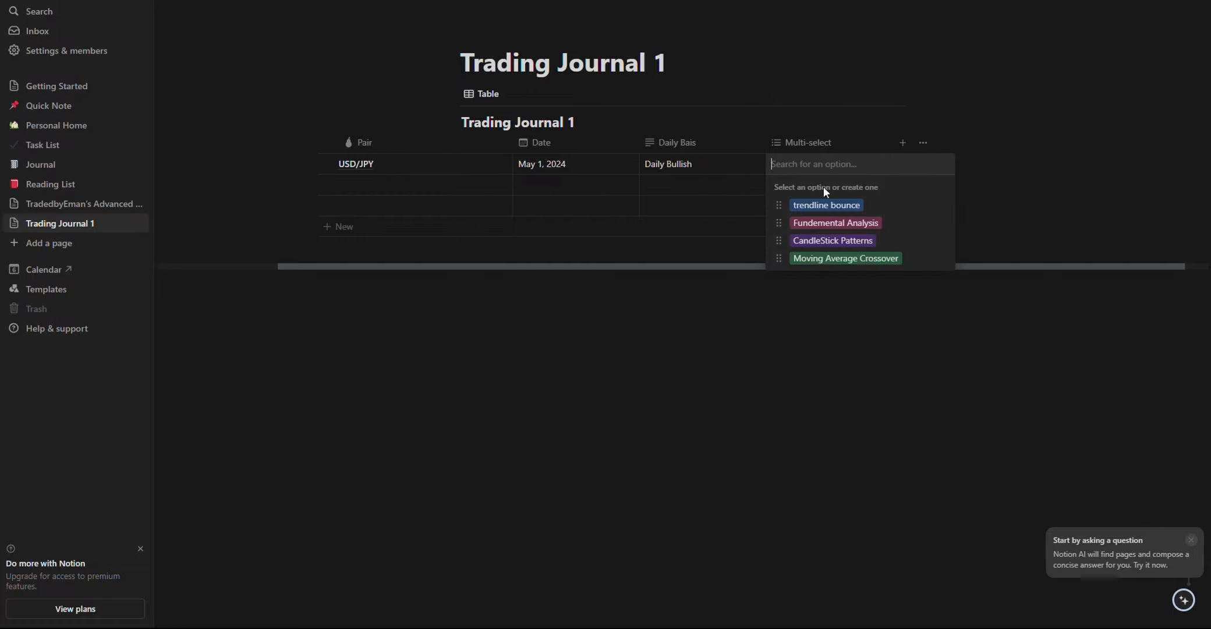
{"action": "left_click", "coordinate": [858, 208]}
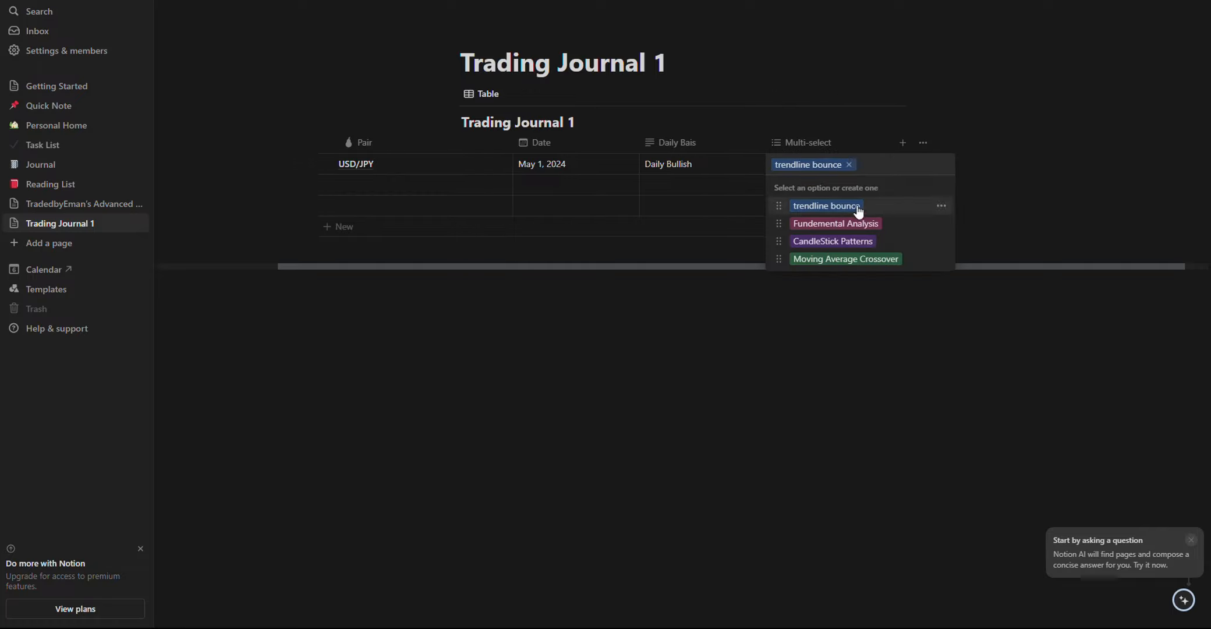
{"action": "left_click", "coordinate": [854, 224]}
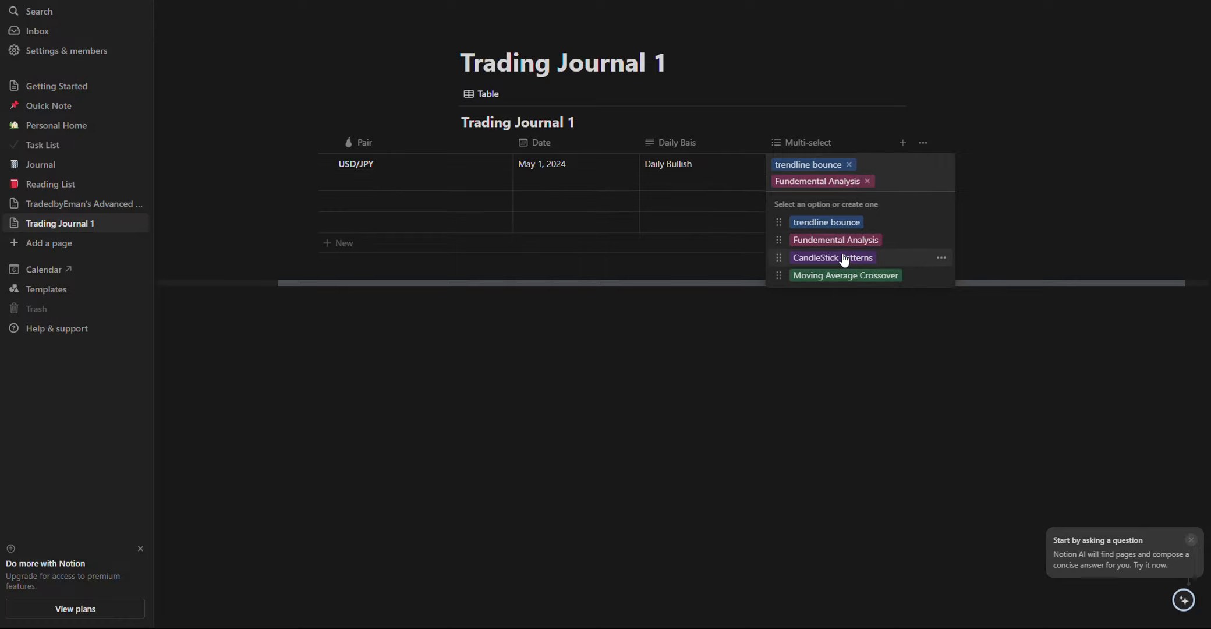
{"action": "left_click", "coordinate": [872, 354]}
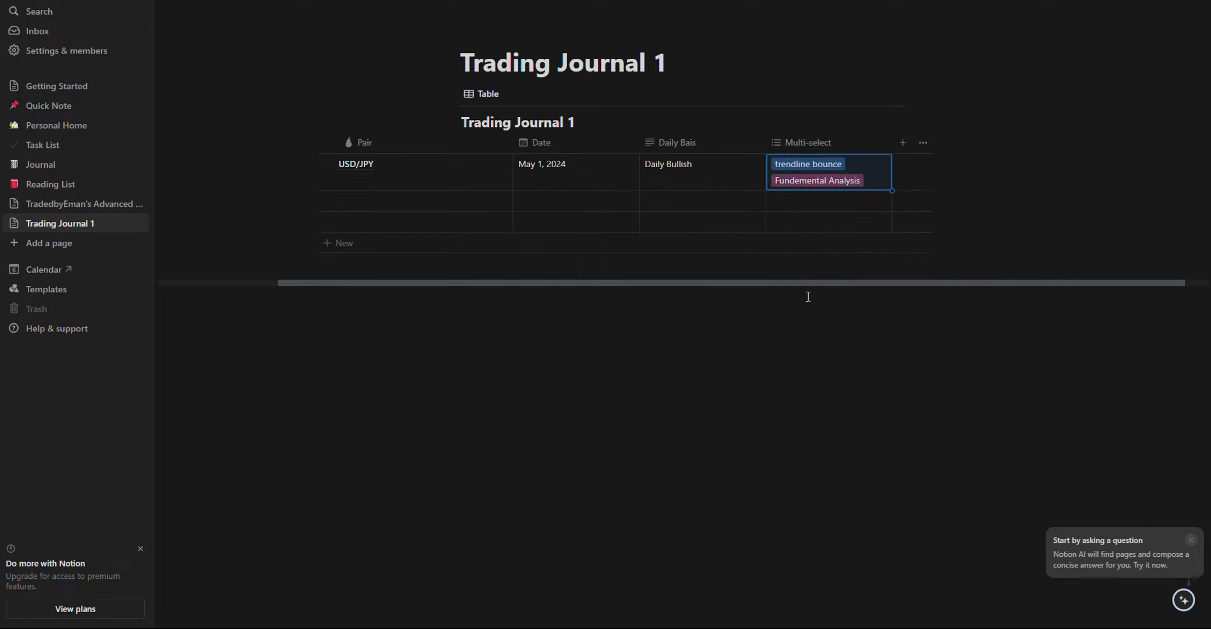
Add a Select property column after the Multi-select column
{"action": "left_click", "coordinate": [905, 143]}
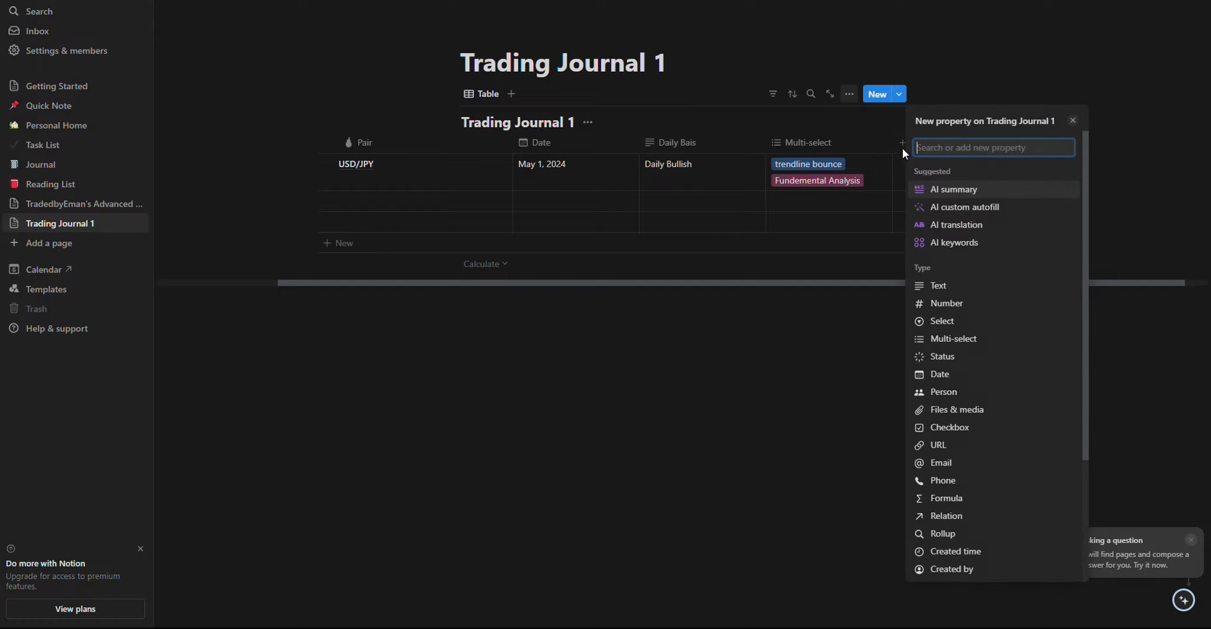
{"action": "left_click", "coordinate": [955, 323]}
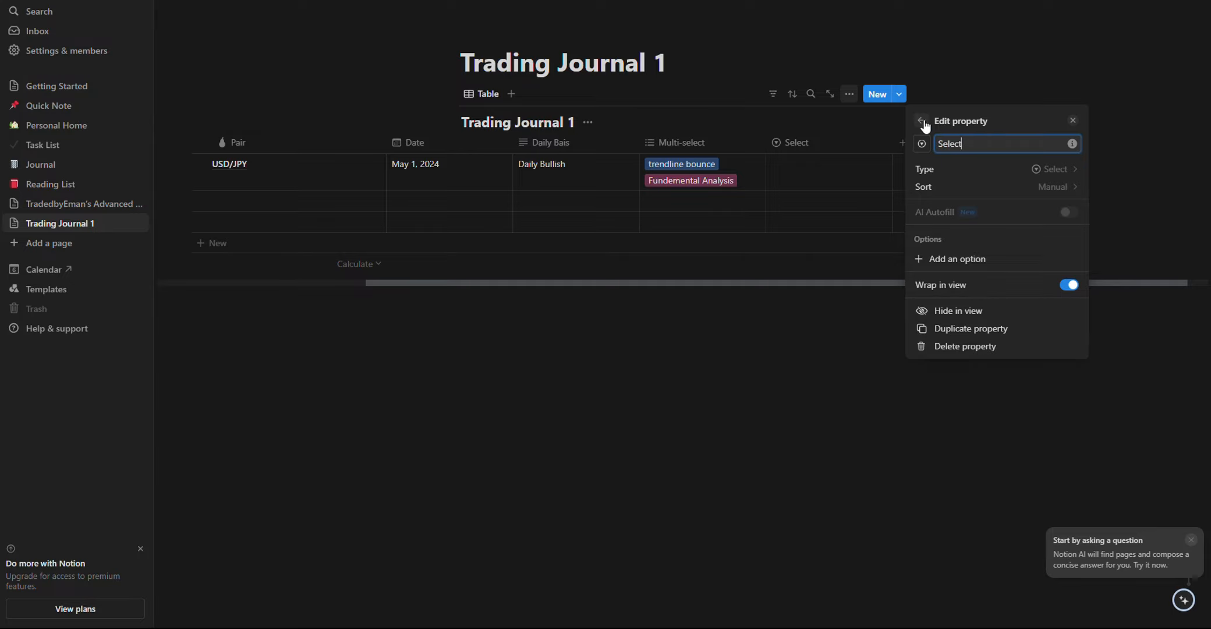
{"action": "left_click", "coordinate": [924, 122]}
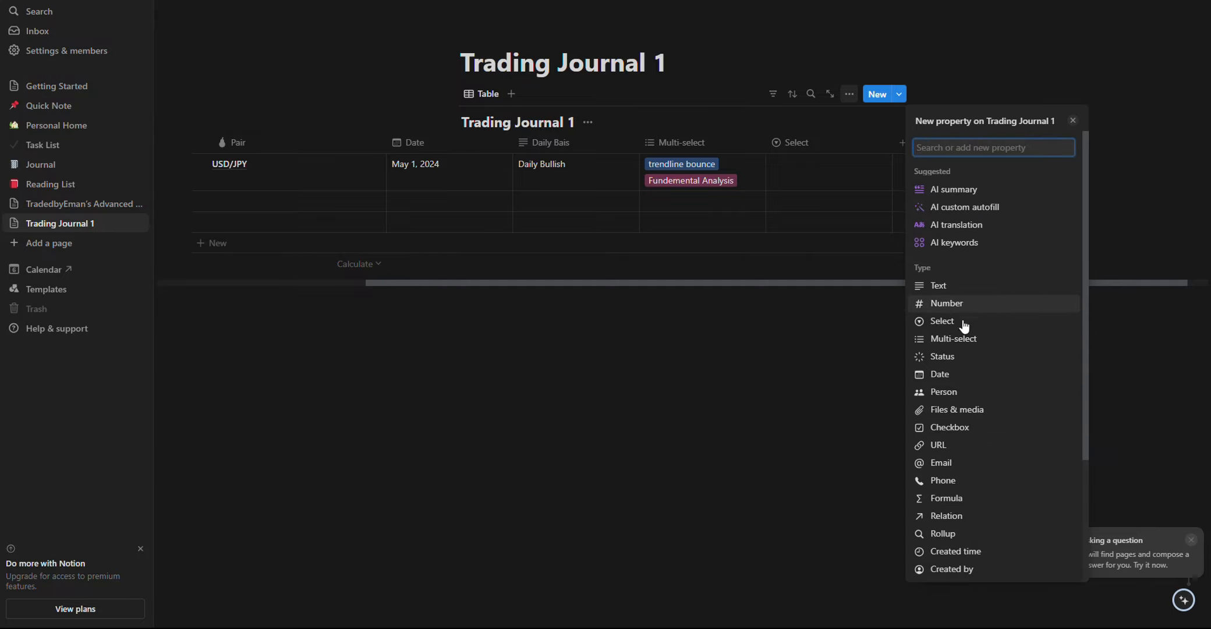
{"action": "left_click", "coordinate": [948, 325]}
{"action": "left_click", "coordinate": [1070, 121]}
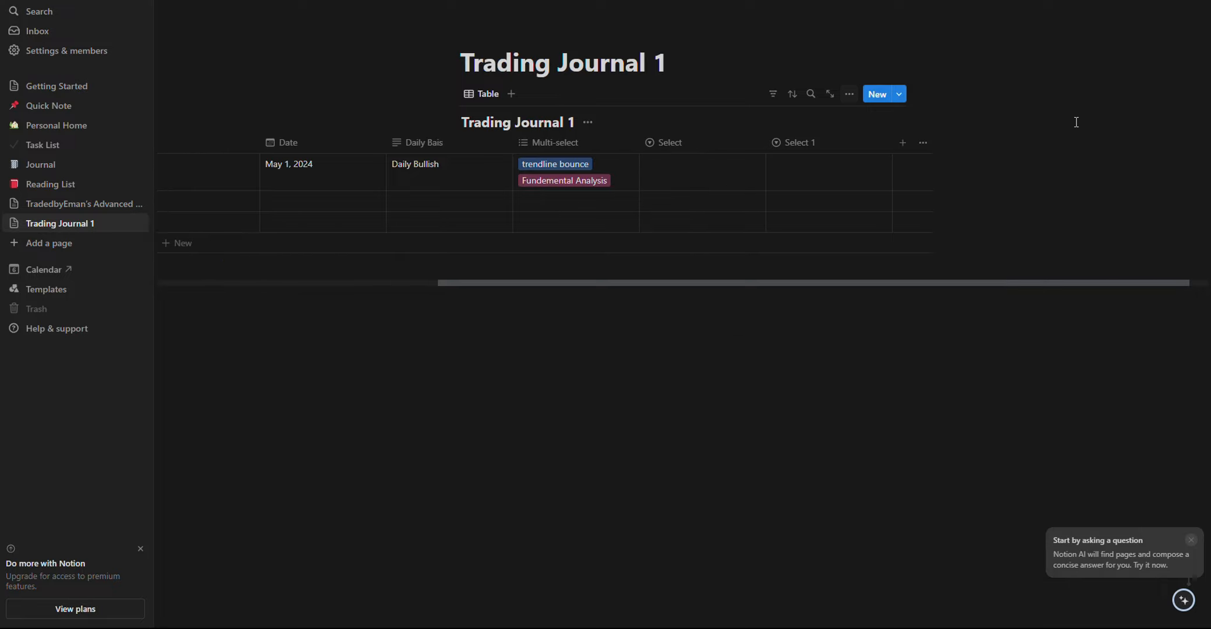
{"action": "left_click", "coordinate": [884, 144]}
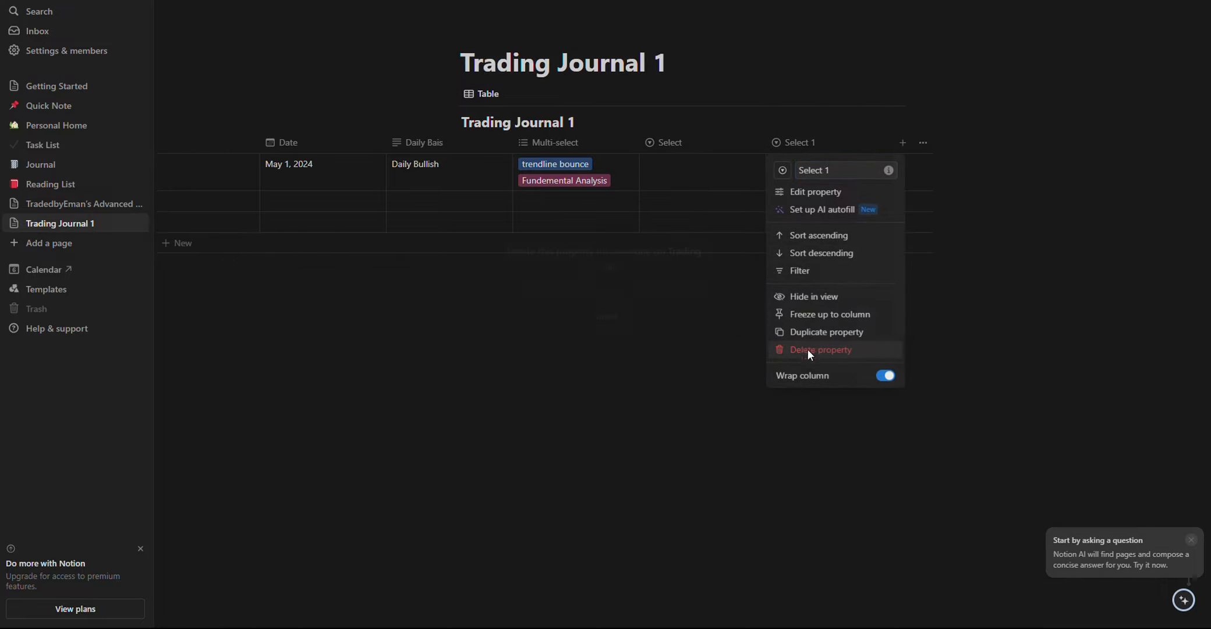
{"action": "left_click", "coordinate": [807, 349]}
{"action": "left_click", "coordinate": [641, 292]}
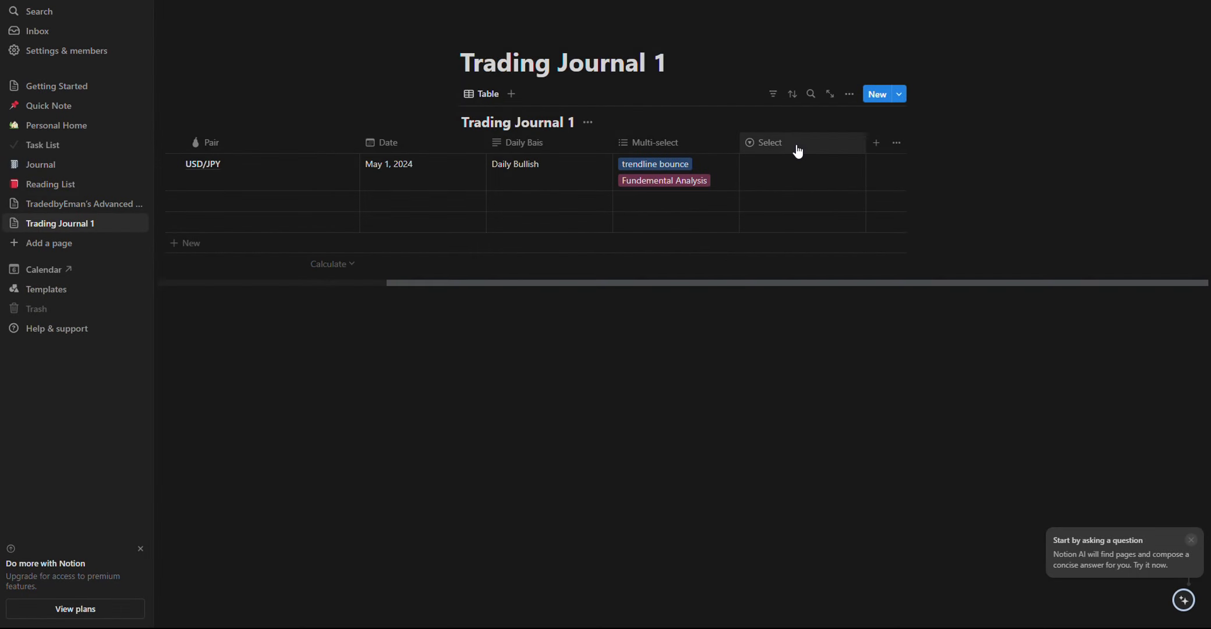
Add the options "Won" and "Loss" to the Select property
{"action": "left_click", "coordinate": [768, 143]}
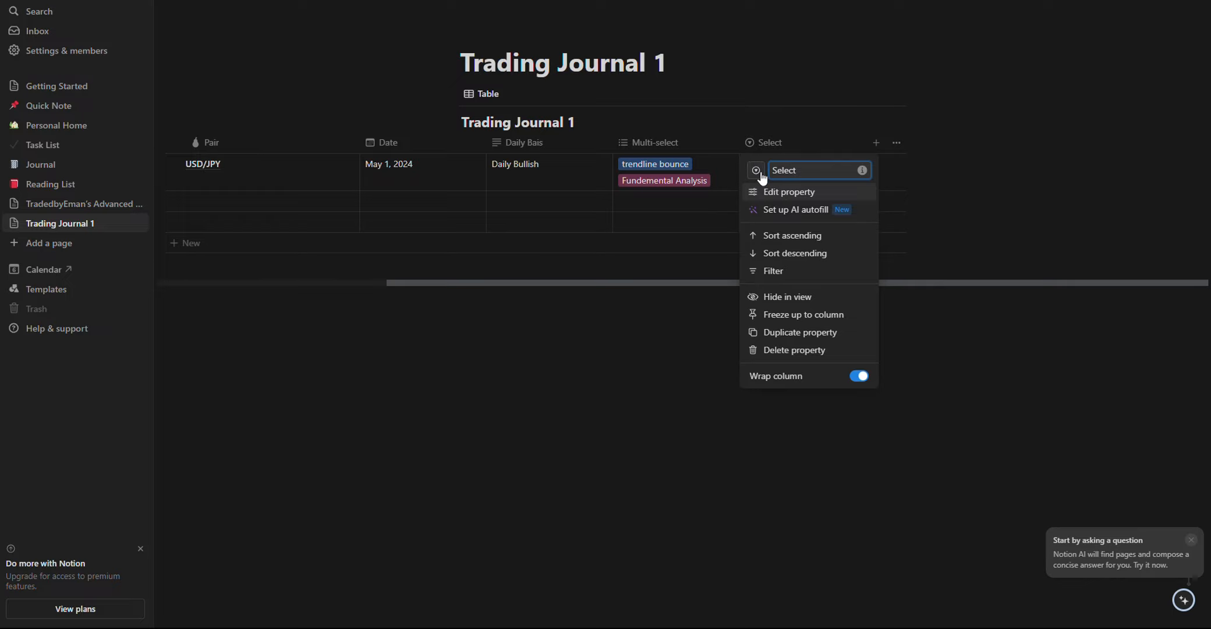
{"action": "left_click", "coordinate": [796, 192]}
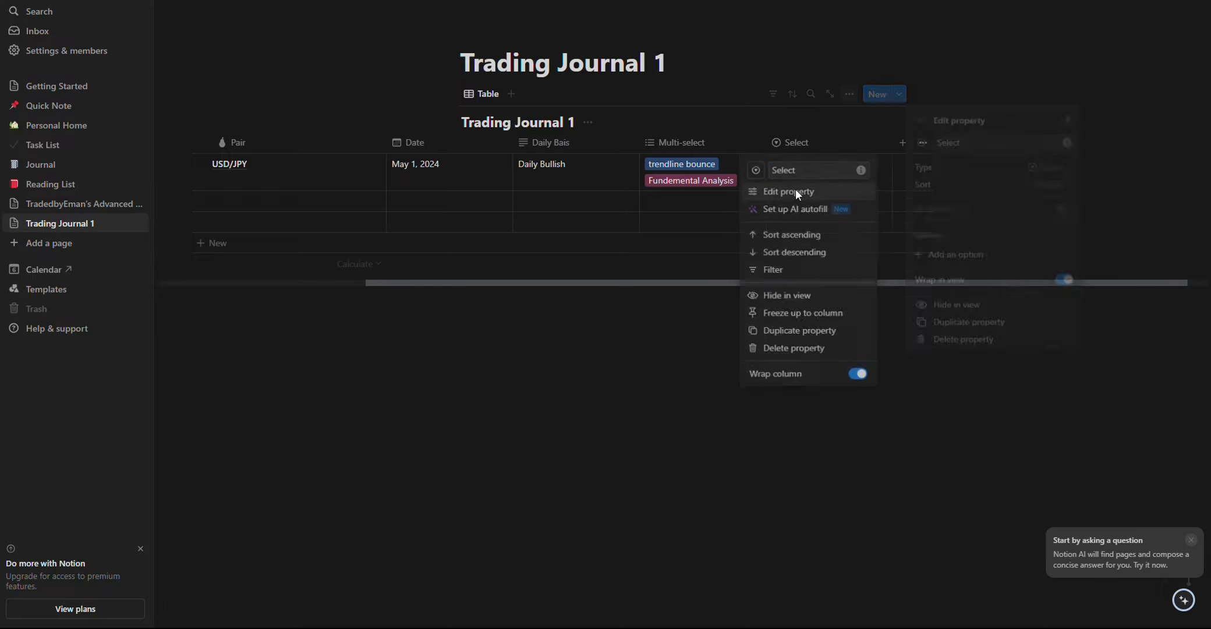
{"action": "left_click", "coordinate": [964, 254]}
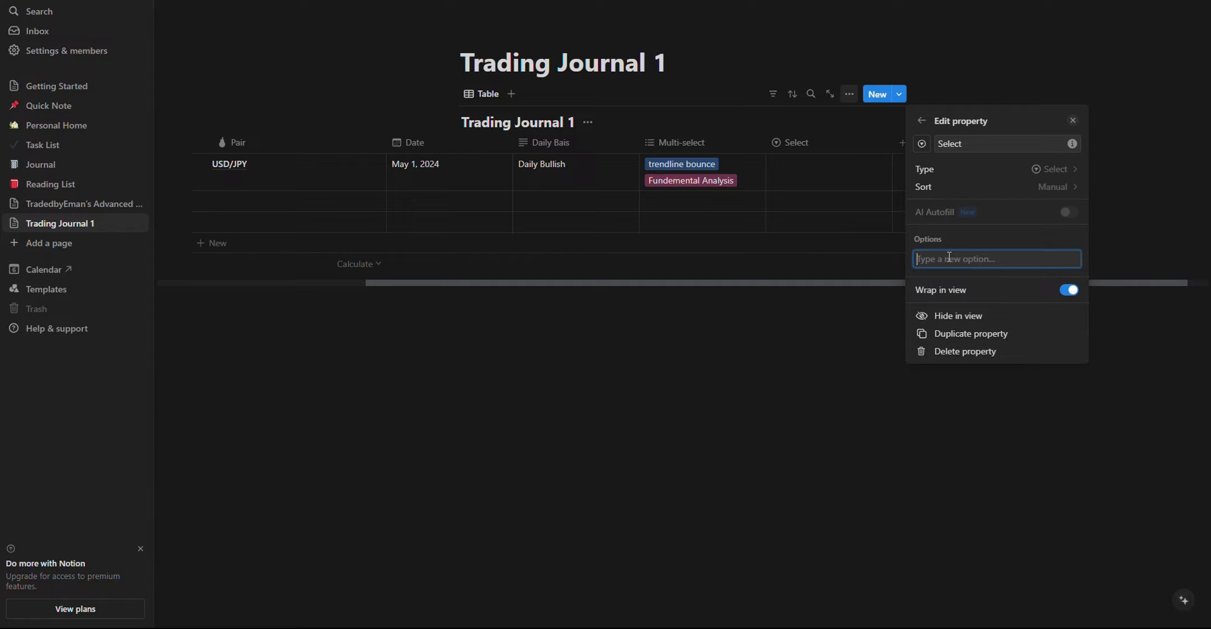
{"action": "type", "text": "Won"}
{"action": "key", "text": "Return"}
{"action": "type", "text": "Loss"}
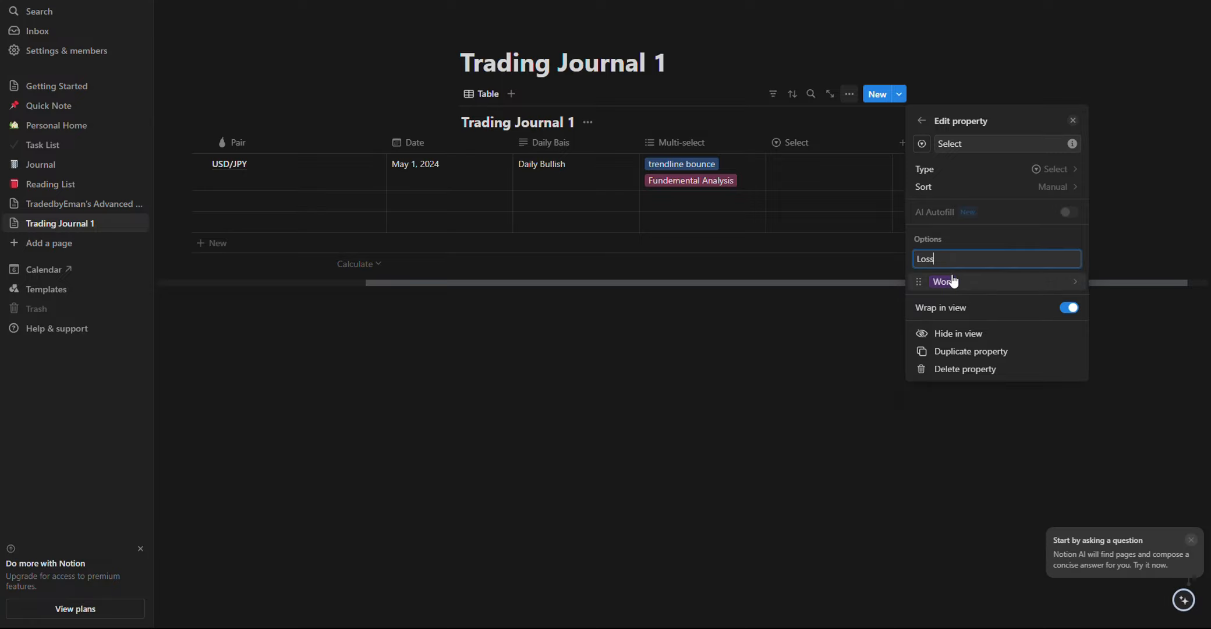
{"action": "key", "text": "Return"}
Rename the "Won" option to "Win" with the color green, and color the "Loss" option red
{"action": "left_click", "coordinate": [944, 299]}
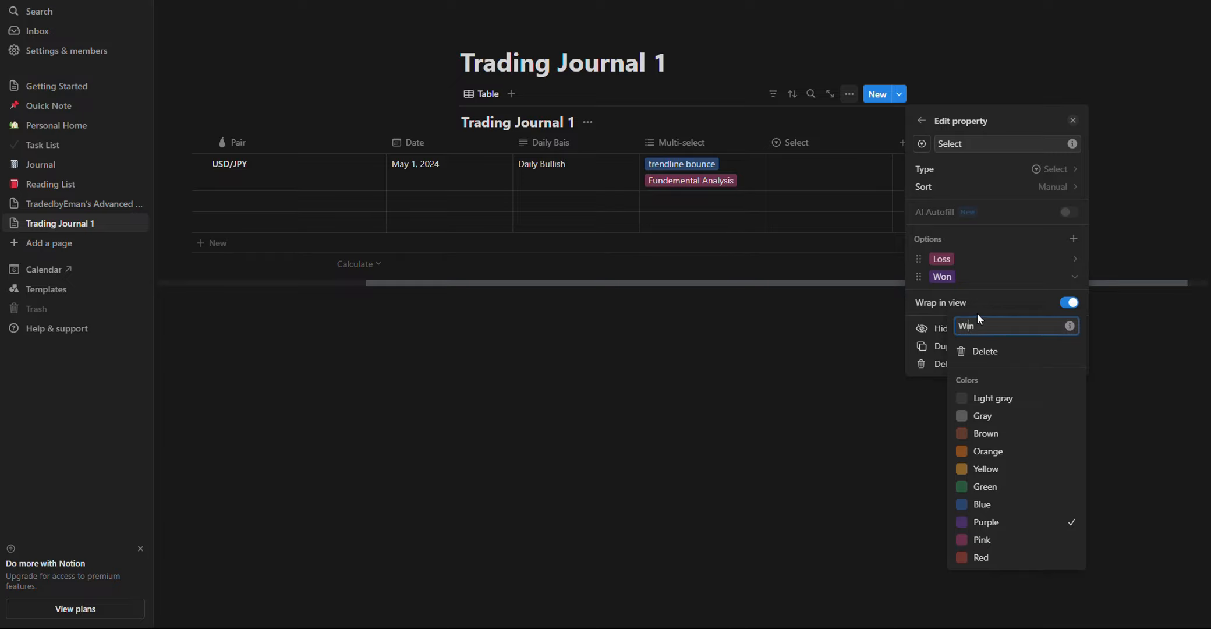
{"action": "type", "text": "i"}
{"action": "left_click", "coordinate": [999, 489]}
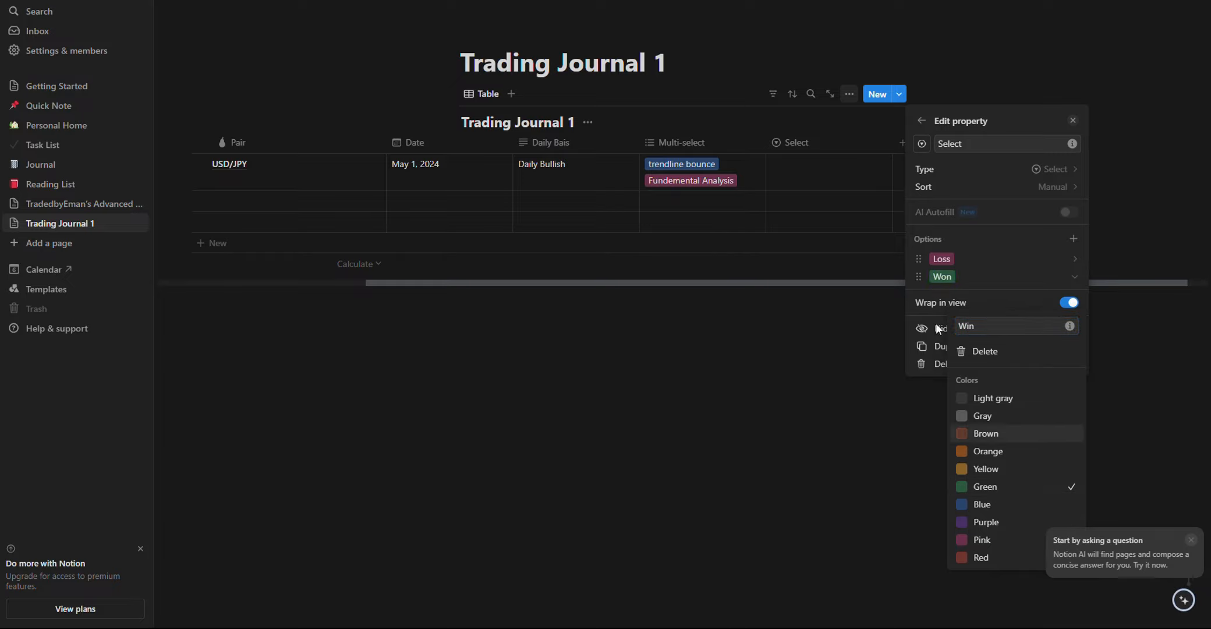
{"action": "left_click", "coordinate": [947, 257]}
{"action": "left_click", "coordinate": [945, 262]}
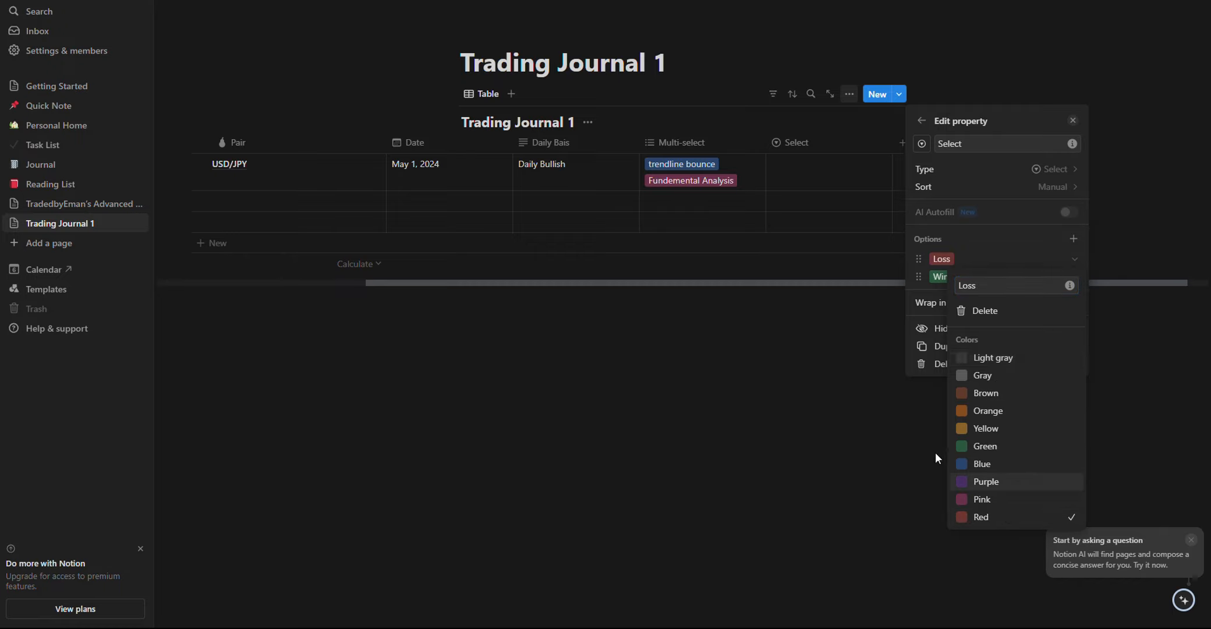
{"action": "left_click", "coordinate": [917, 457]}
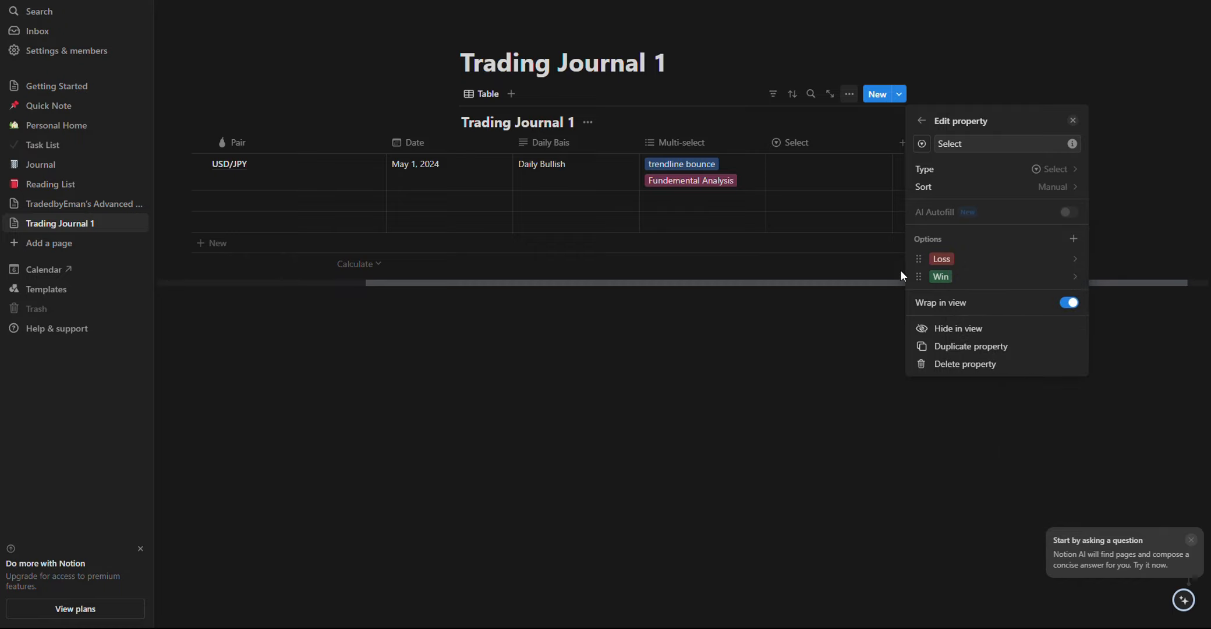
Rename the Select property to "Outcome"
{"action": "double_click", "coordinate": [967, 143]}
{"action": "key", "text": "BackSpace"}
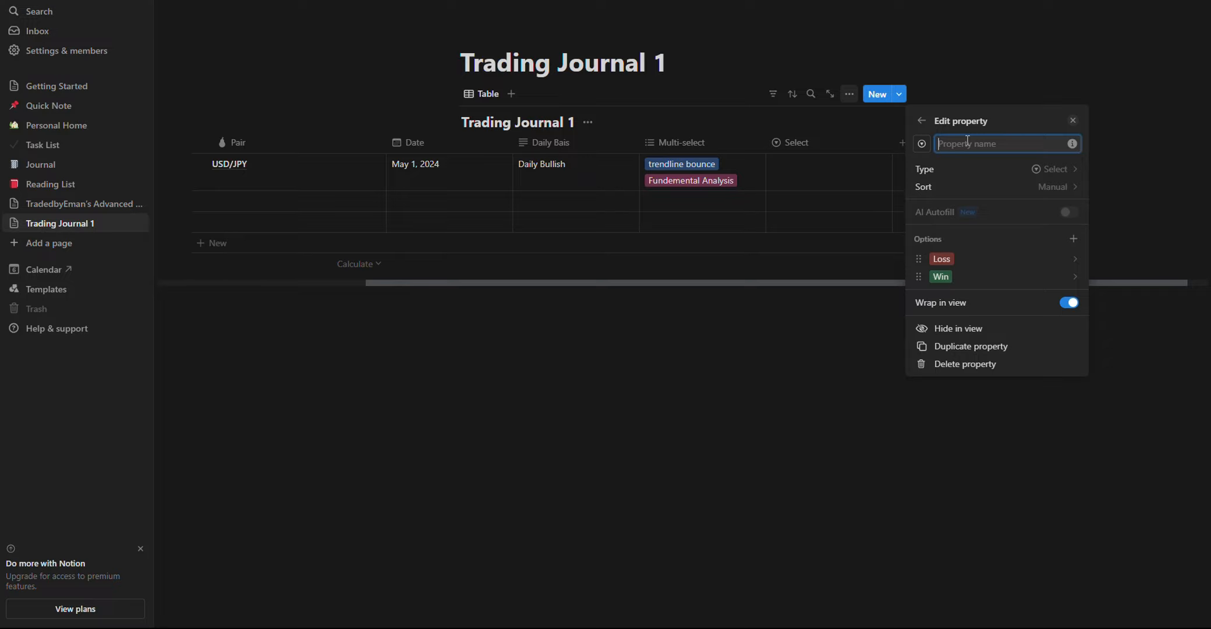
{"action": "type", "text": "Outcome"}
{"action": "left_click", "coordinate": [822, 378]}
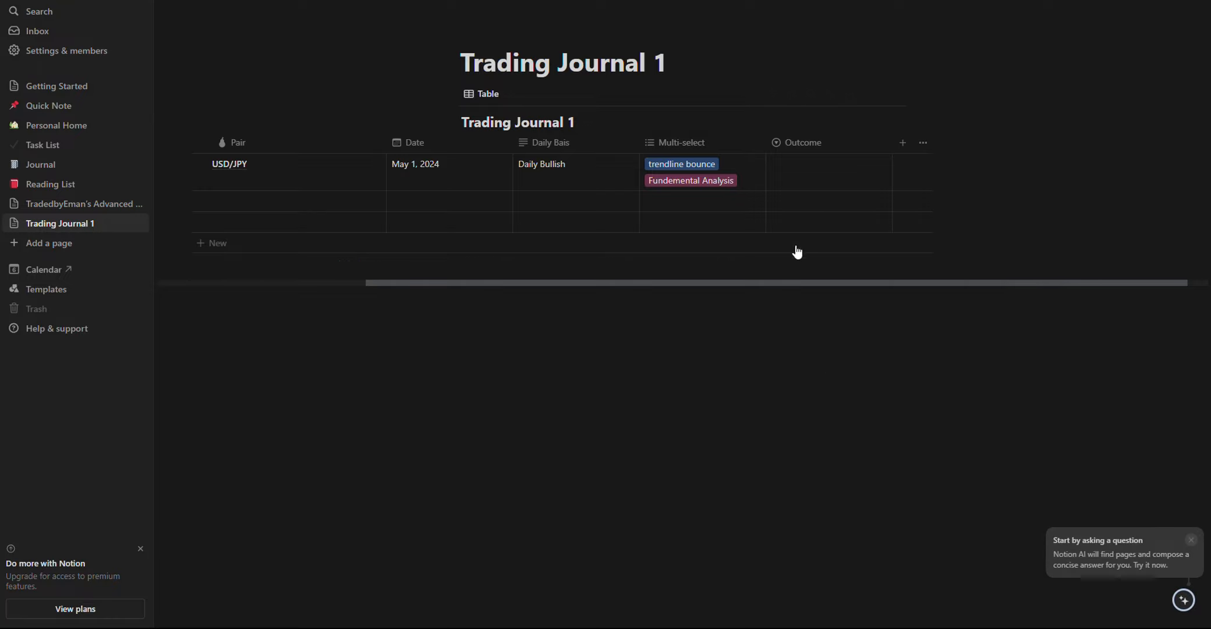
Set the outcome of the USD/JPY row to "Win"
{"action": "left_click", "coordinate": [780, 182]}
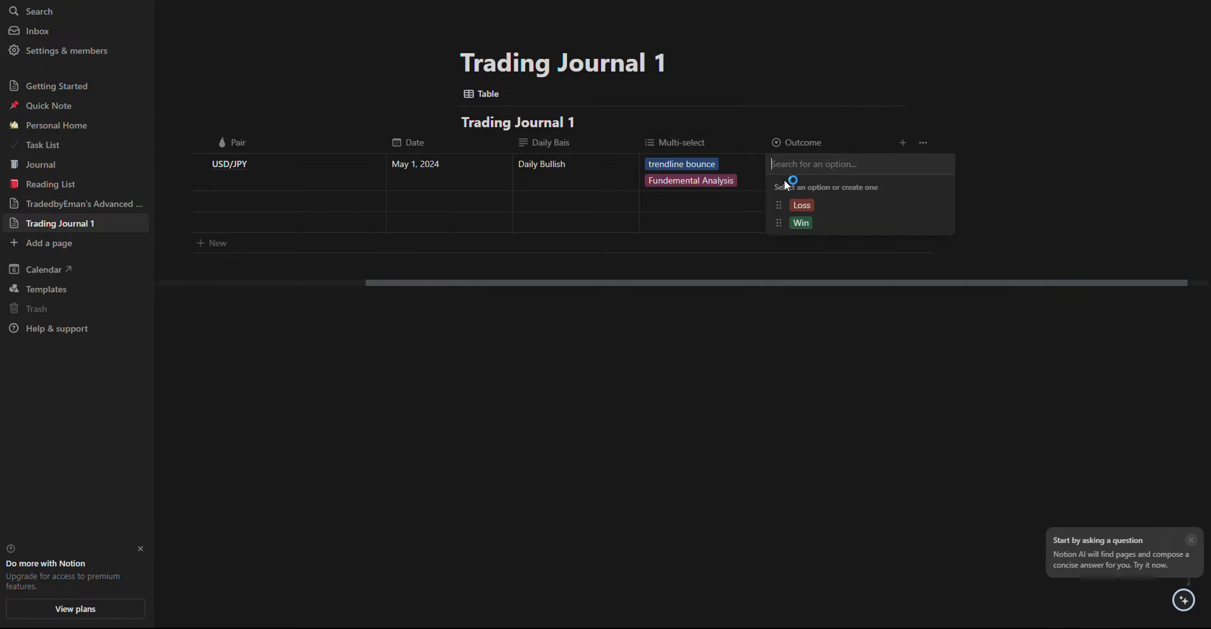
{"action": "left_click", "coordinate": [806, 224]}
{"action": "left_click", "coordinate": [1053, 169]}
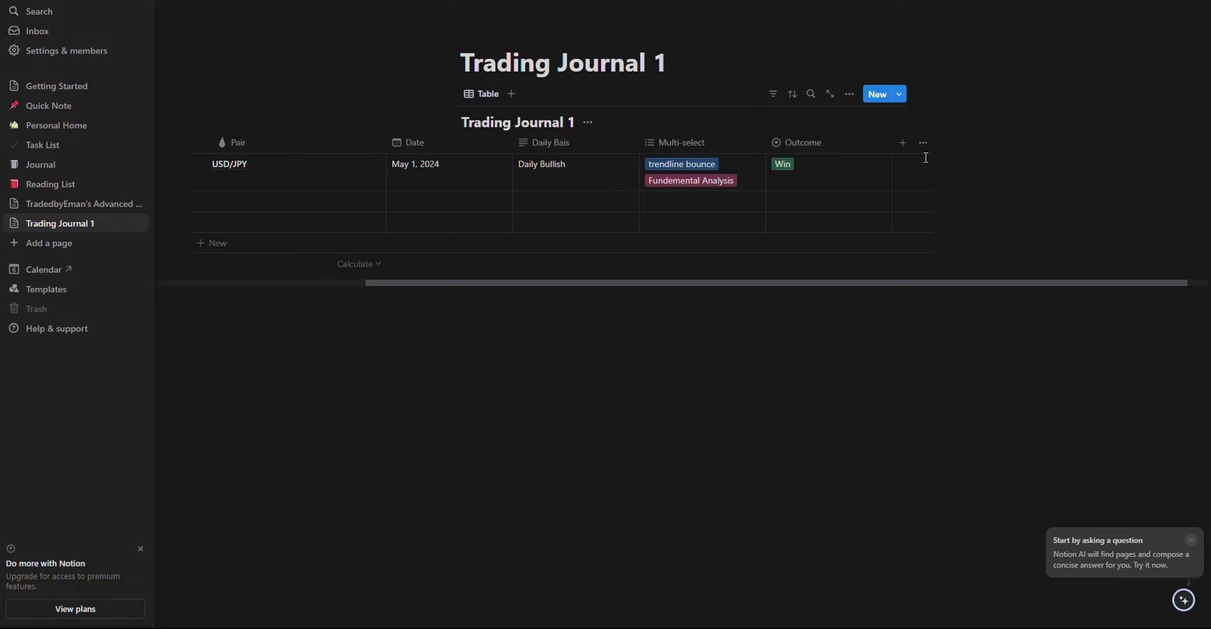
Add a Number property column named "P&L" after Outcome, using the plain Number format
{"action": "left_click", "coordinate": [903, 143]}
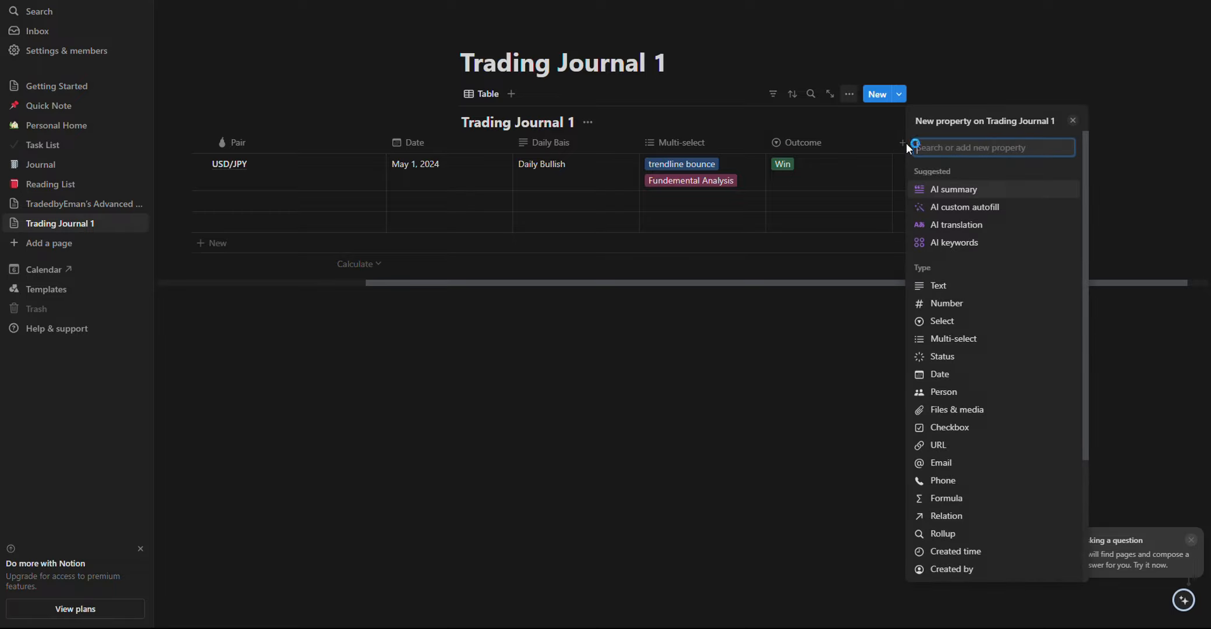
{"action": "left_click", "coordinate": [963, 301]}
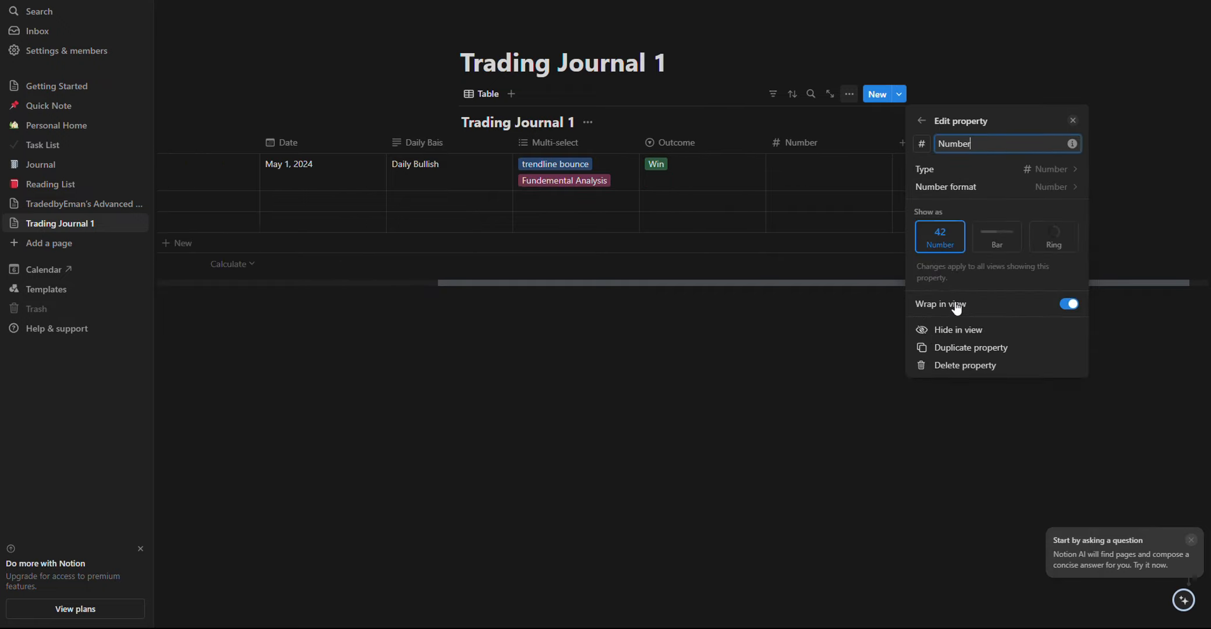
{"action": "double_click", "coordinate": [959, 148]}
{"action": "key", "text": "BackSpace"}
{"action": "type", "text": "P&L"}
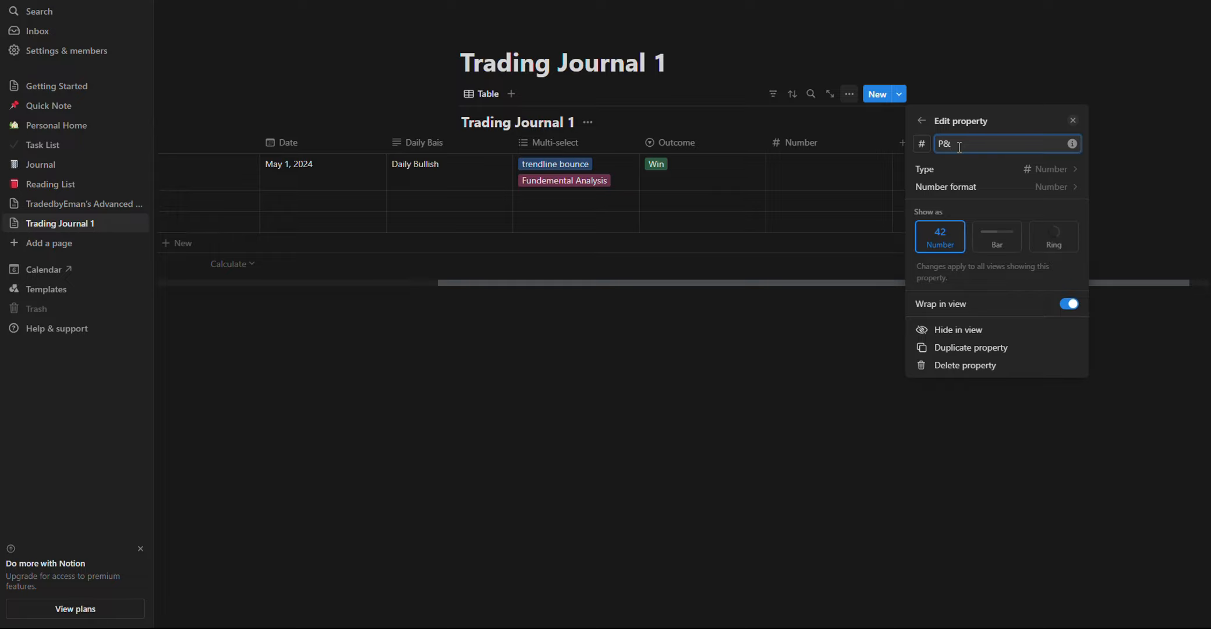
{"action": "left_click", "coordinate": [1041, 172]}
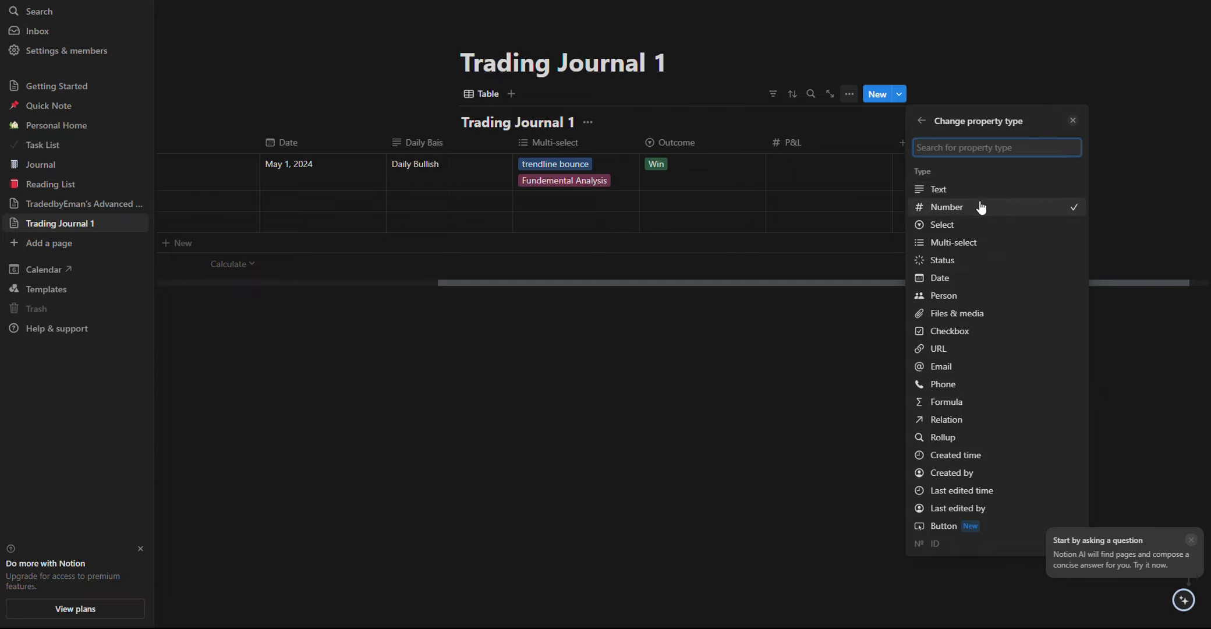
{"action": "left_click", "coordinate": [922, 128]}
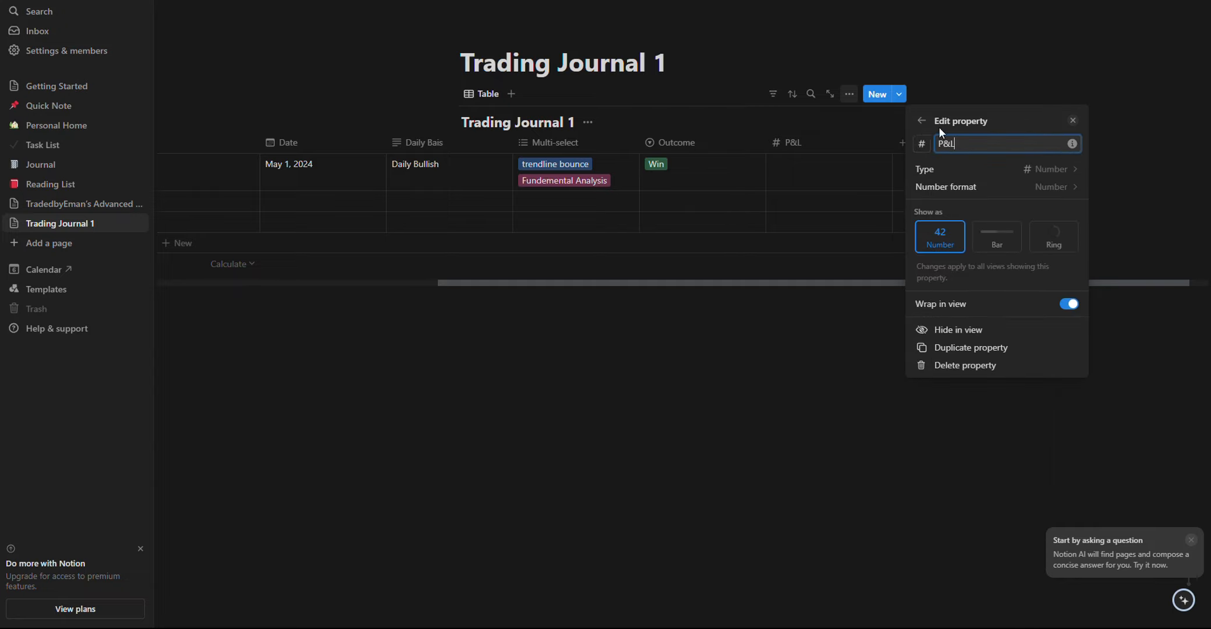
{"action": "left_click", "coordinate": [1041, 188]}
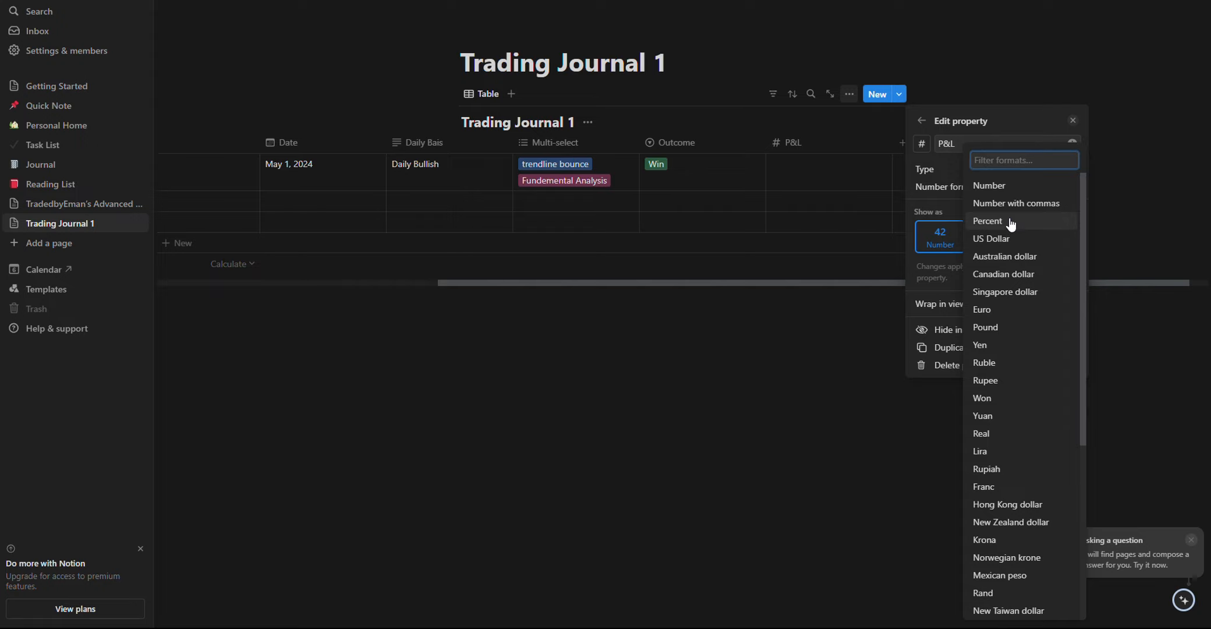
{"action": "left_click", "coordinate": [1004, 186]}
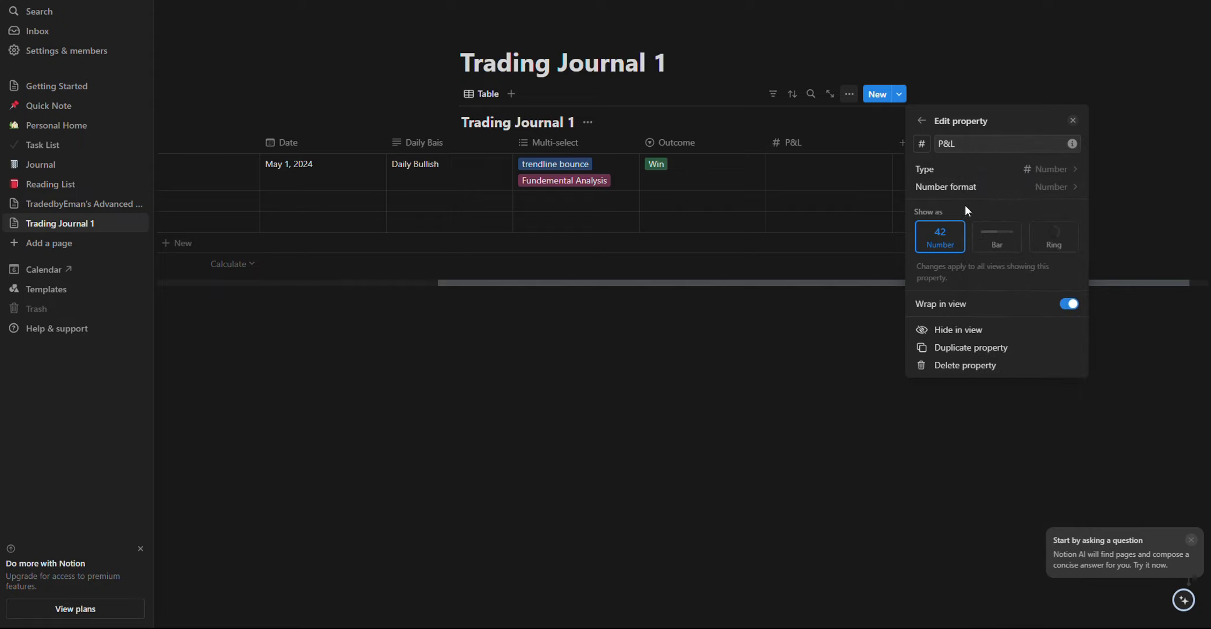
{"action": "left_click", "coordinate": [880, 377]}
Enter 20 as the P&L value of the USD/JPY row
{"action": "left_click", "coordinate": [796, 177]}
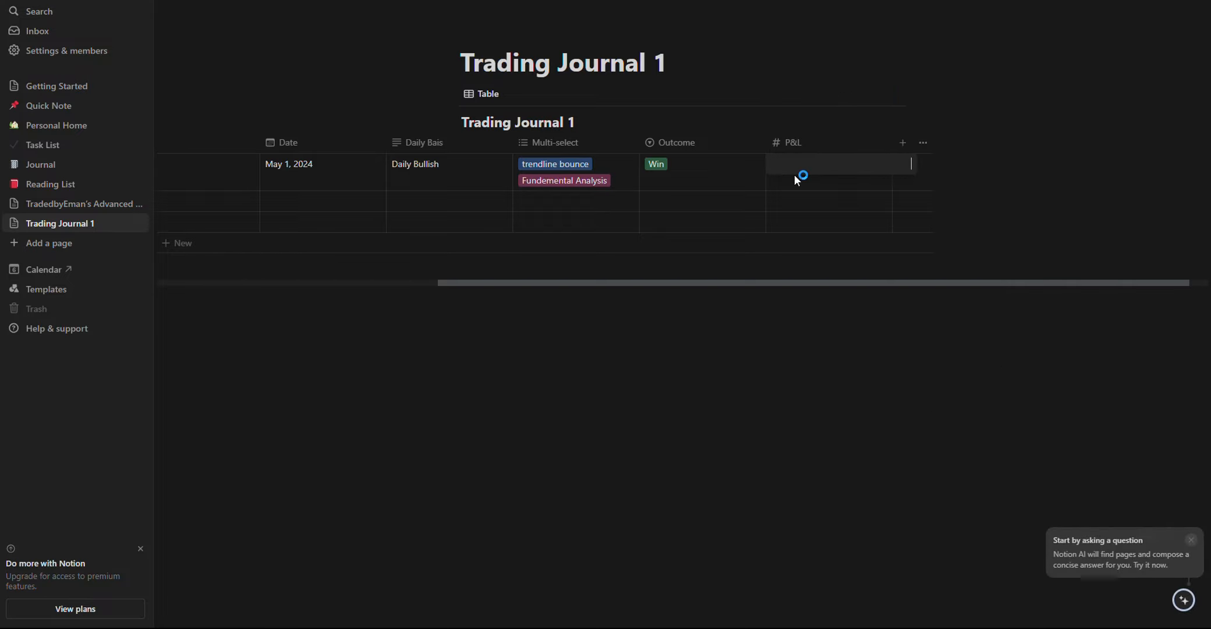
{"action": "type", "text": "20"}
{"action": "key", "text": "Return"}
Change the number format of the P&L property to US Dollar
{"action": "left_click", "coordinate": [839, 142]}
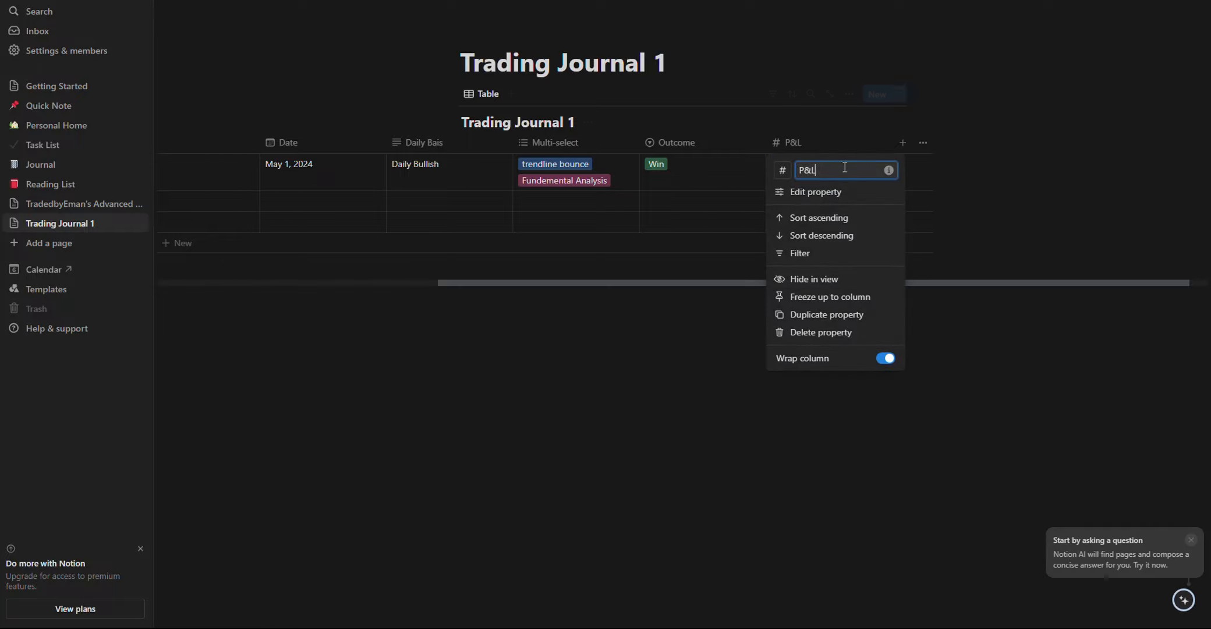
{"action": "left_click", "coordinate": [823, 193]}
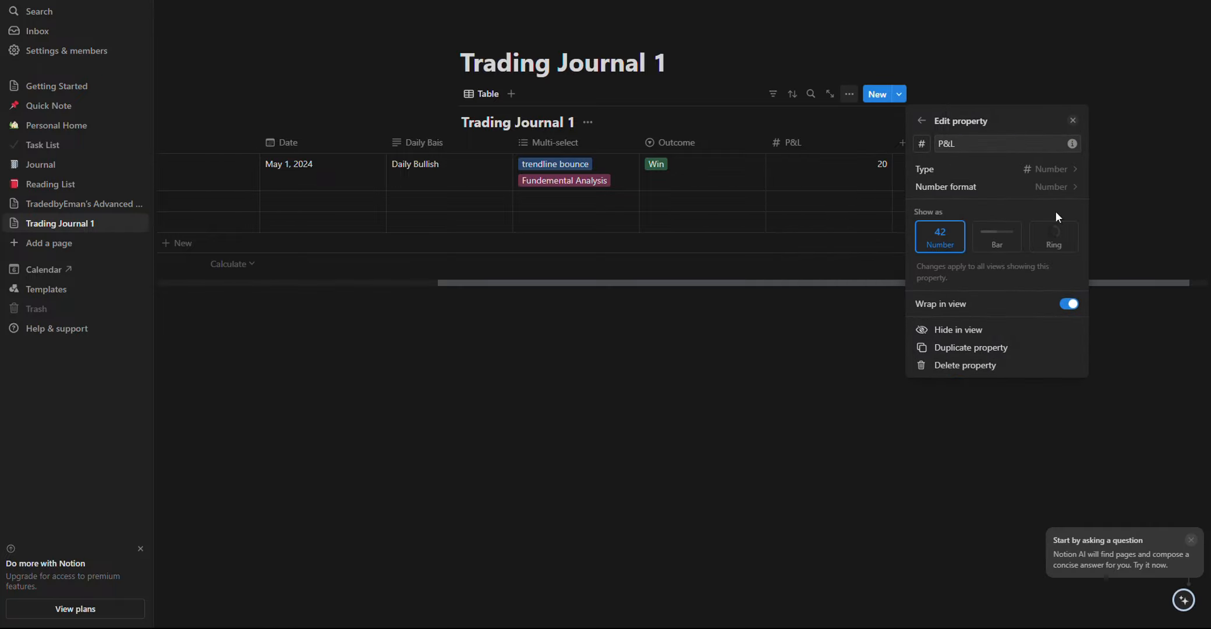
{"action": "left_click", "coordinate": [1044, 194]}
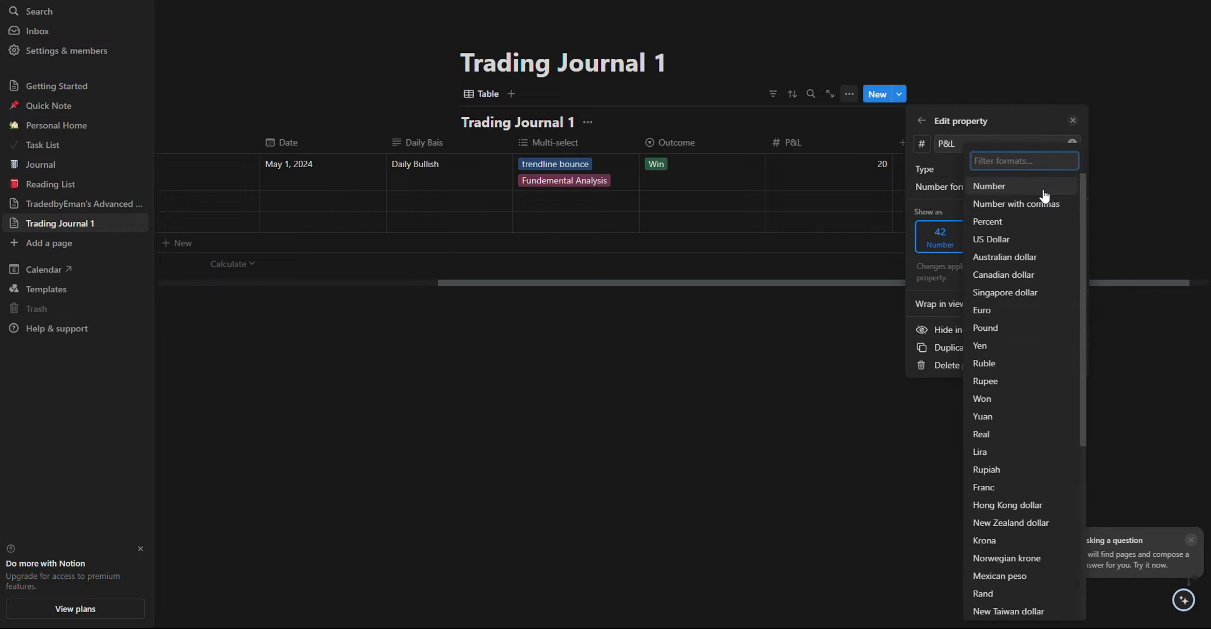
{"action": "left_click", "coordinate": [1025, 240]}
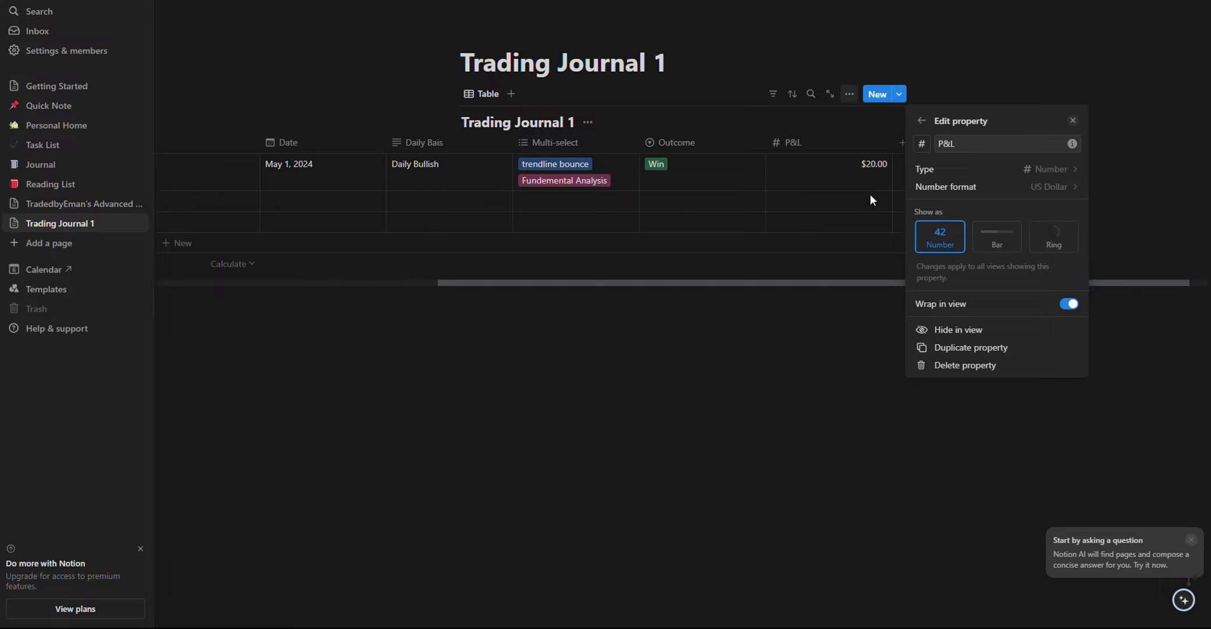
{"action": "left_click", "coordinate": [850, 348]}
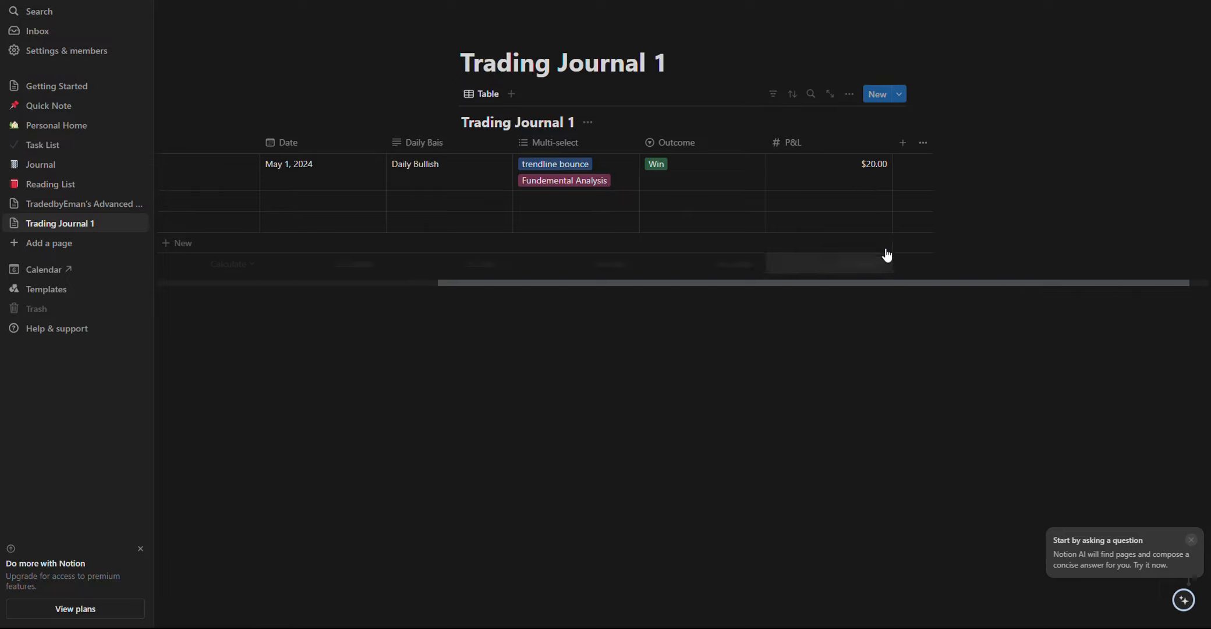
Try a negative P&L of -$20.00 in the USD/JPY row and restore it to $20.00
{"action": "left_click", "coordinate": [868, 171]}
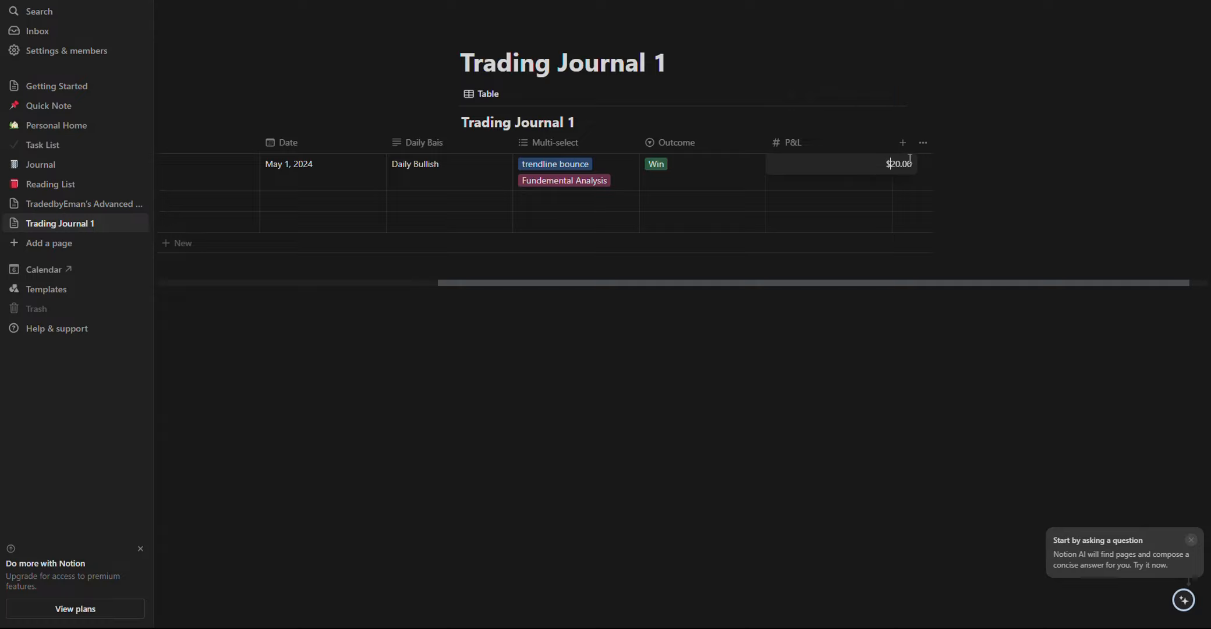
{"action": "key", "text": "BackSpace"}
{"action": "type", "text": "-"}
{"action": "key", "text": "Return"}
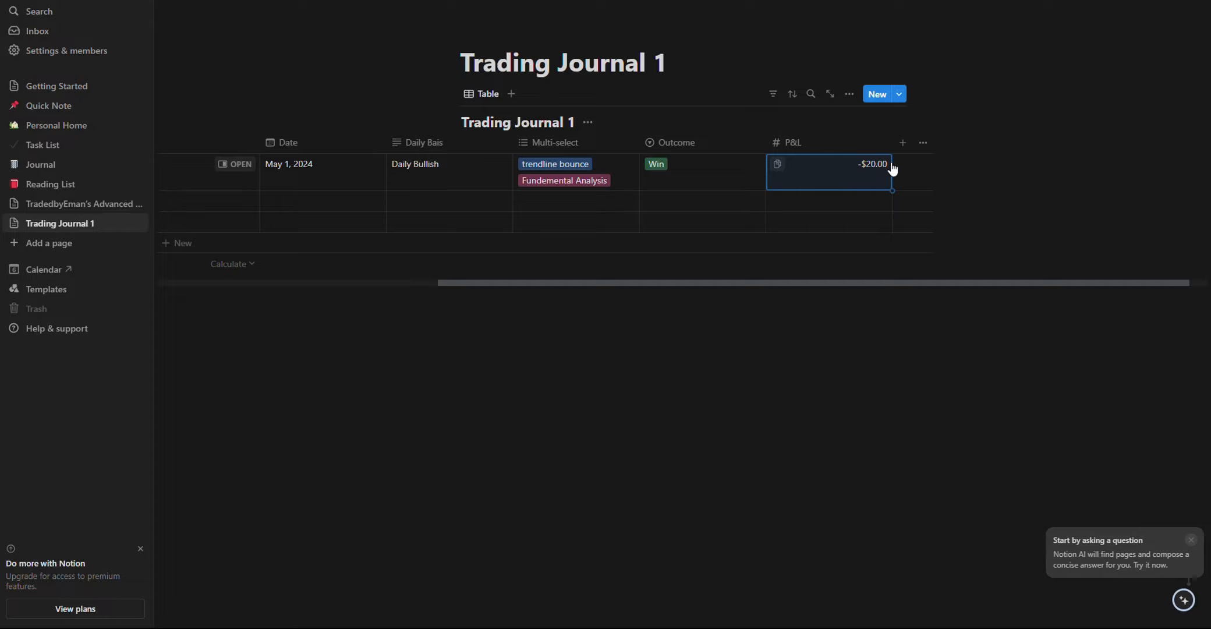
{"action": "left_click", "coordinate": [871, 170]}
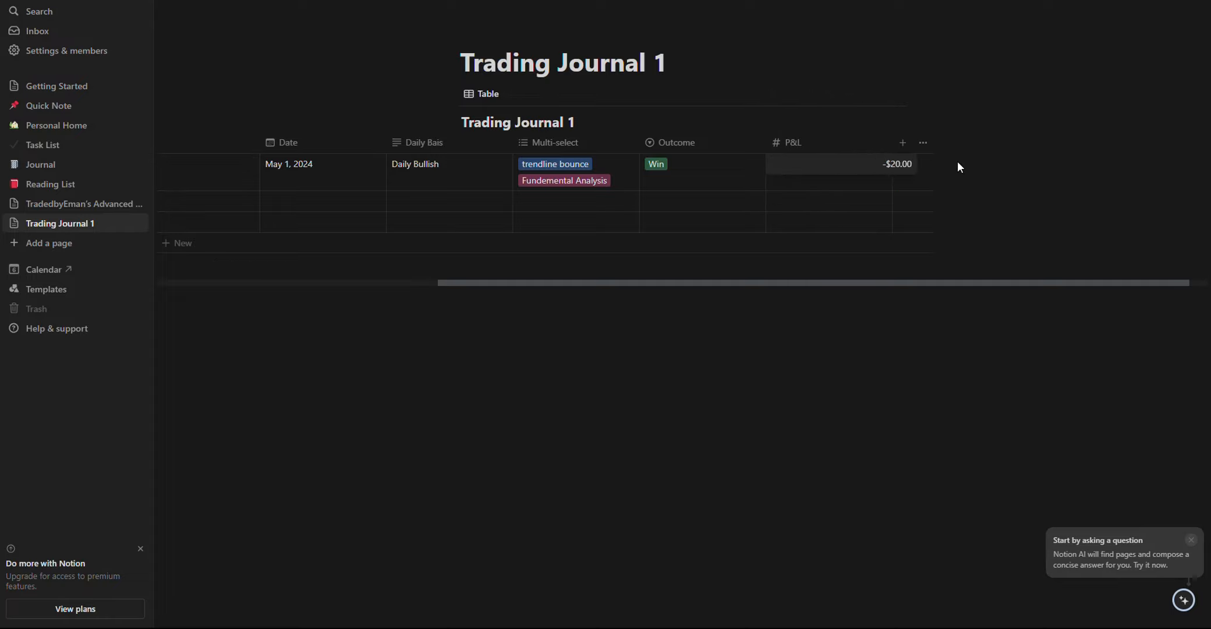
{"action": "key", "text": "BackSpace"}
{"action": "left_click", "coordinate": [931, 177]}
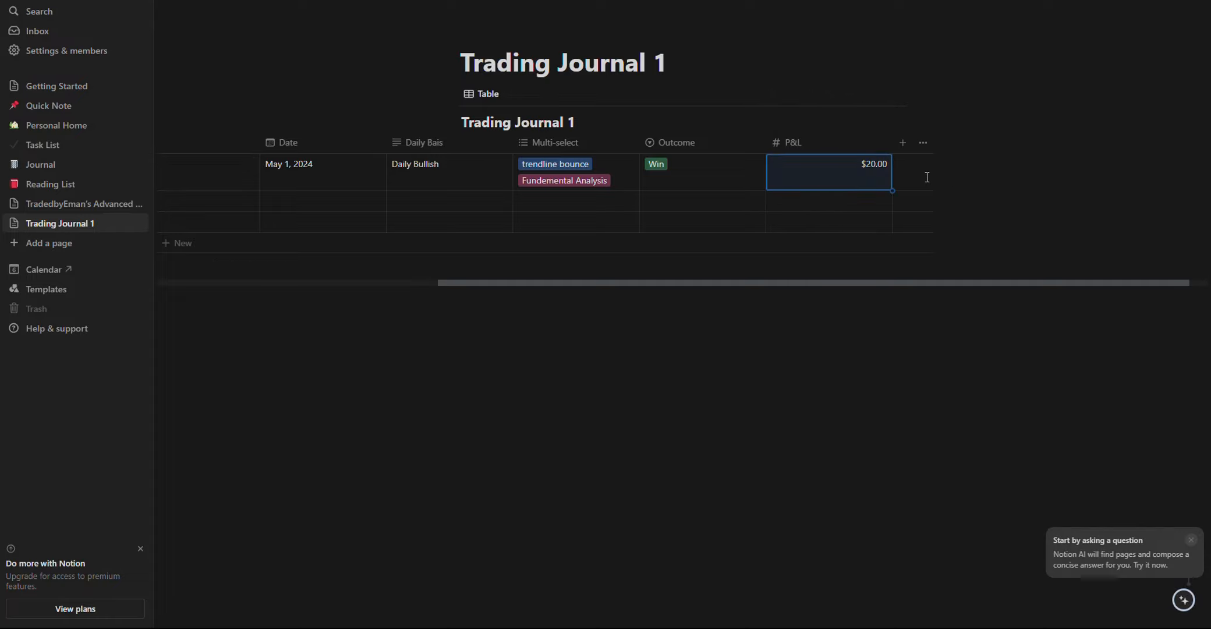
Add a URL-type property named "URL" to the table after P&L
{"action": "left_click", "coordinate": [903, 144]}
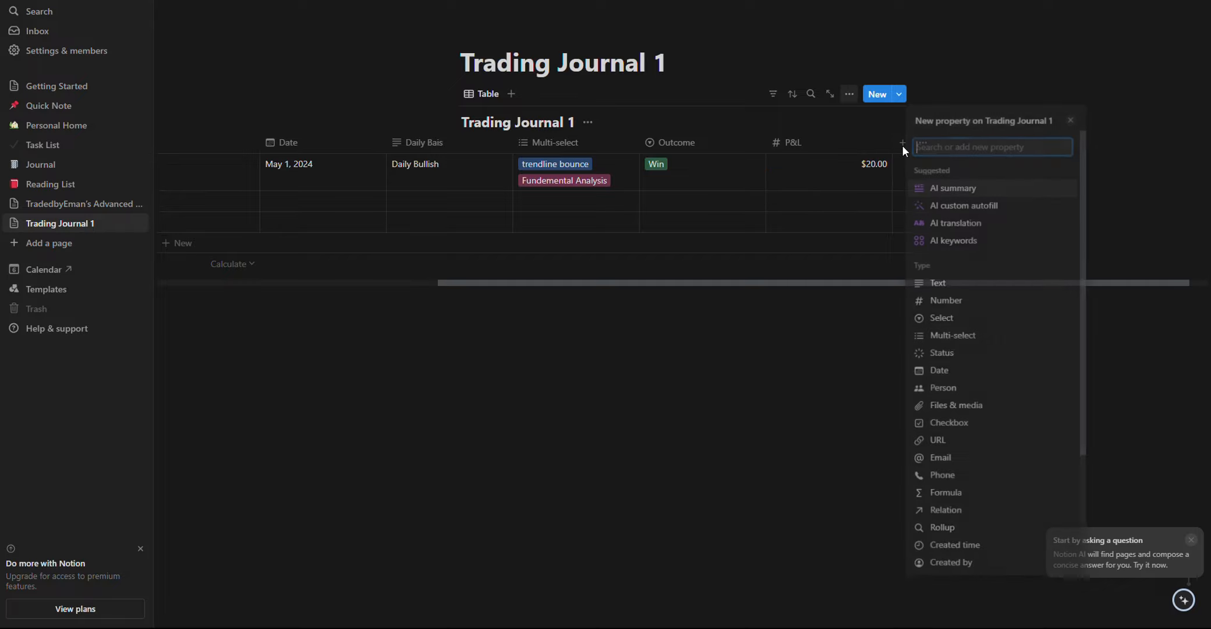
{"action": "type", "text": "url"}
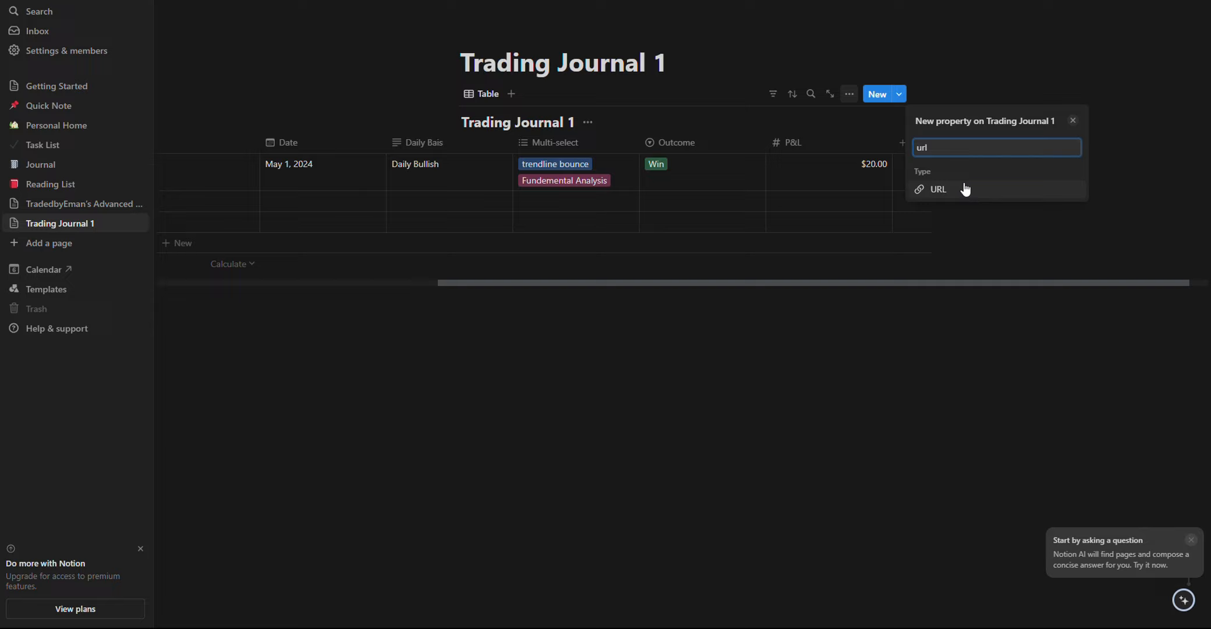
{"action": "left_click", "coordinate": [965, 188]}
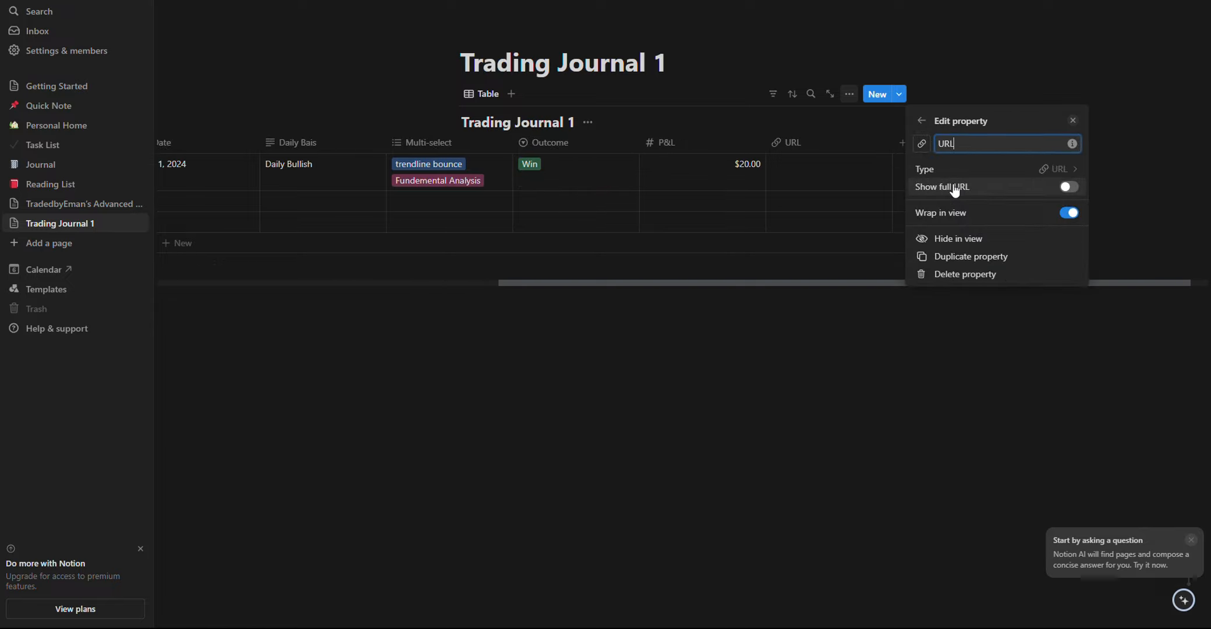
{"action": "left_click", "coordinate": [787, 177]}
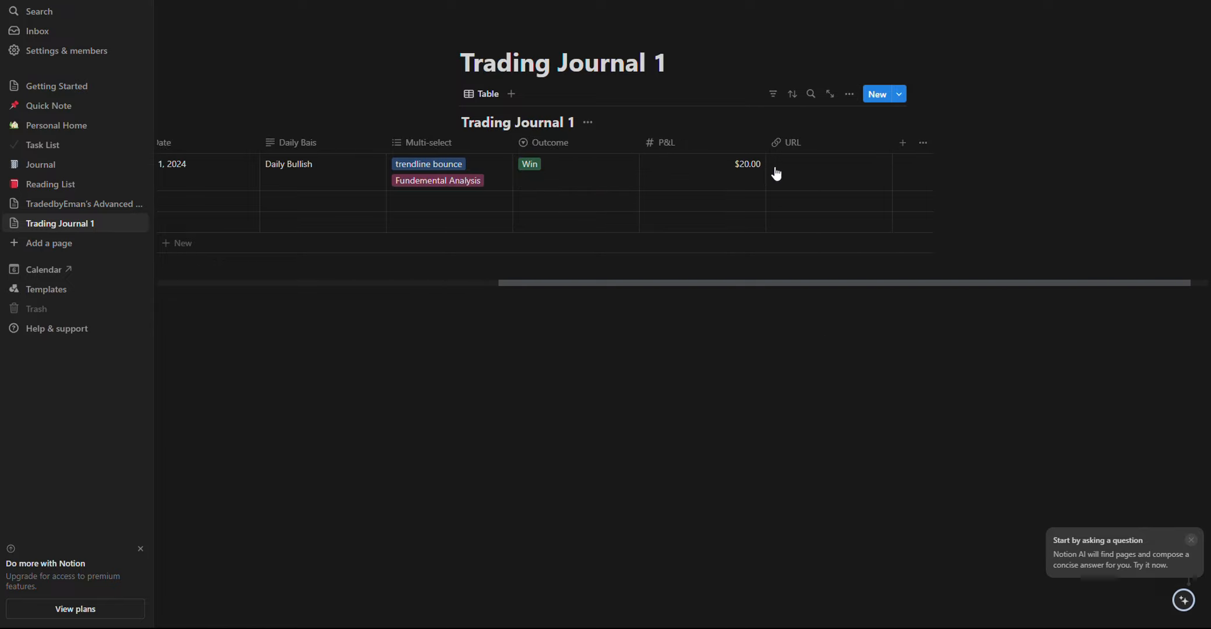
Paste the two storage.penzu.com screenshot links into the URL cell of the USD/JPY row and view the linked chart image
{"action": "left_click", "coordinate": [774, 174]}
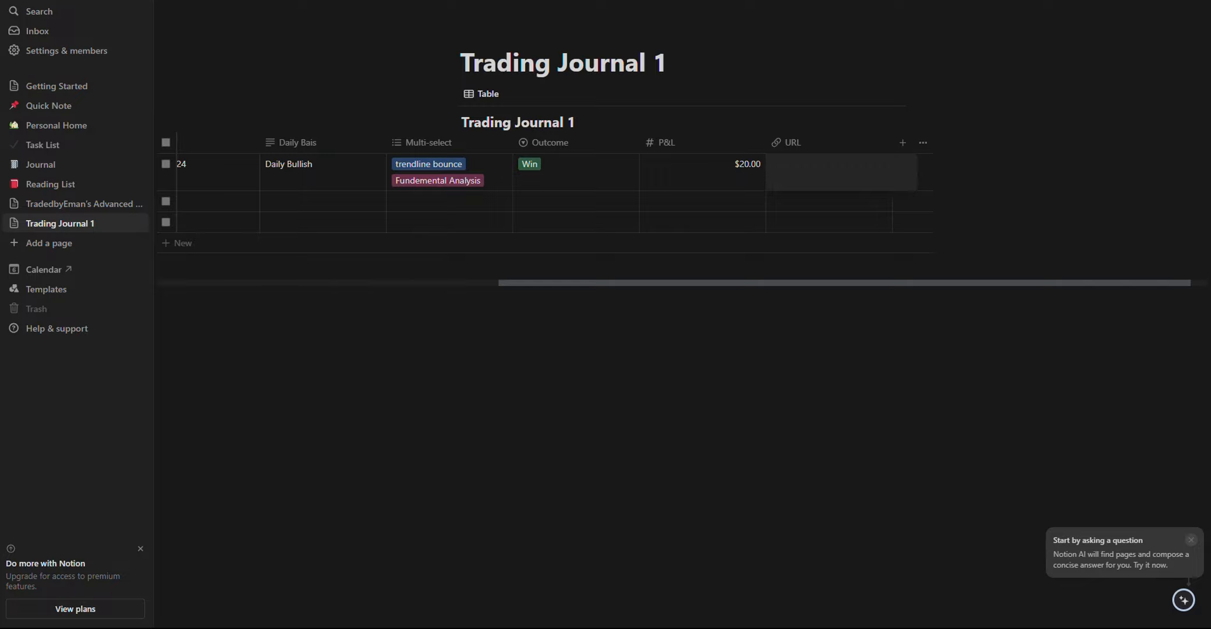
{"action": "key", "text": "ctrl+v"}
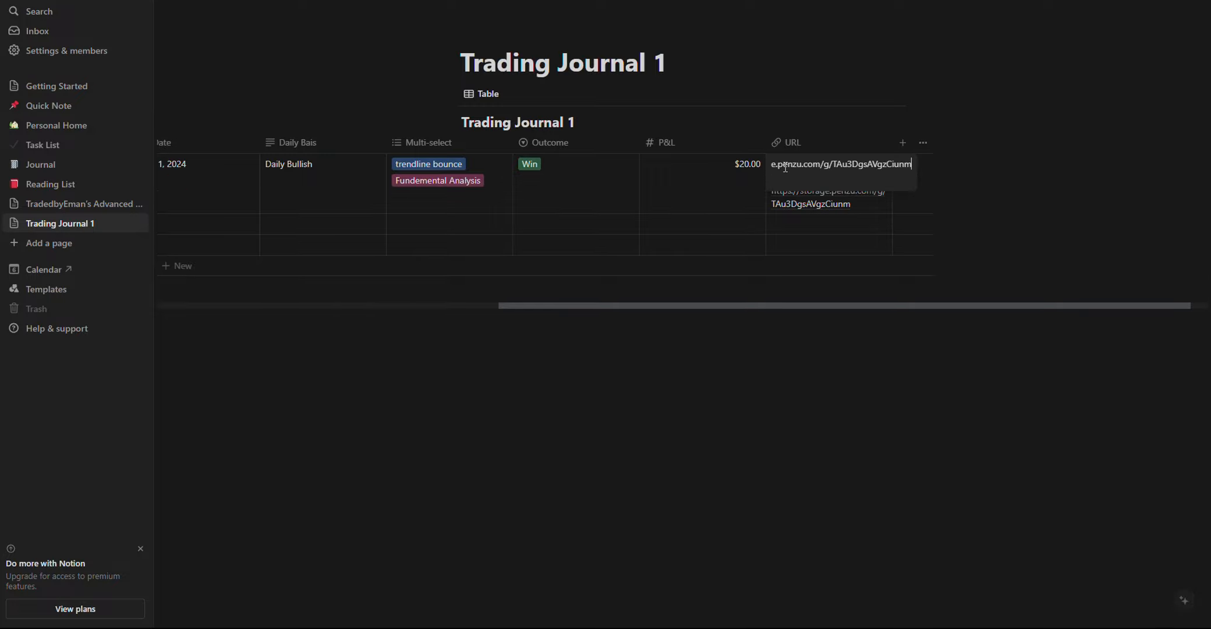
{"action": "left_click", "coordinate": [1081, 213]}
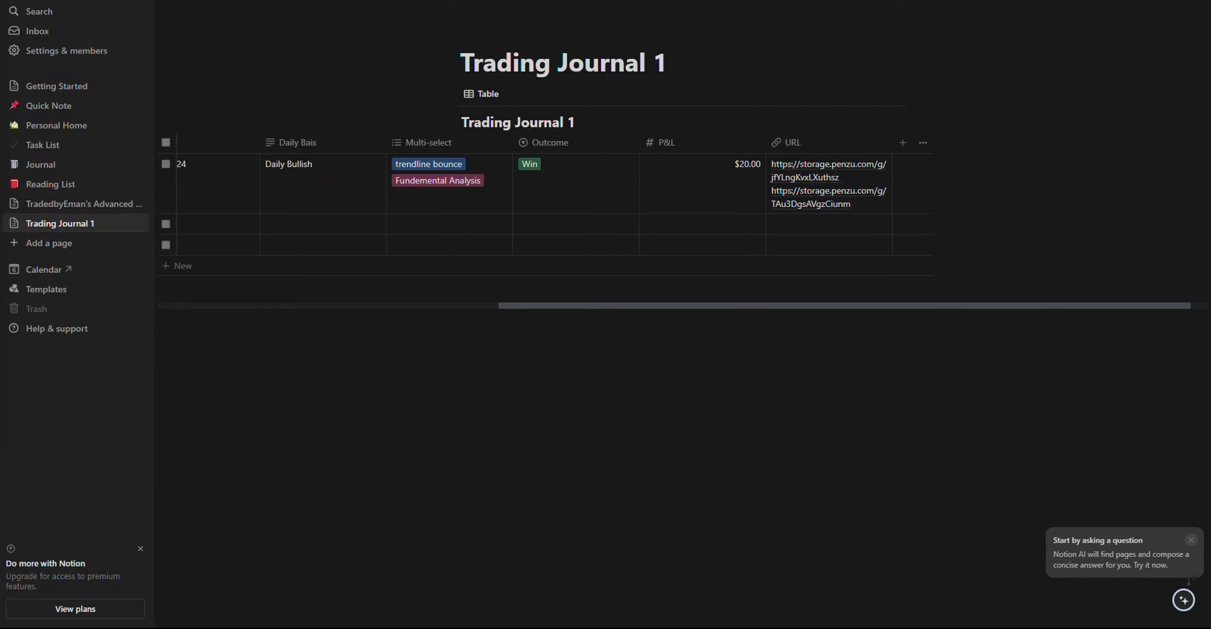
{"action": "left_click_drag", "start_coordinate": [0, 3], "coordinate": [515, 39]}
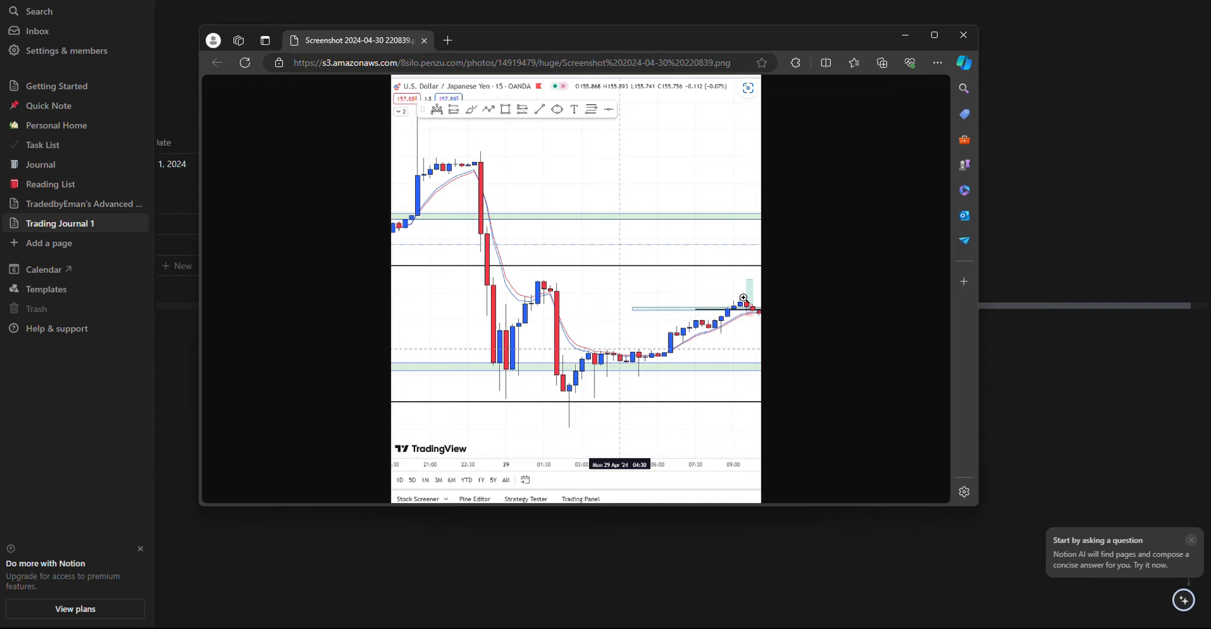
{"action": "left_click_drag", "start_coordinate": [578, 28], "coordinate": [0, 9]}
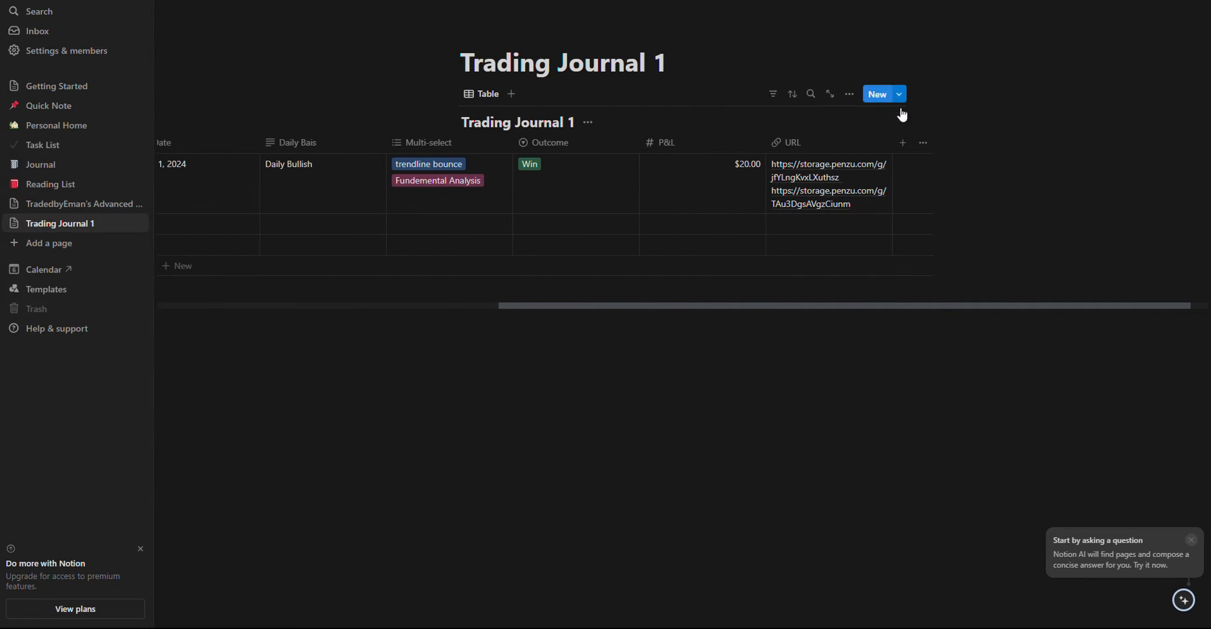
Add a Text property named "Emotion" after the URL column
{"action": "left_click", "coordinate": [902, 144]}
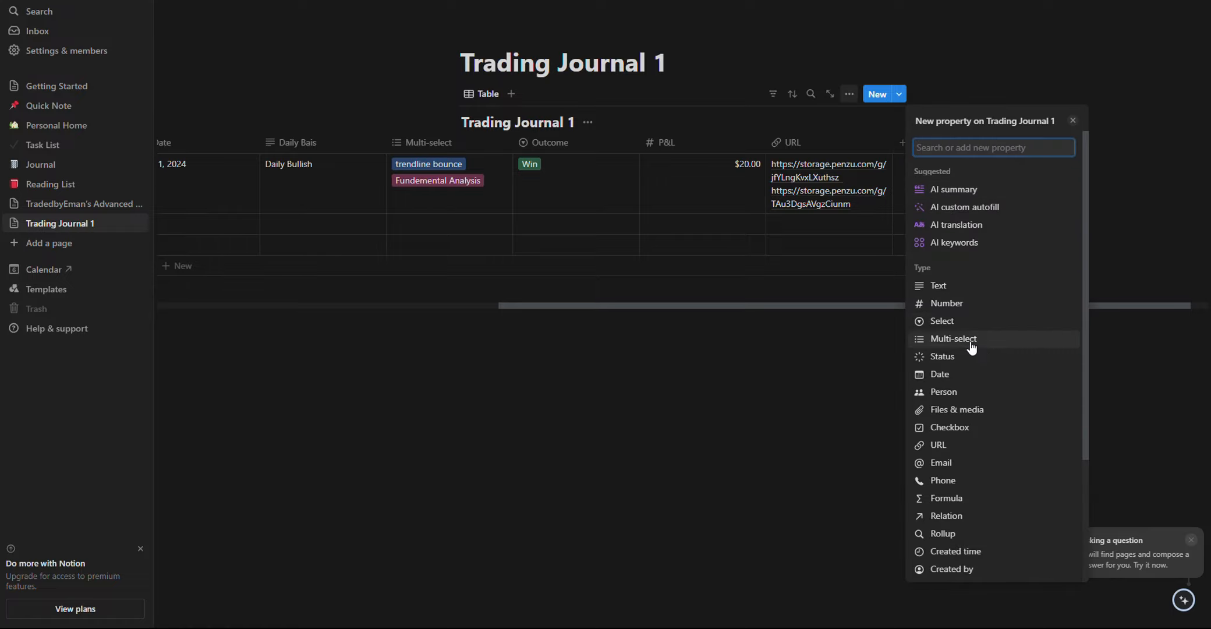
{"action": "left_click", "coordinate": [975, 291]}
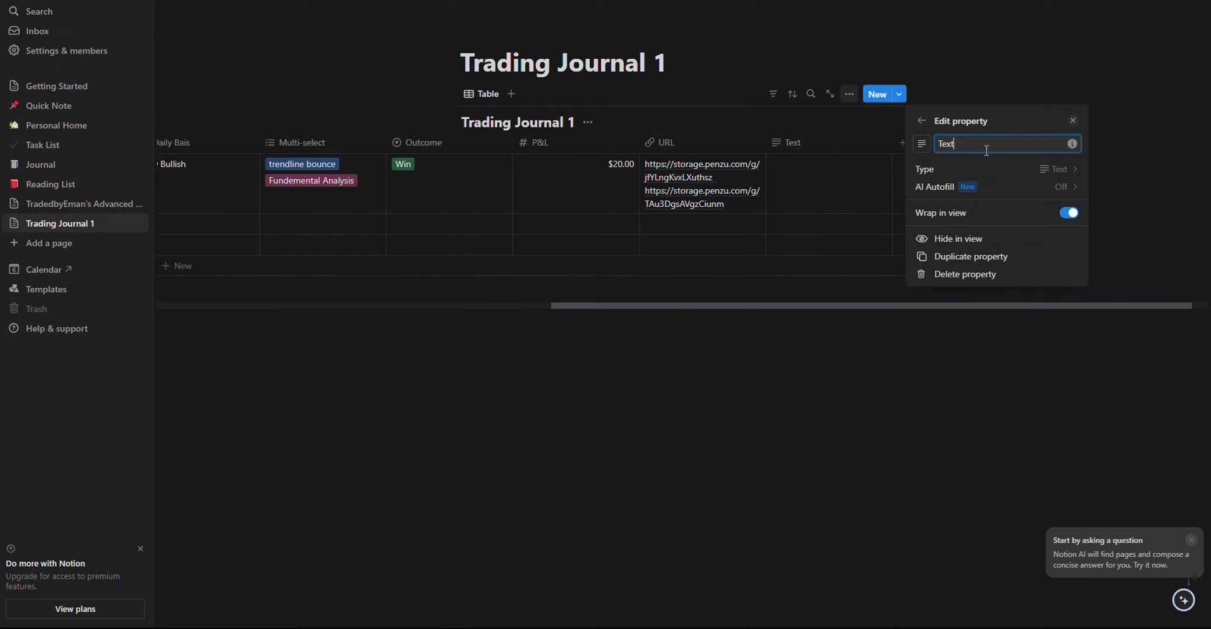
{"action": "type", "text": "Em"}
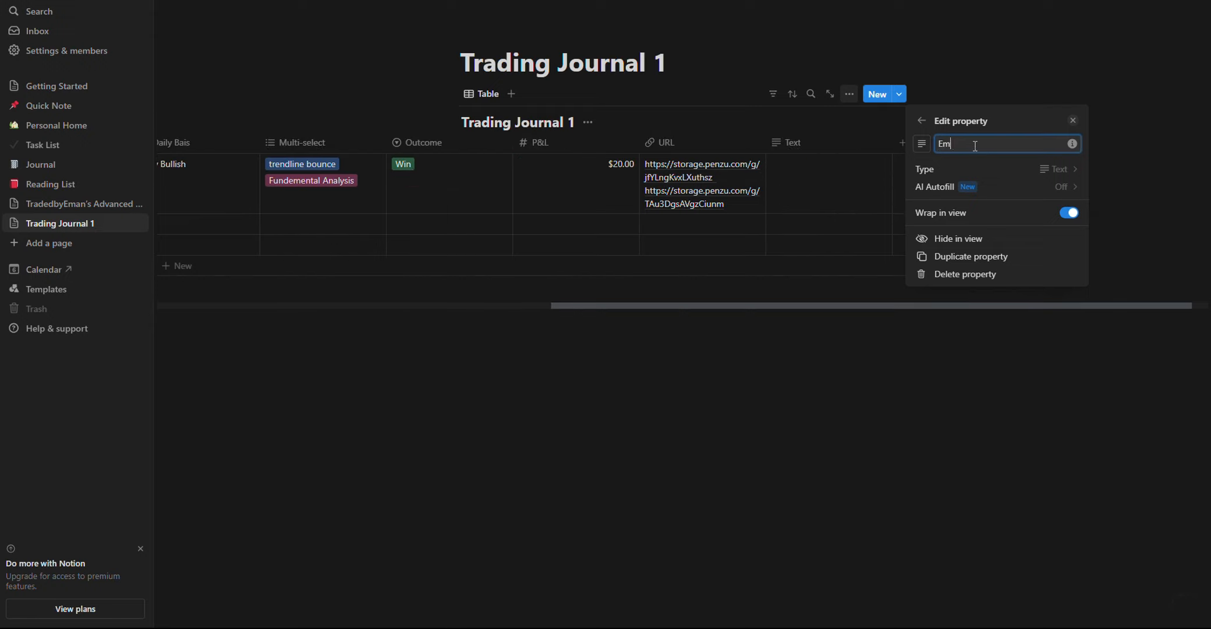
{"action": "type", "text": "motion"}
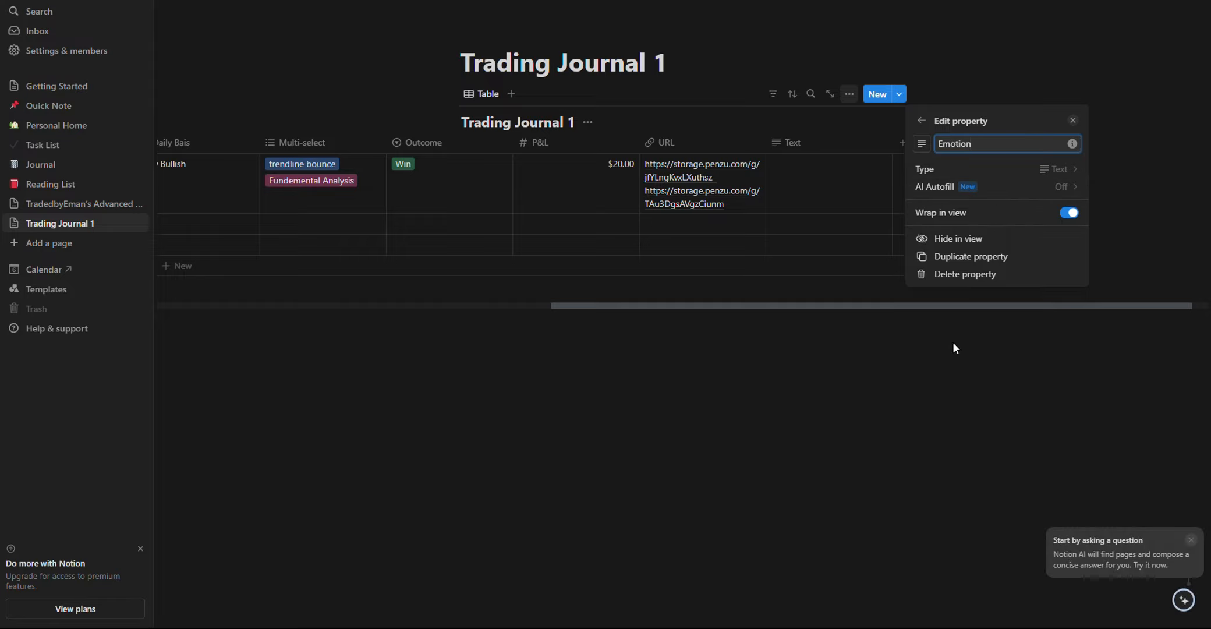
{"action": "left_click", "coordinate": [787, 188]}
Enter "Feeling Confident" as the Emotion value of the USD/JPY row
{"action": "left_click", "coordinate": [780, 167]}
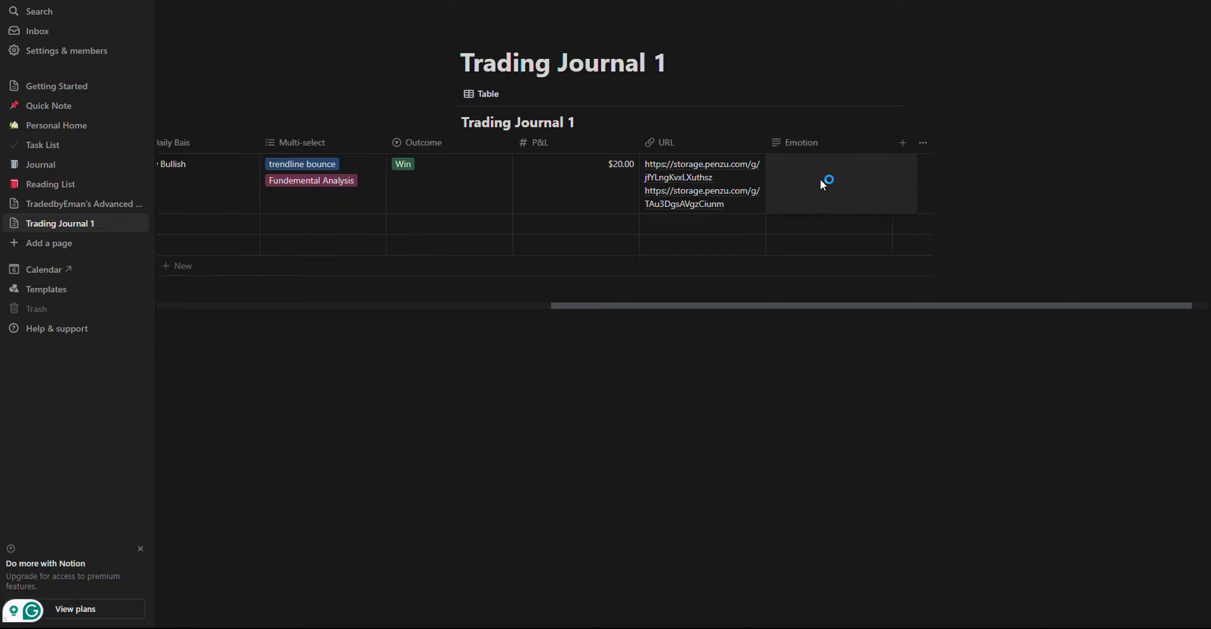
{"action": "type", "text": "Feeling Confident"}
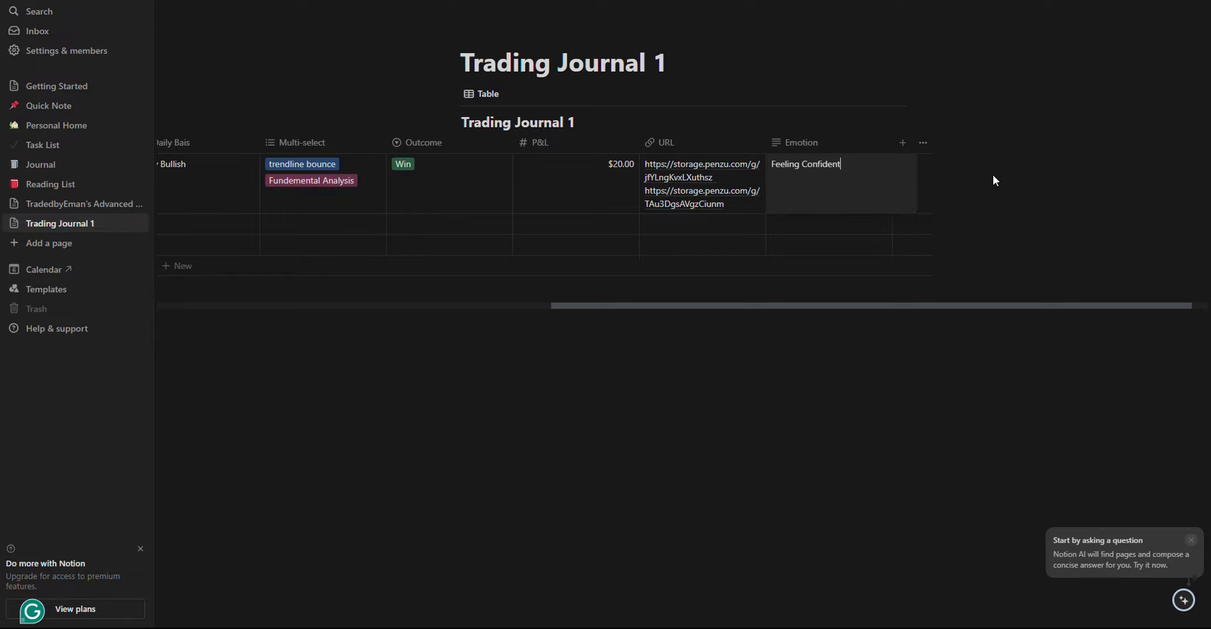
{"action": "key", "text": "Escape"}
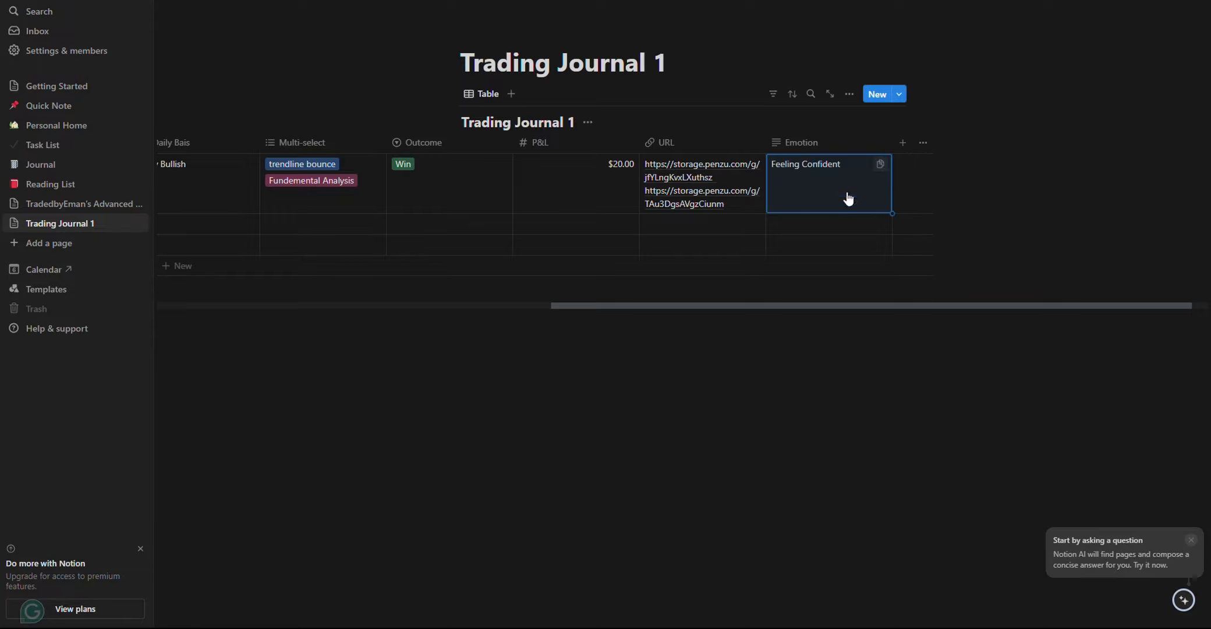
Add a Text property named "what you did right/wrong" after the Emotion column
{"action": "left_click", "coordinate": [903, 142]}
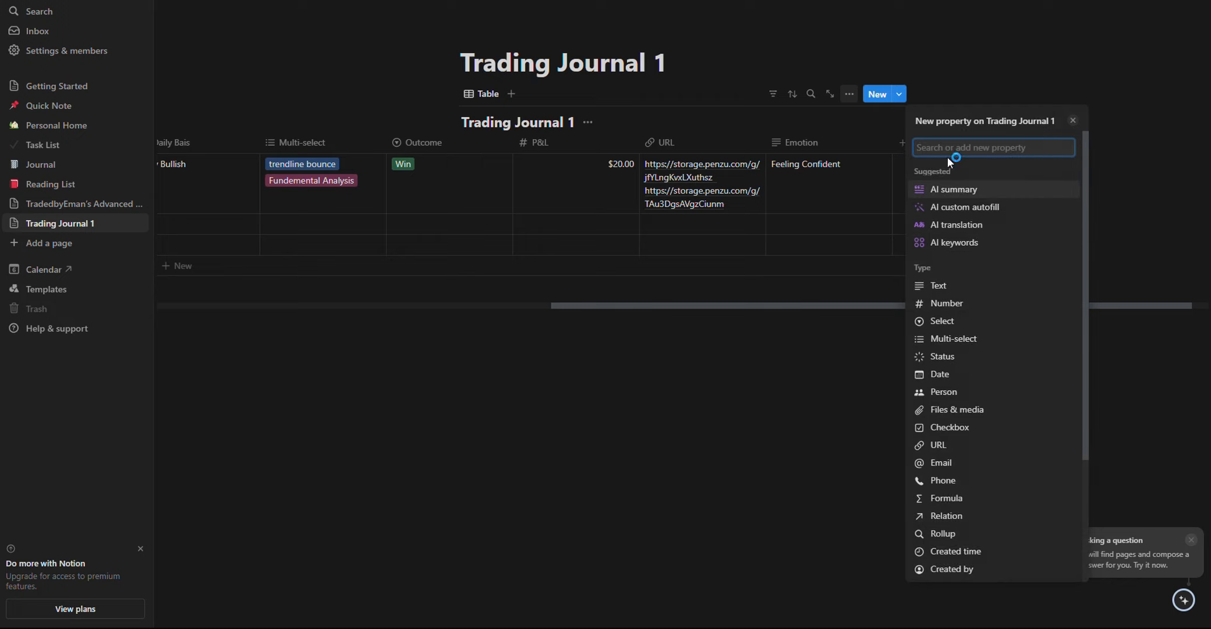
{"action": "left_click", "coordinate": [962, 286]}
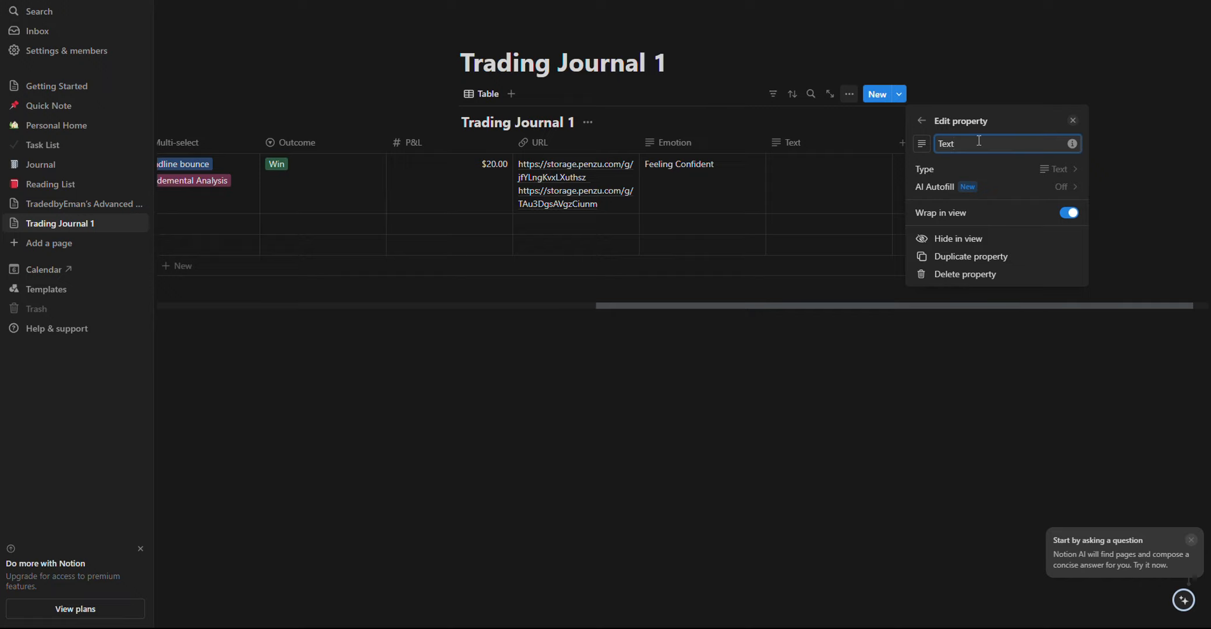
{"action": "left_click_drag", "start_coordinate": [978, 141], "coordinate": [938, 140]}
{"action": "type", "text": "w"}
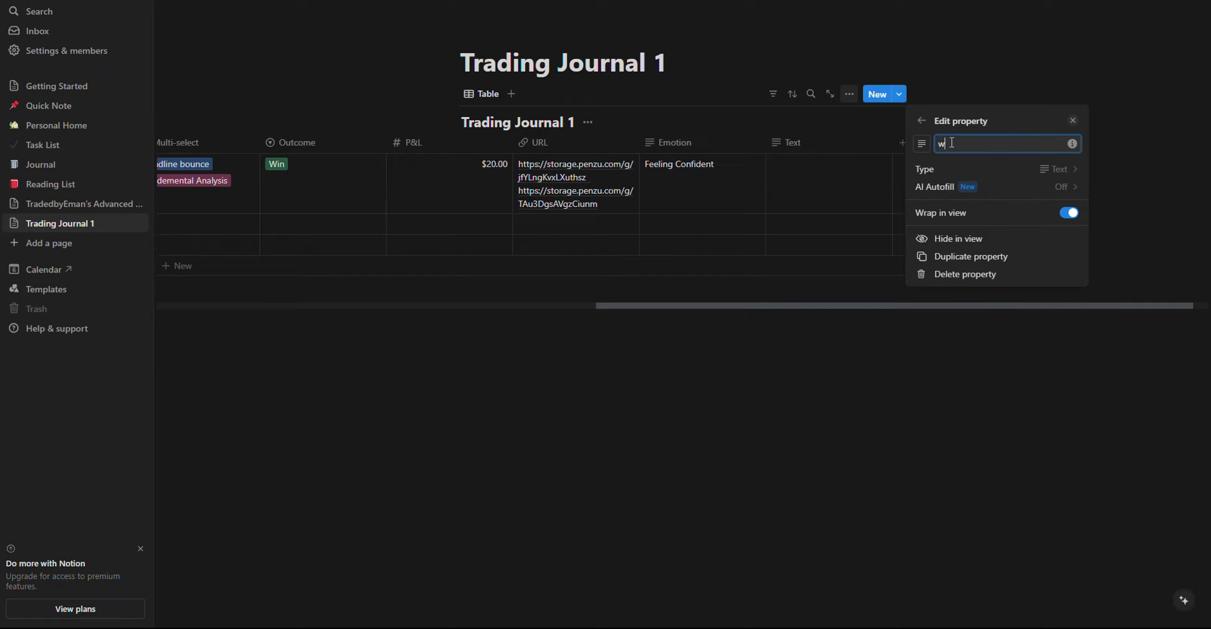
{"action": "type", "text": "hat you did right"}
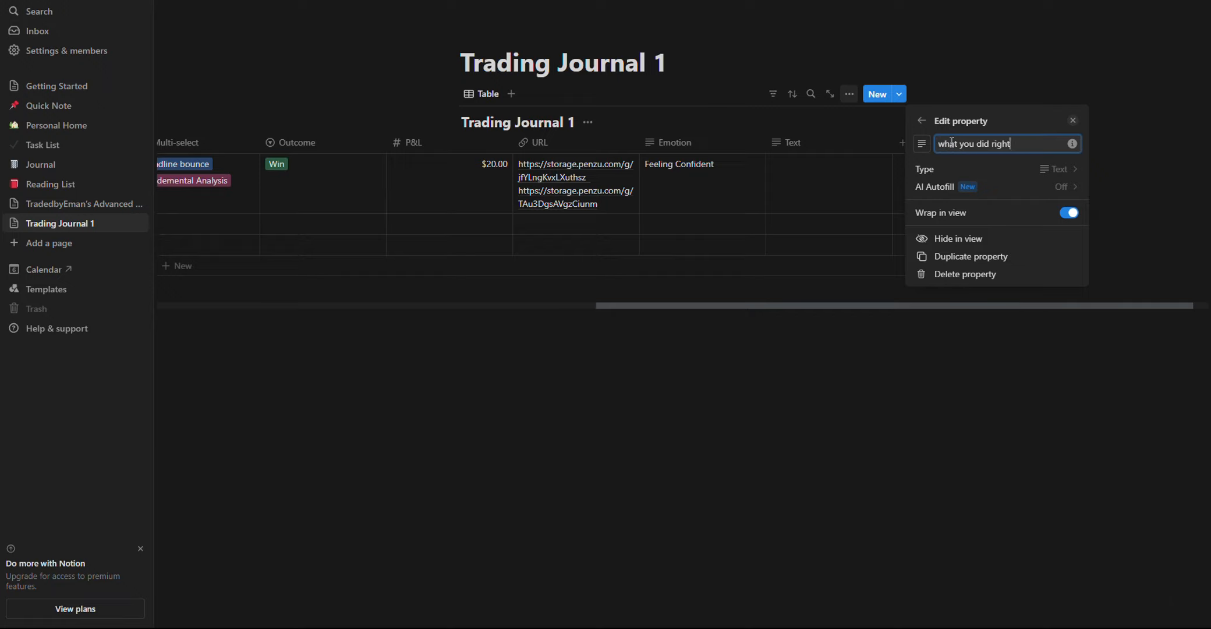
{"action": "type", "text": "/wrong"}
{"action": "left_click", "coordinate": [788, 173]}
In the USD/JPY row's right/wrong cell, enter "Right: Identified the trend Wrong: Got Greedy didn't close profit at area of reversal"
{"action": "left_click", "coordinate": [783, 173]}
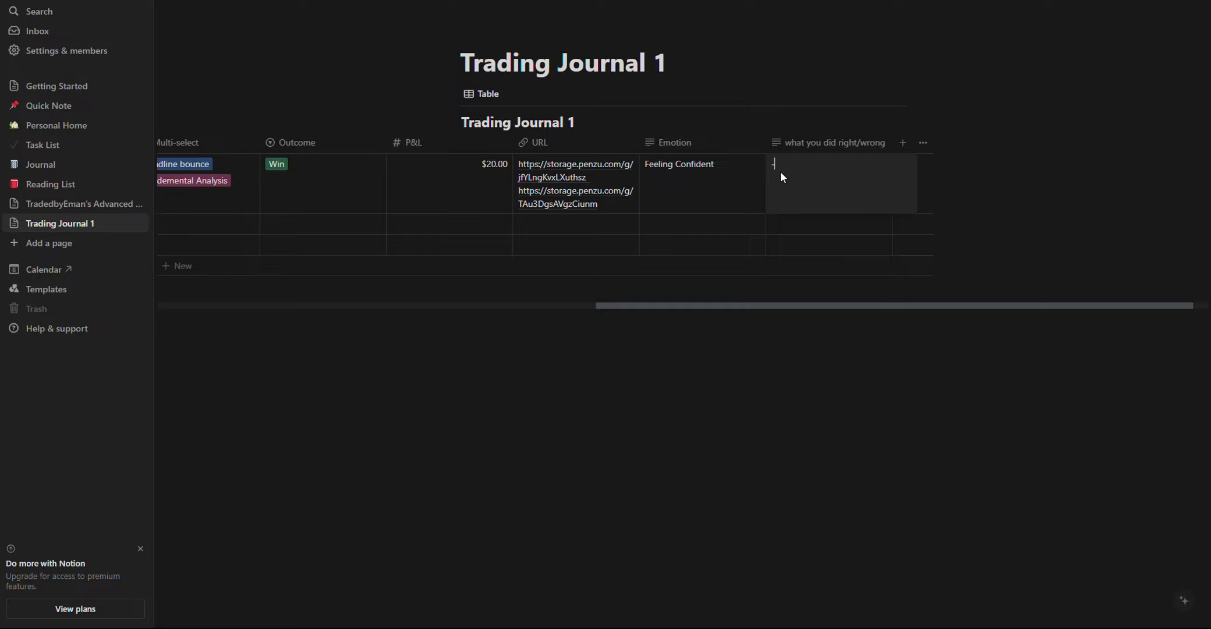
{"action": "type", "text": "Rui"}
{"action": "type", "text": "the trend"}
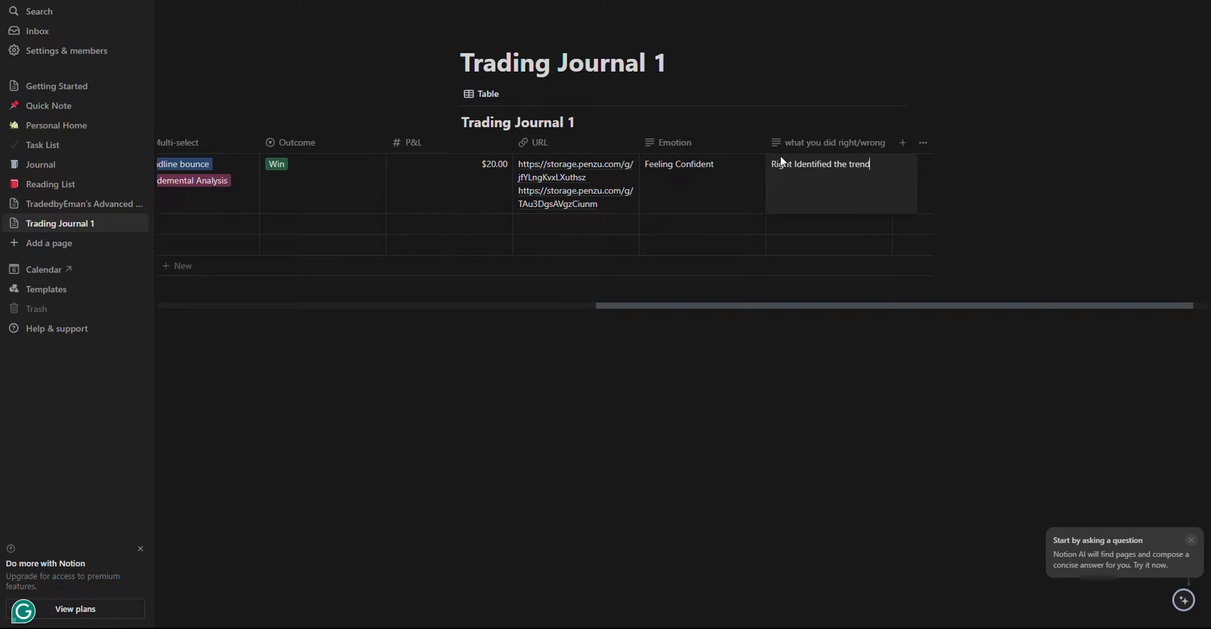
{"action": "left_click", "coordinate": [793, 164]}
{"action": "type", "text": ":"}
{"action": "left_click", "coordinate": [874, 166]}
{"action": "type", "text": "Wr"}
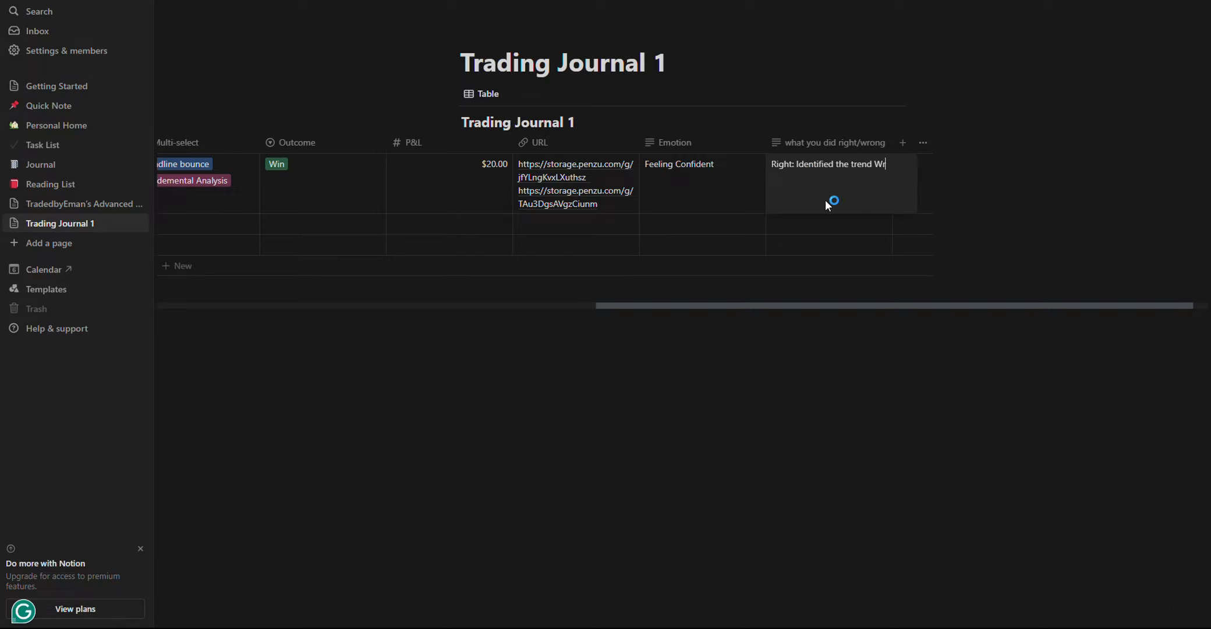
{"action": "type", "text": "ong: Got Greedy didn't close profit a"}
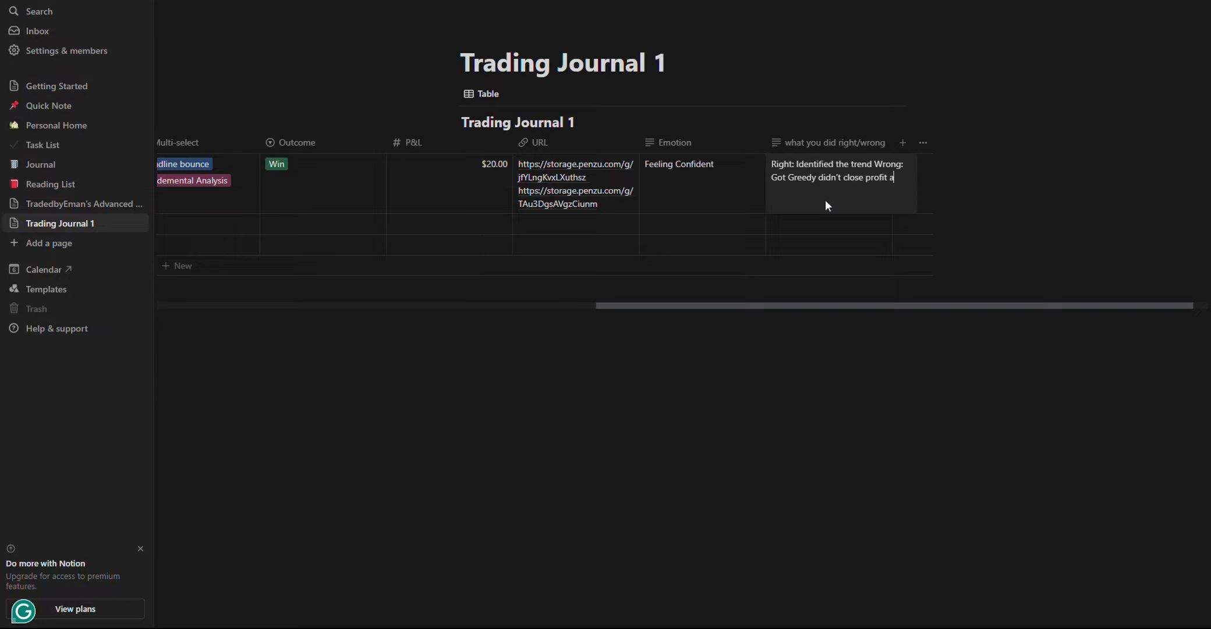
{"action": "type", "text": "t area of reversal"}
{"action": "key", "text": "Escape"}
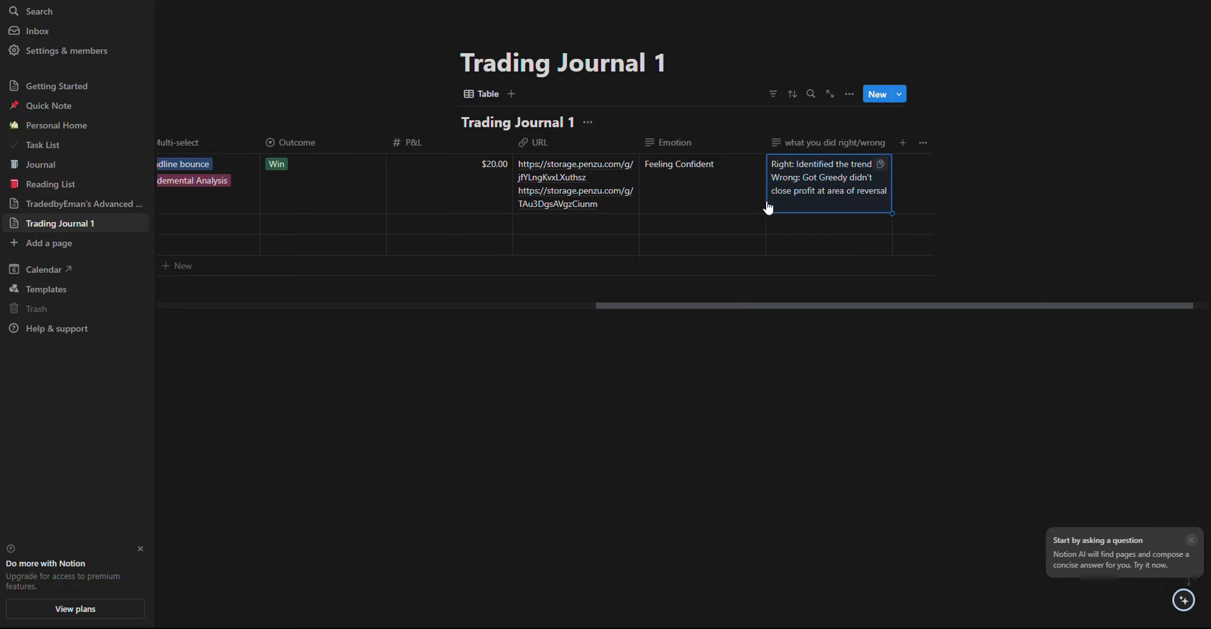
{"action": "left_click_drag", "start_coordinate": [710, 316], "coordinate": [414, 302]}
{"action": "left_click_drag", "start_coordinate": [788, 308], "coordinate": [349, 293]}
{"action": "scroll", "coordinate": [676, 321], "scroll_direction": "right", "scroll_amount": 10}
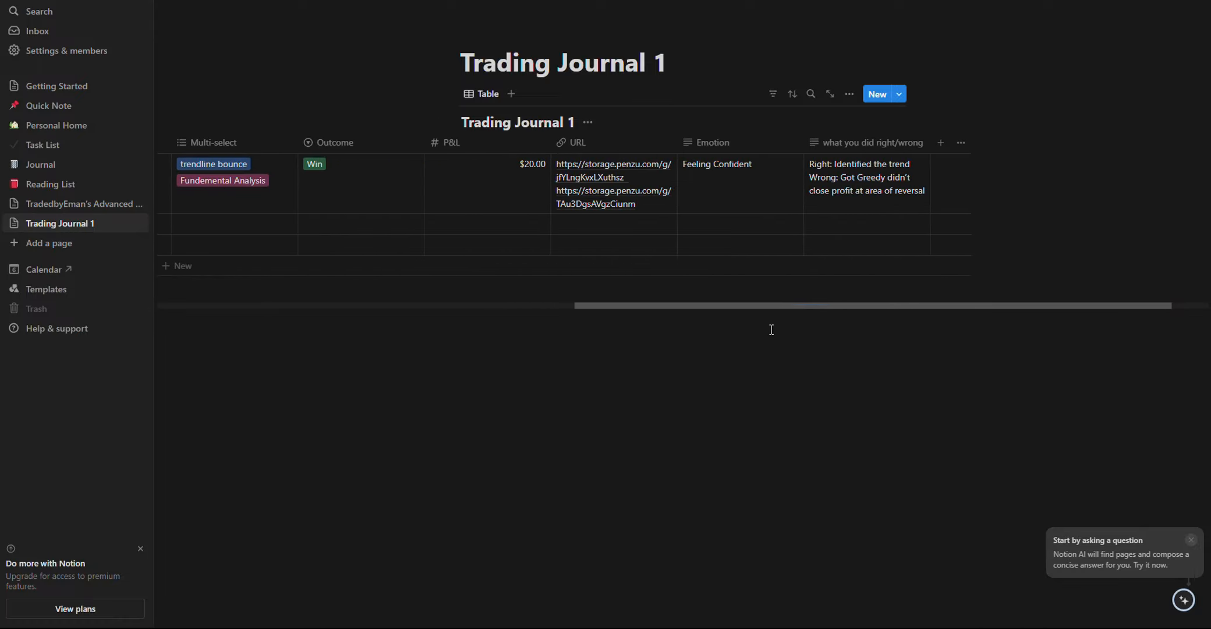
Add a new Calendar view to the Trading Journal 1 database, leaving its name blank
{"action": "left_click", "coordinate": [512, 95]}
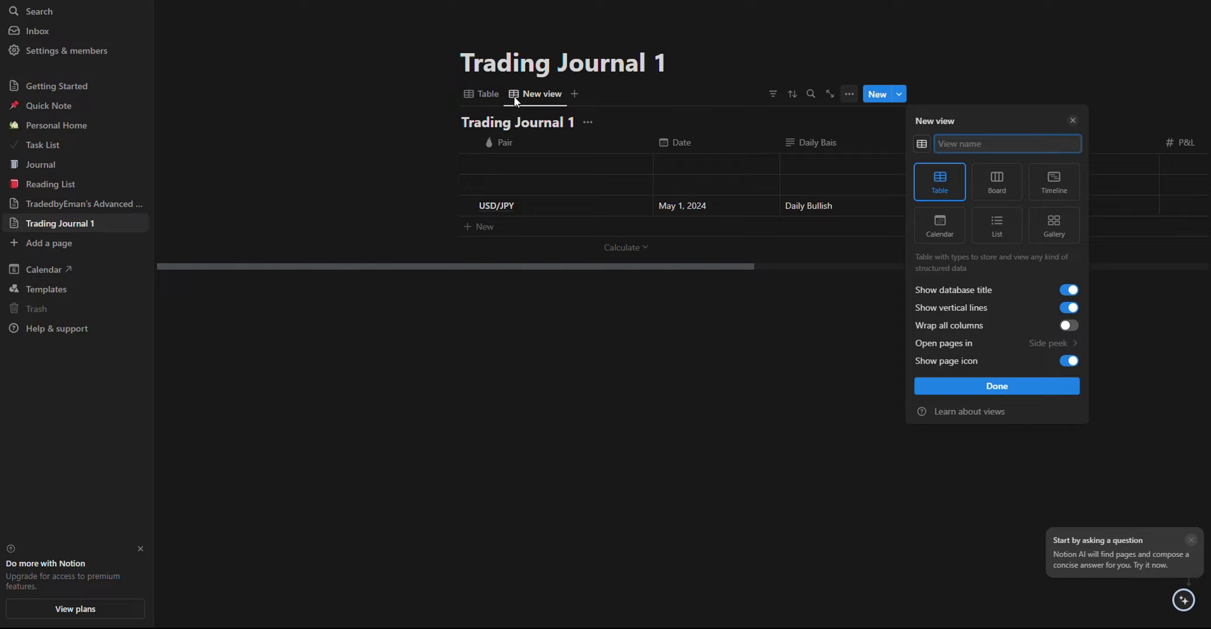
{"action": "left_click", "coordinate": [934, 244]}
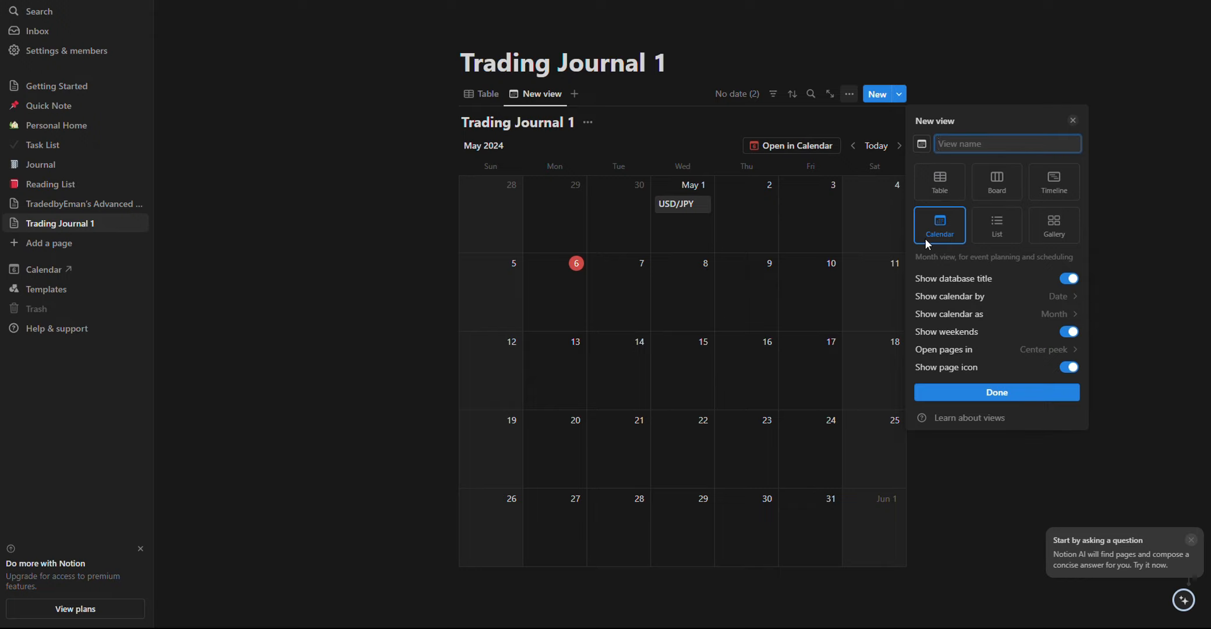
{"action": "key", "text": "Return"}
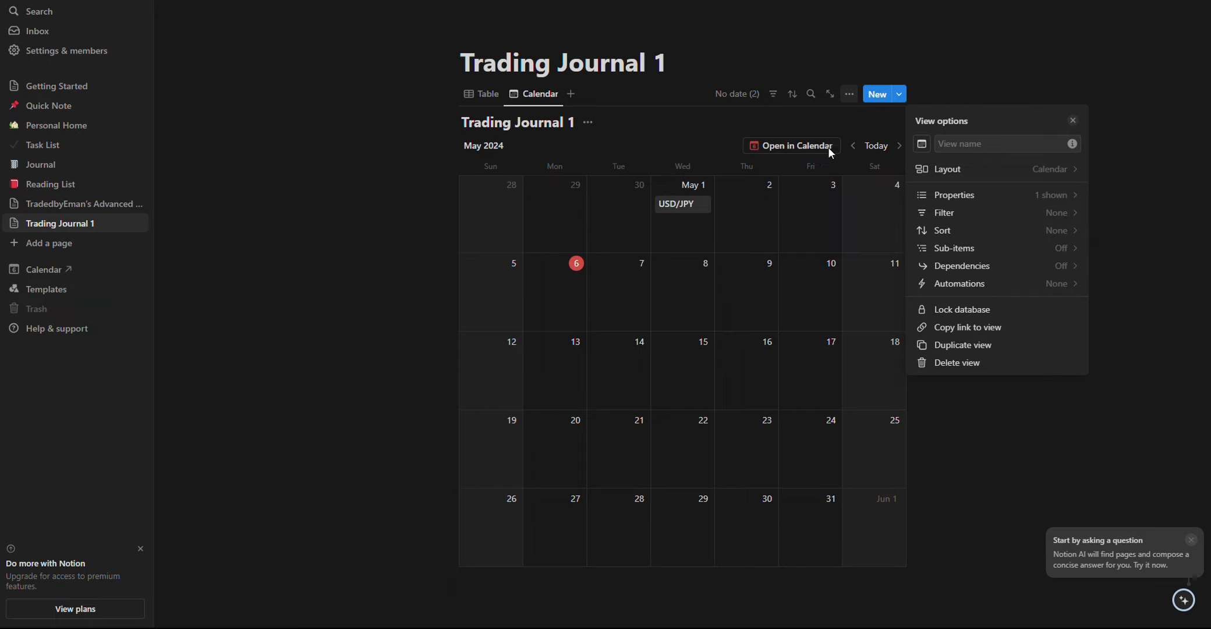
{"action": "left_click", "coordinate": [703, 206]}
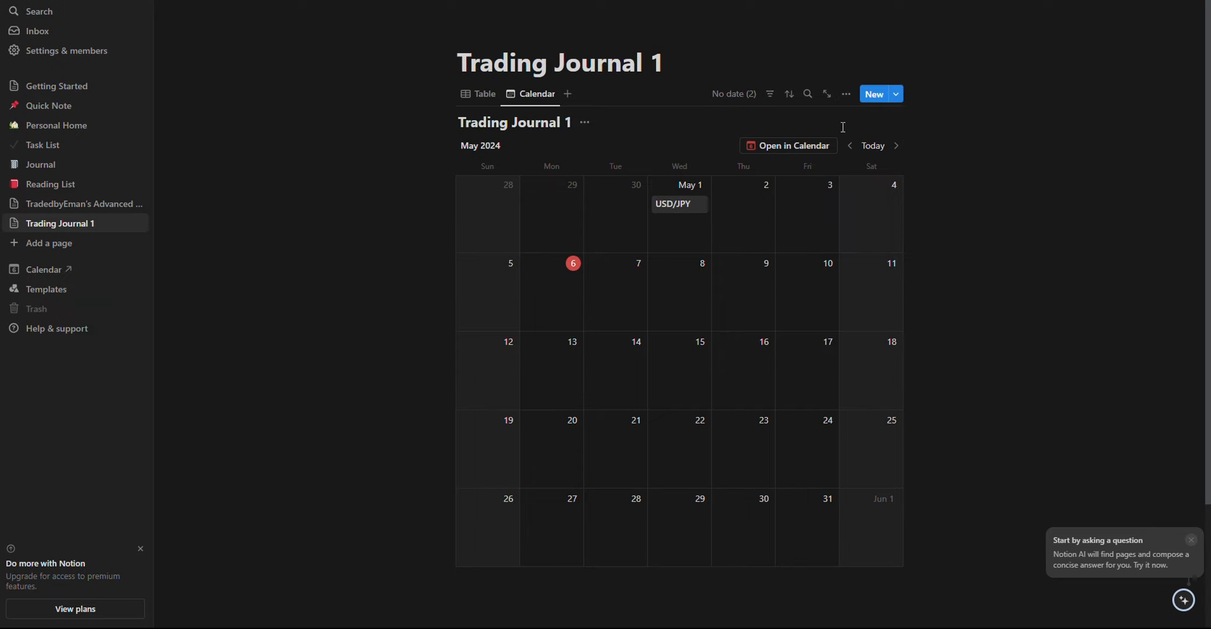
Show the P&L and Outcome properties on the calendar cards, trying Emotion as well and hiding it again
{"action": "left_click", "coordinate": [847, 97]}
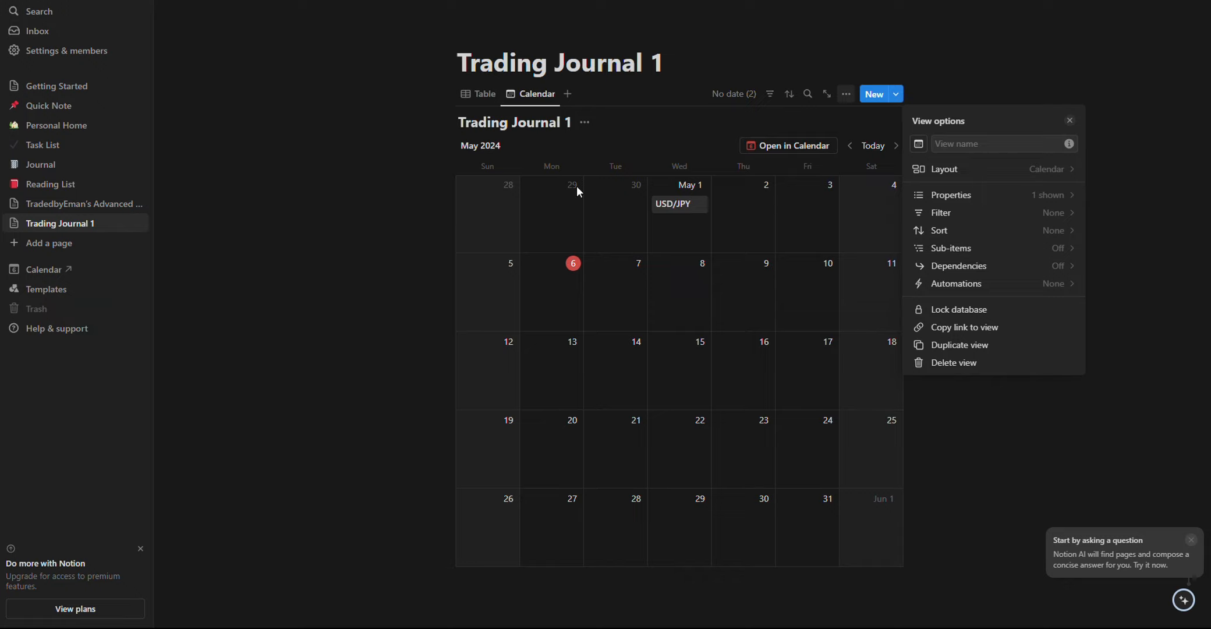
{"action": "left_click", "coordinate": [984, 200]}
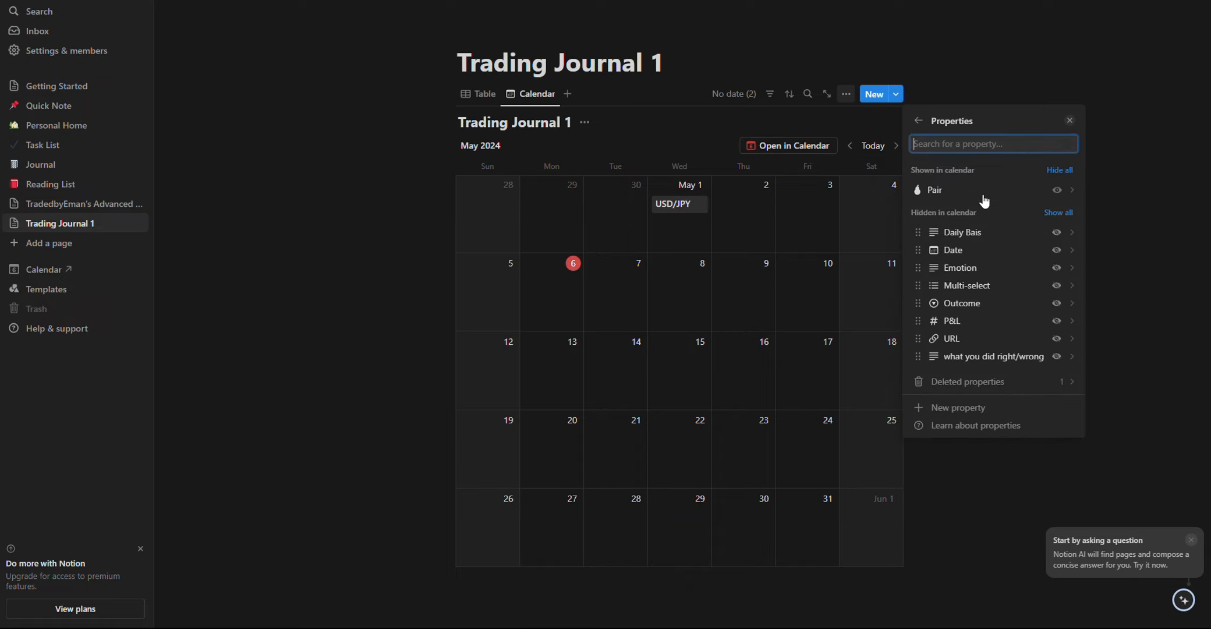
{"action": "left_click", "coordinate": [1057, 268]}
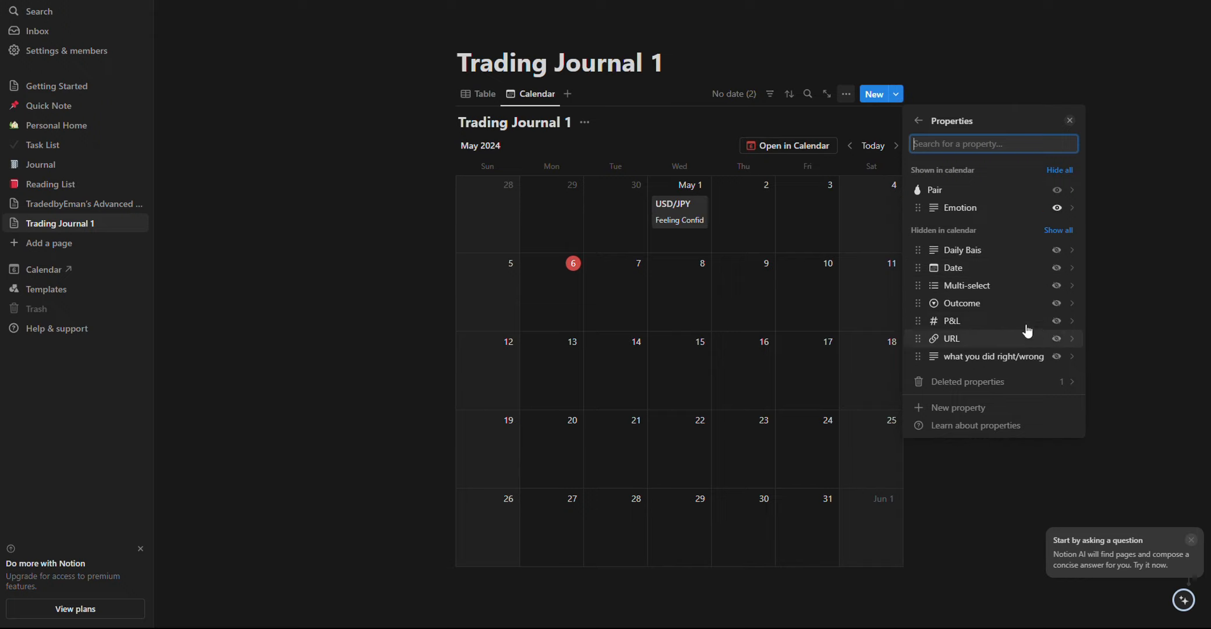
{"action": "left_click", "coordinate": [1056, 321]}
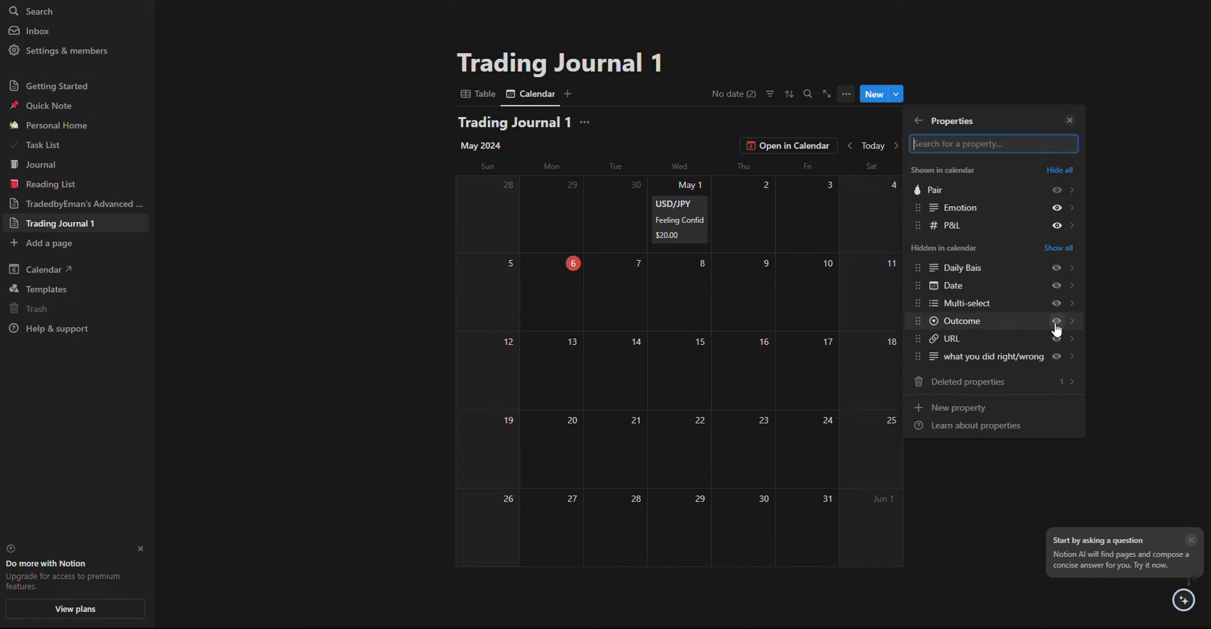
{"action": "left_click", "coordinate": [1056, 321]}
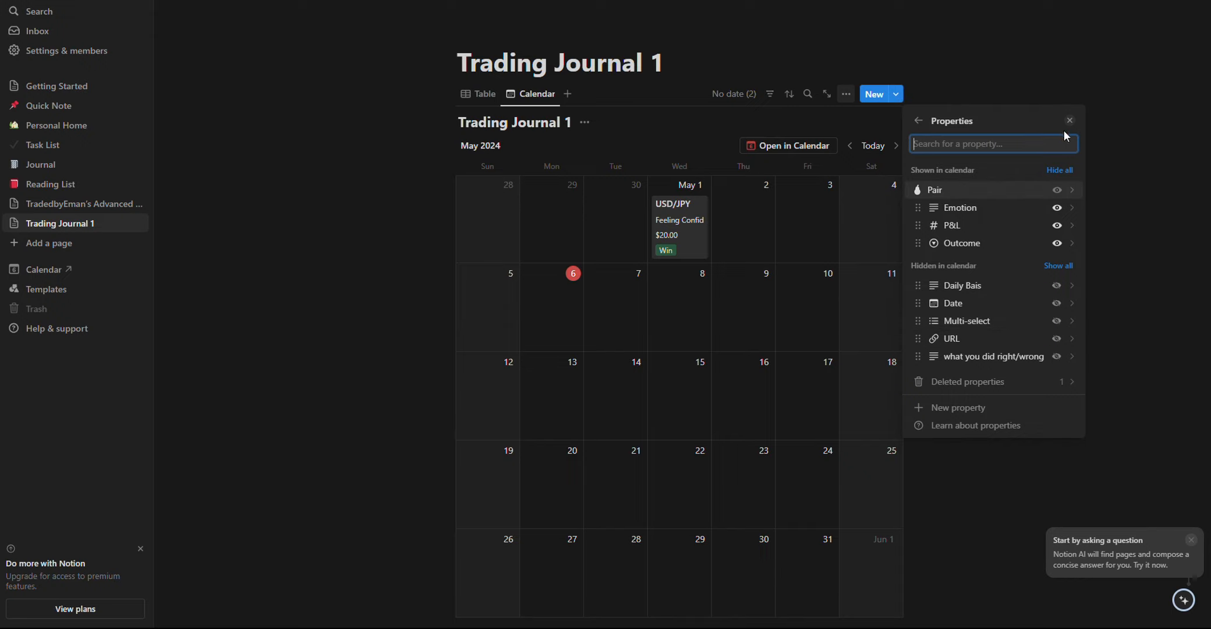
{"action": "left_click", "coordinate": [1056, 208]}
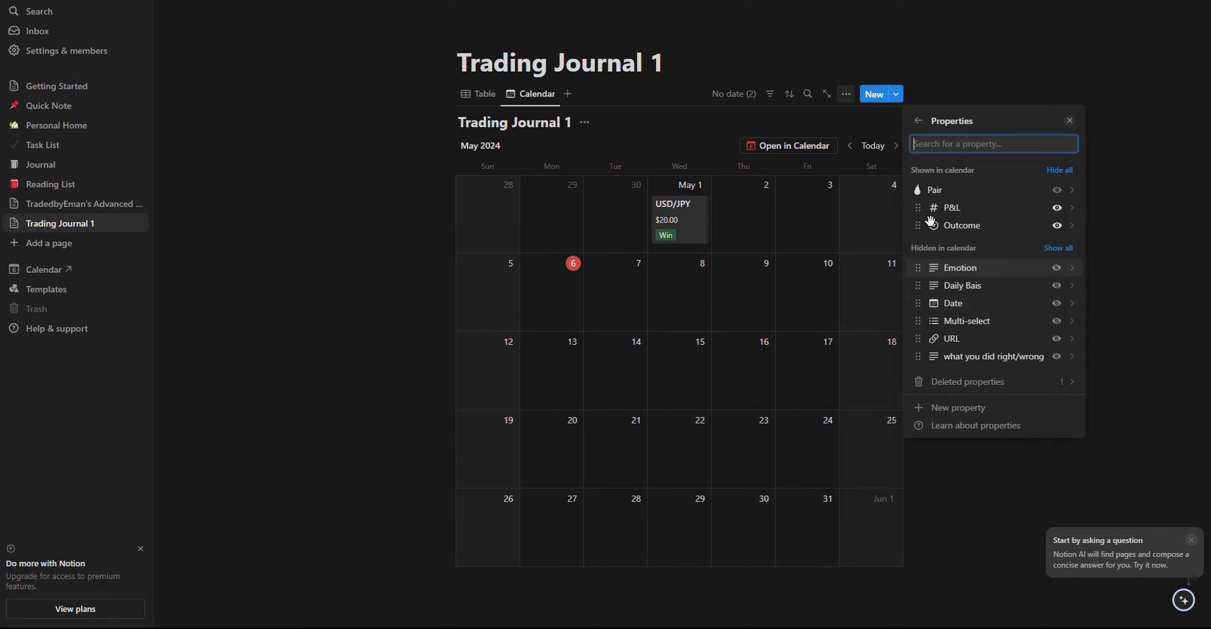
{"action": "left_click", "coordinate": [1128, 176]}
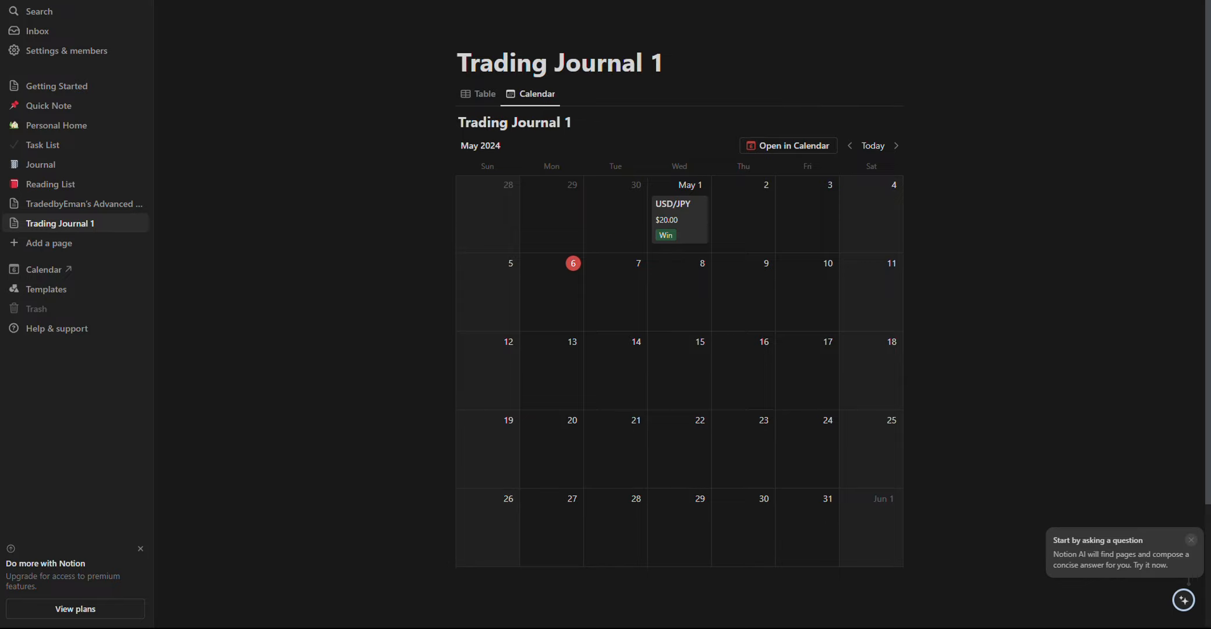
Turn on full width for the Trading Journal 1 page
{"action": "left_click", "coordinate": [1190, 1]}
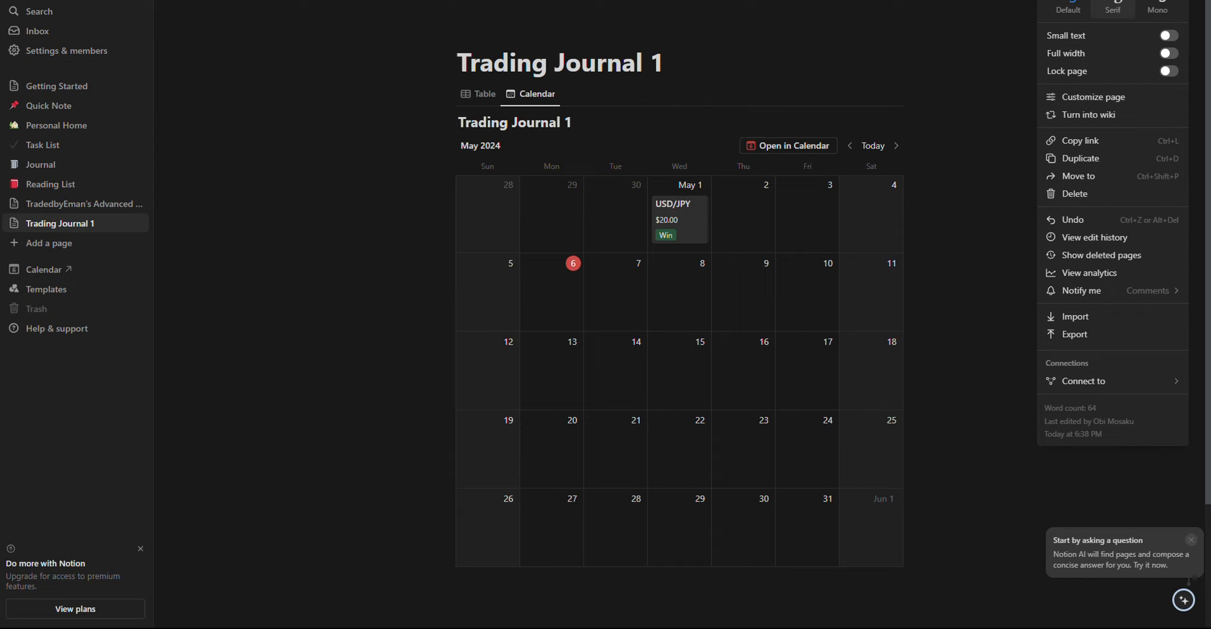
{"action": "left_click", "coordinate": [1167, 54]}
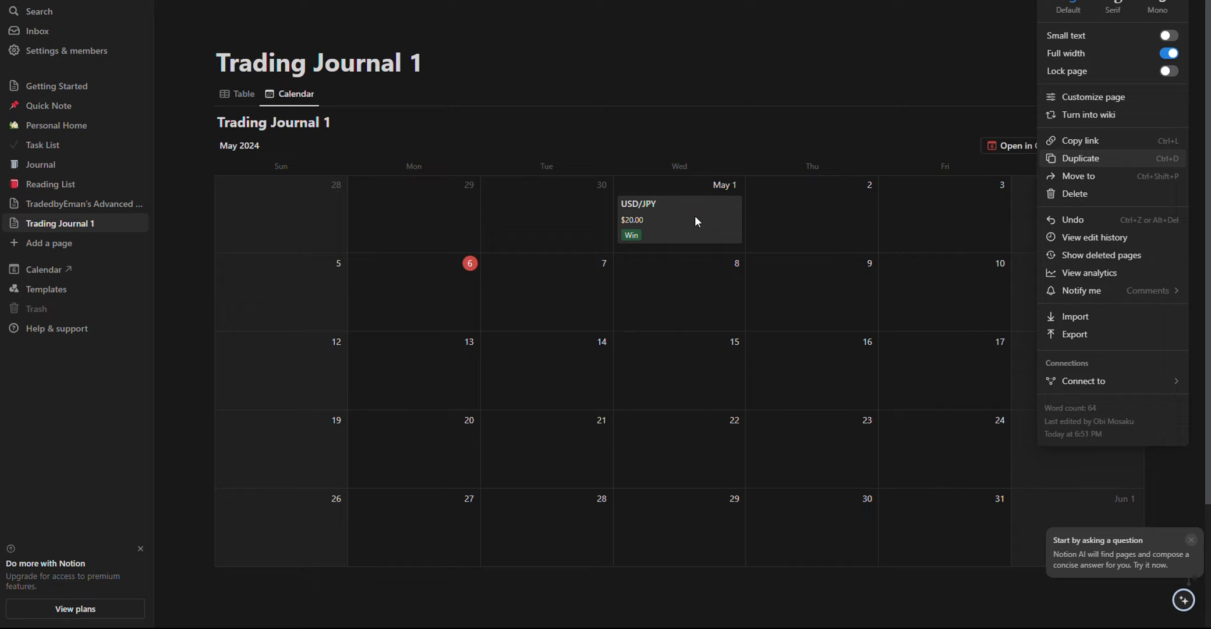
{"action": "left_click", "coordinate": [915, 78]}
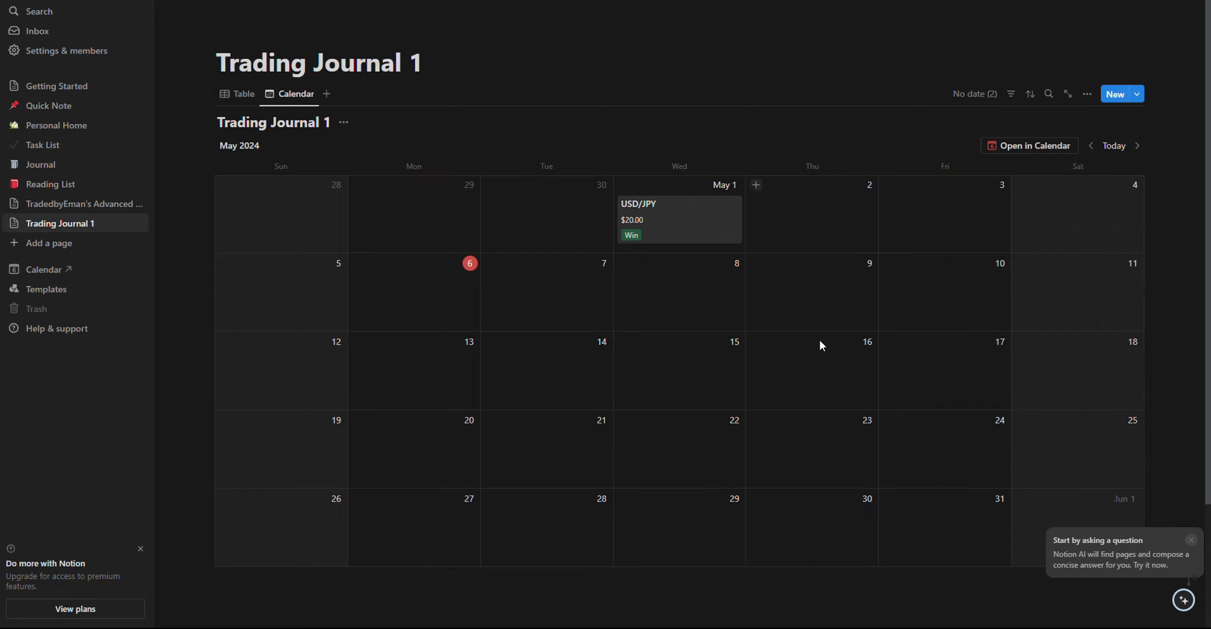